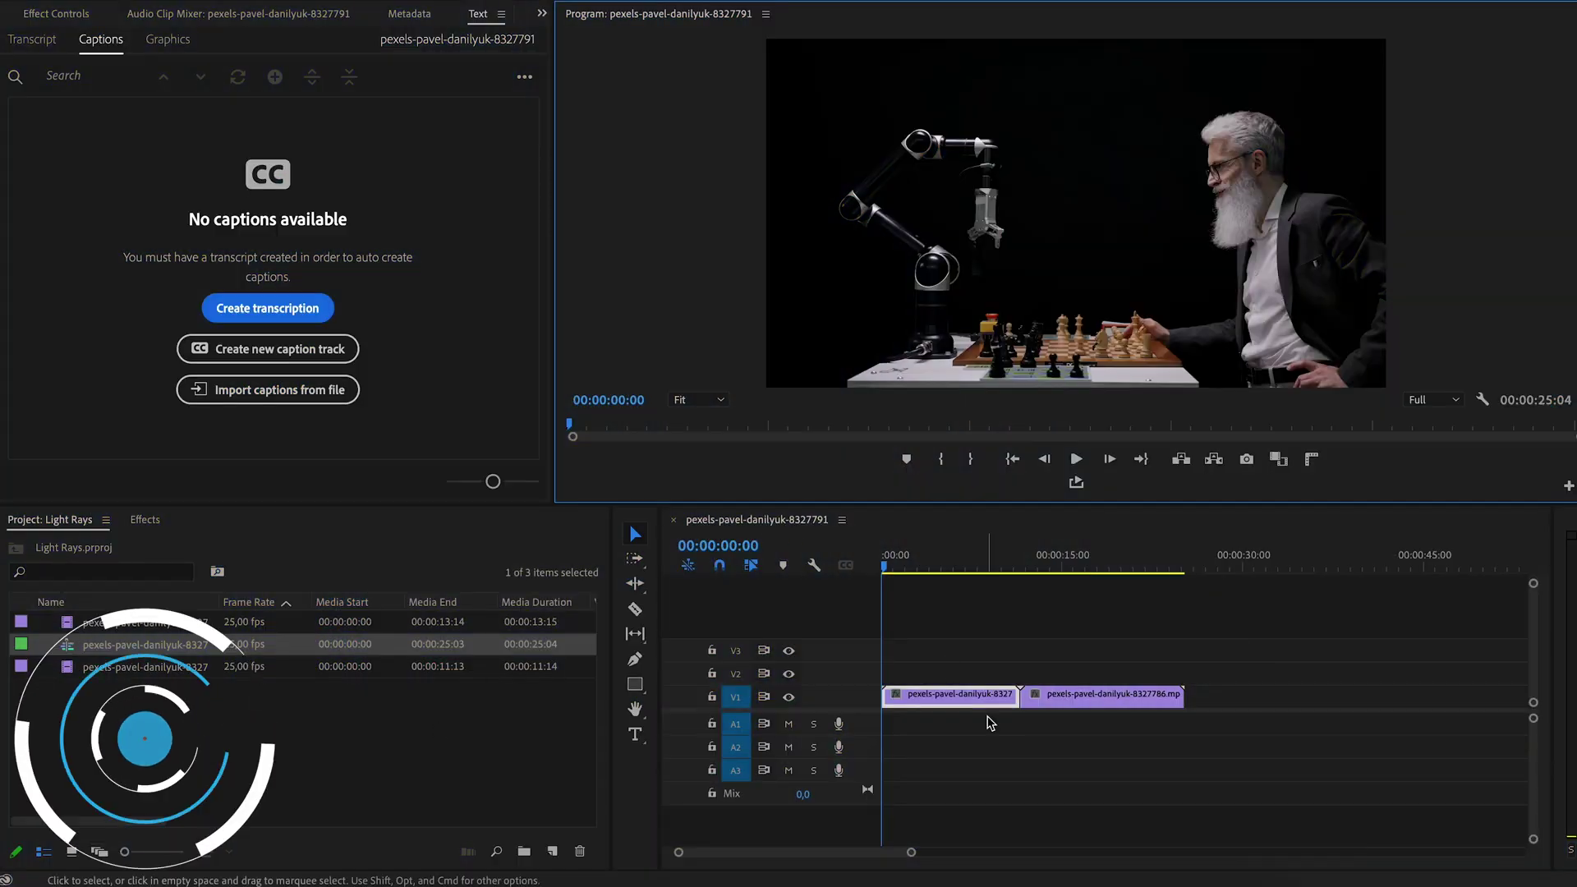
Create a white color matte at 3840 × 2160, 25,00 fps with square pixels, keeping its default name
{"action": "left_click_drag", "start_coordinate": [973, 566], "coordinate": [1054, 575]}
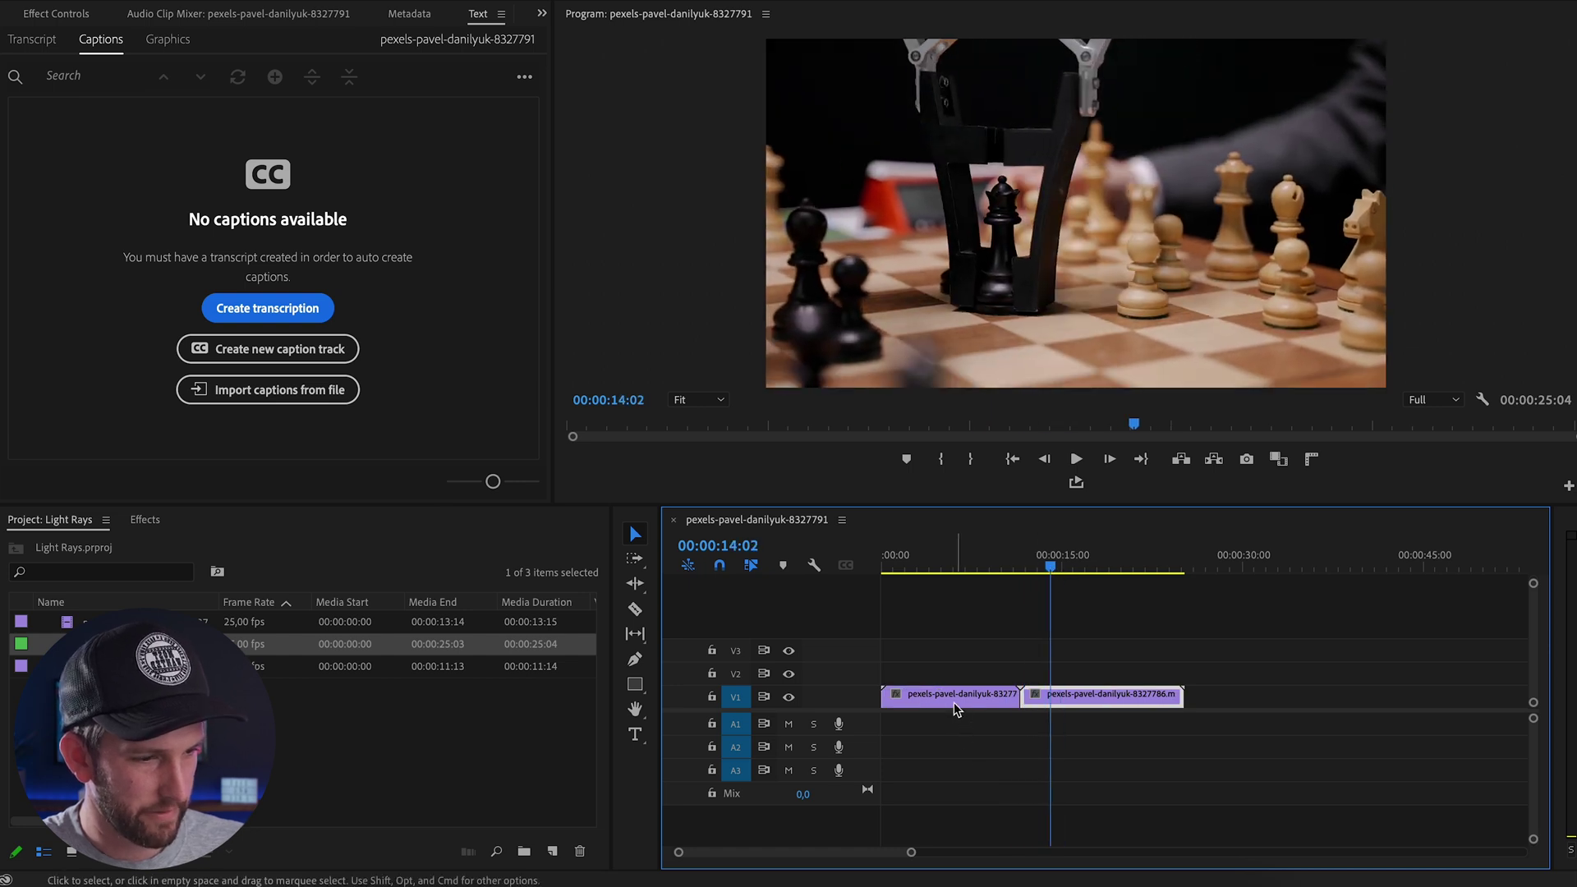
{"action": "key", "text": "Home"}
{"action": "left_click", "coordinate": [553, 851]}
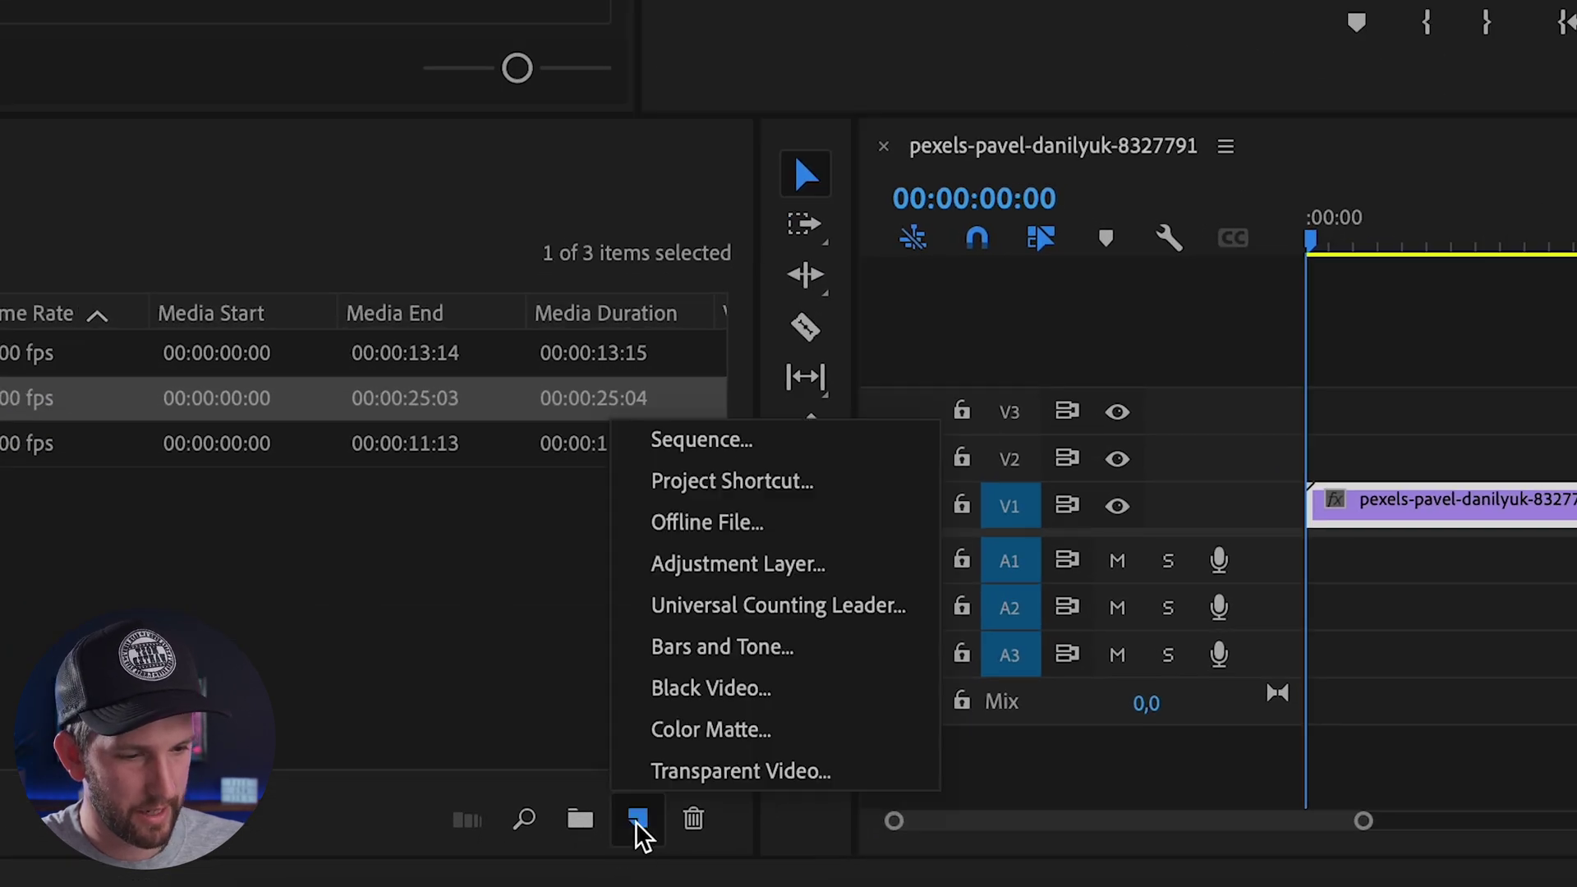
{"action": "left_click", "coordinate": [713, 729]}
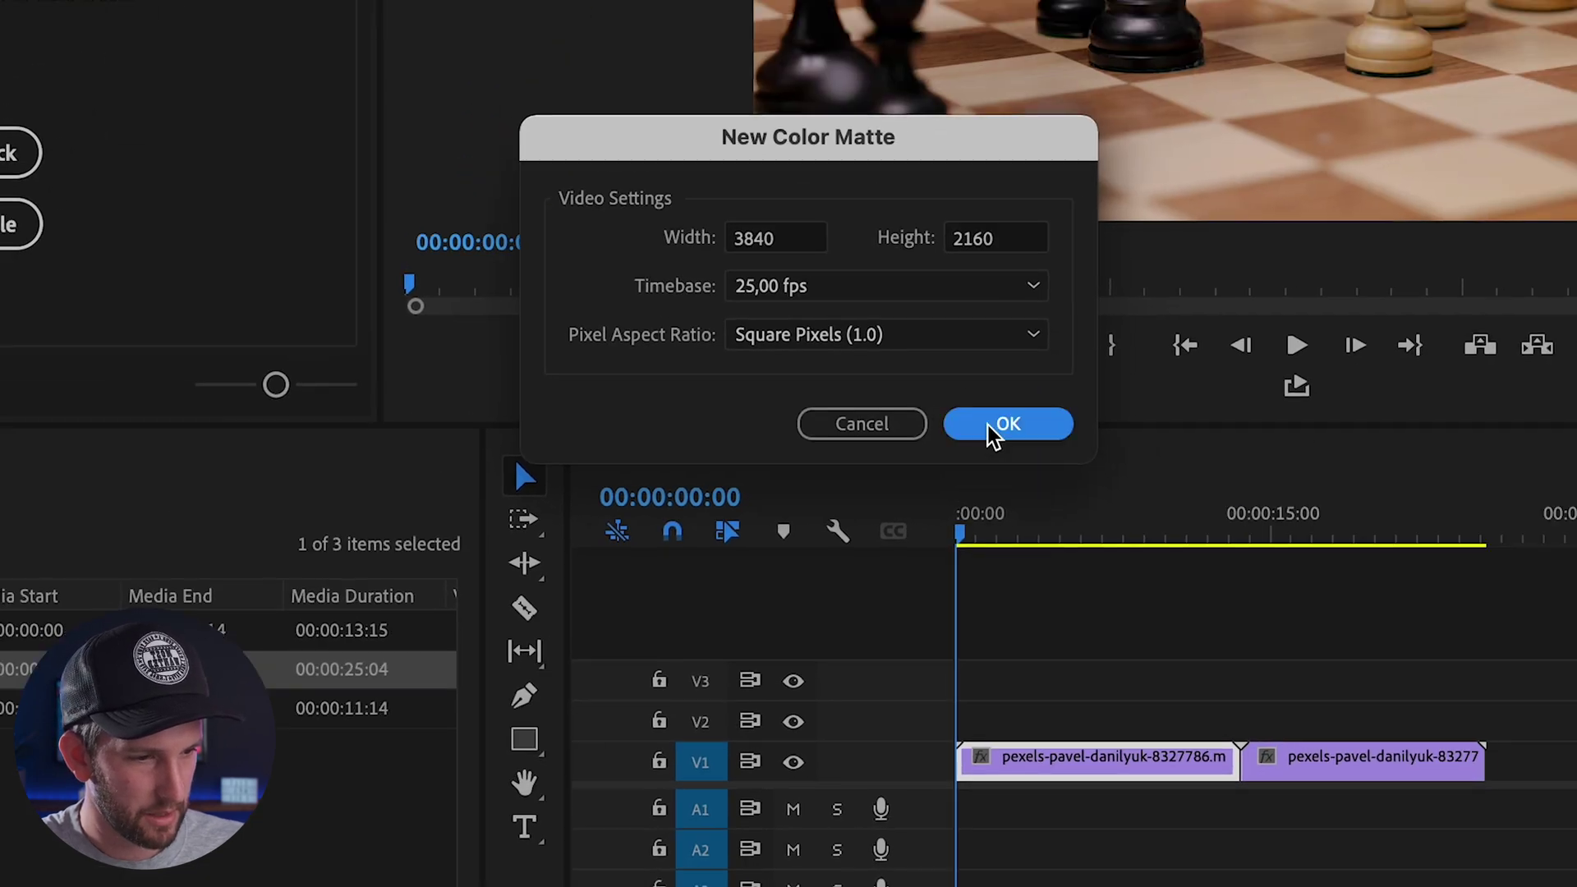
{"action": "left_click", "coordinate": [994, 432]}
{"action": "left_click", "coordinate": [468, 348]}
{"action": "left_click", "coordinate": [418, 512]}
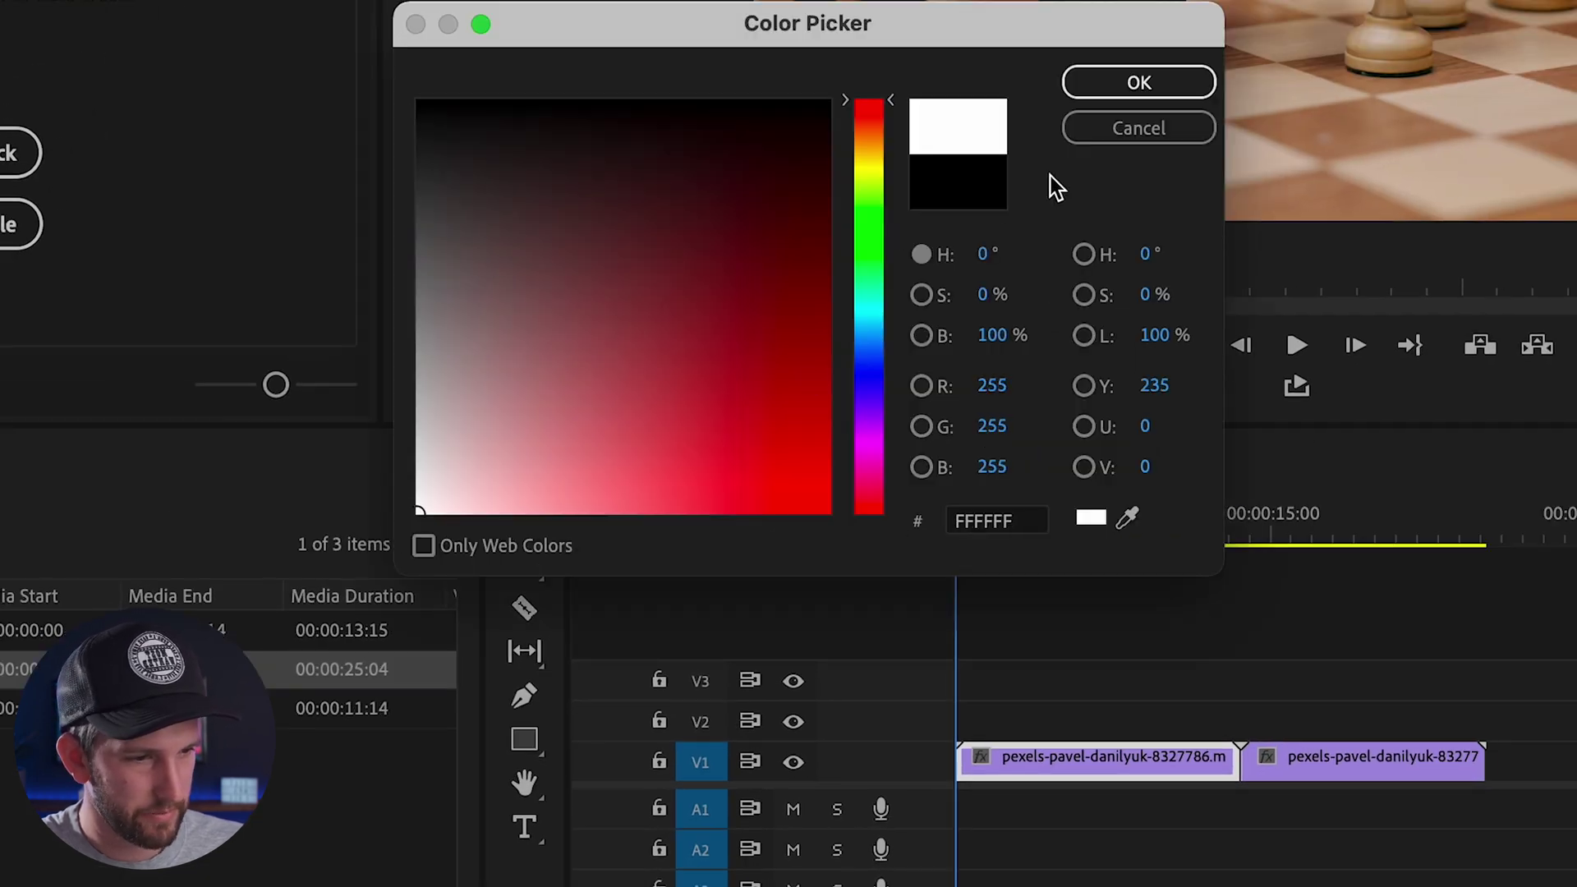
{"action": "left_click", "coordinate": [1109, 80]}
{"action": "left_click", "coordinate": [878, 359]}
Place the color matte on V2 above the cut between the two chess clips
{"action": "left_click_drag", "start_coordinate": [86, 624], "coordinate": [1192, 718]}
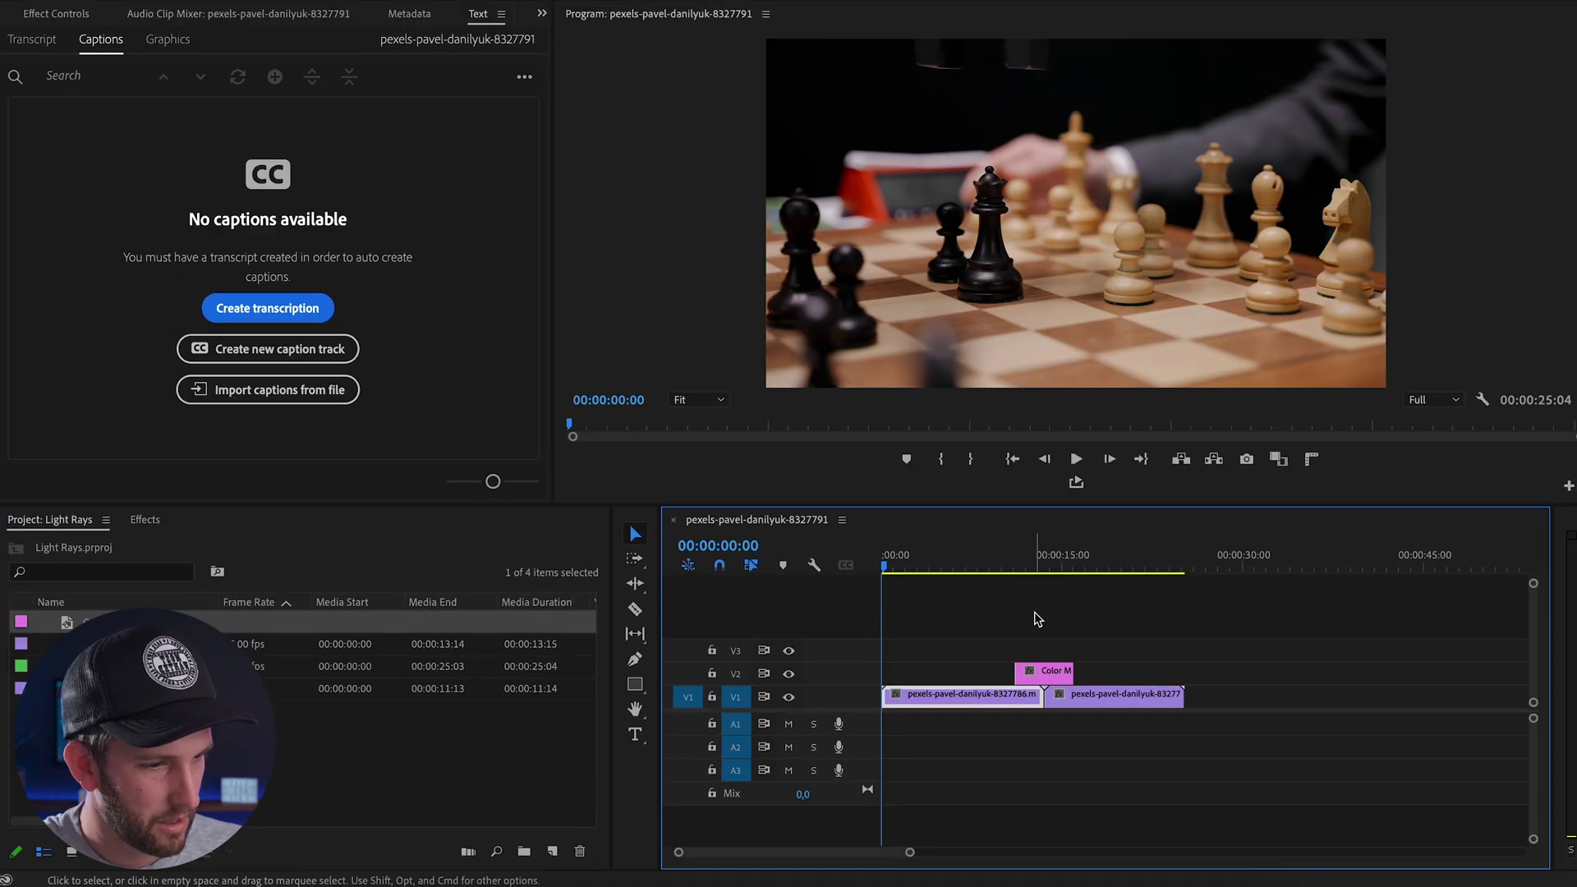
{"action": "left_click", "coordinate": [1044, 558]}
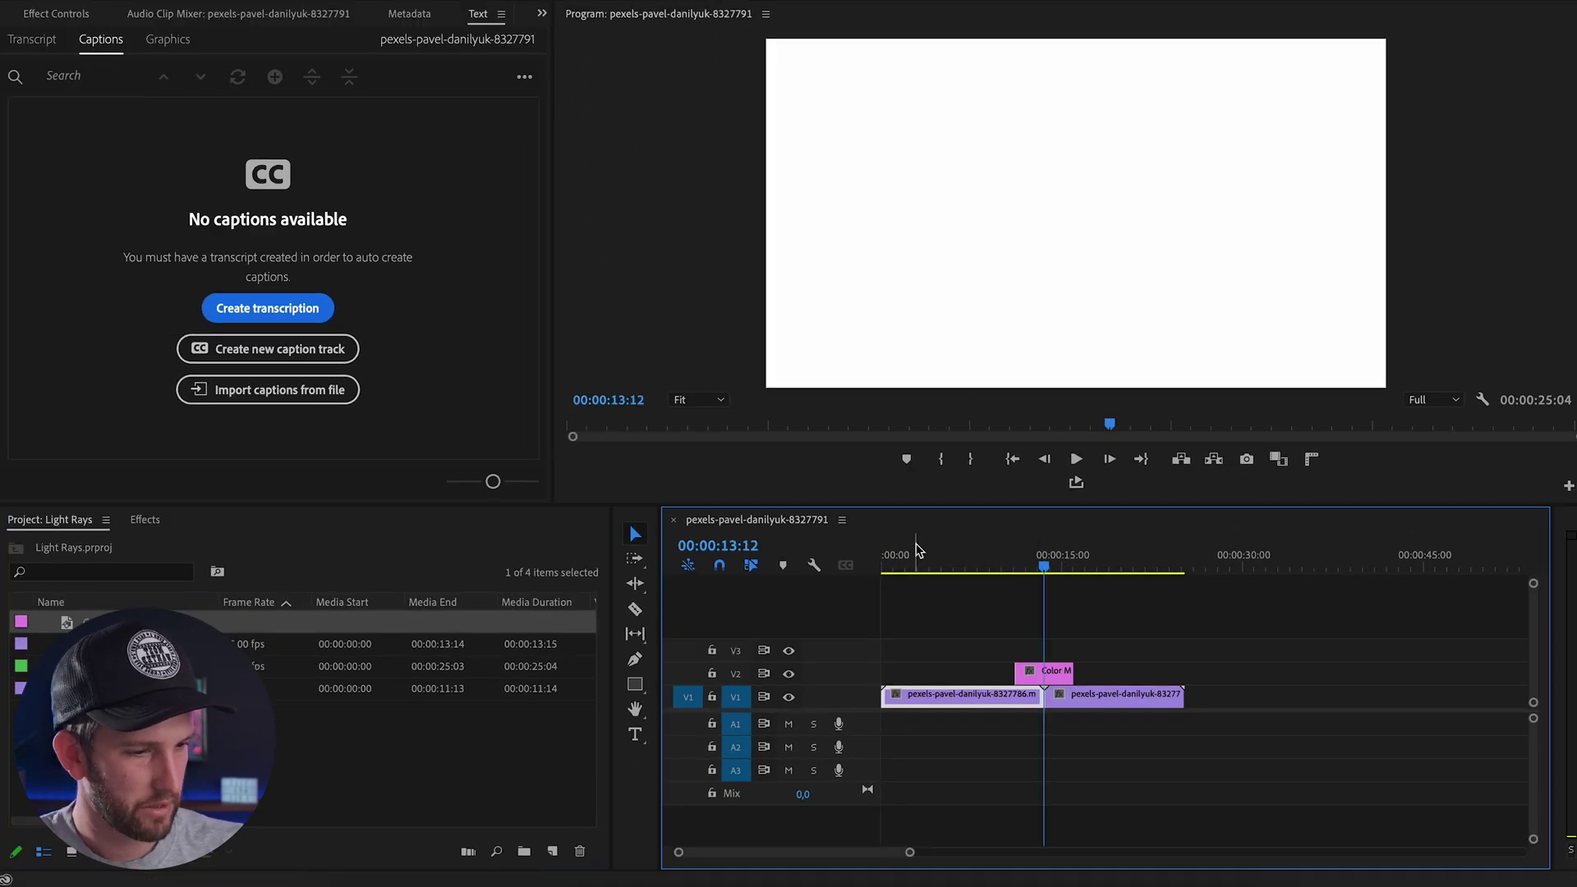
Split the start of the matte on V2 into five one-frame pieces and delete the long remainder
{"action": "key", "text": "equal"}
{"action": "left_click", "coordinate": [1150, 563]}
{"action": "key", "text": "equal"}
{"action": "key", "text": "equal"}
{"action": "key", "text": "equal"}
{"action": "key", "text": "equal"}
{"action": "key", "text": "equal"}
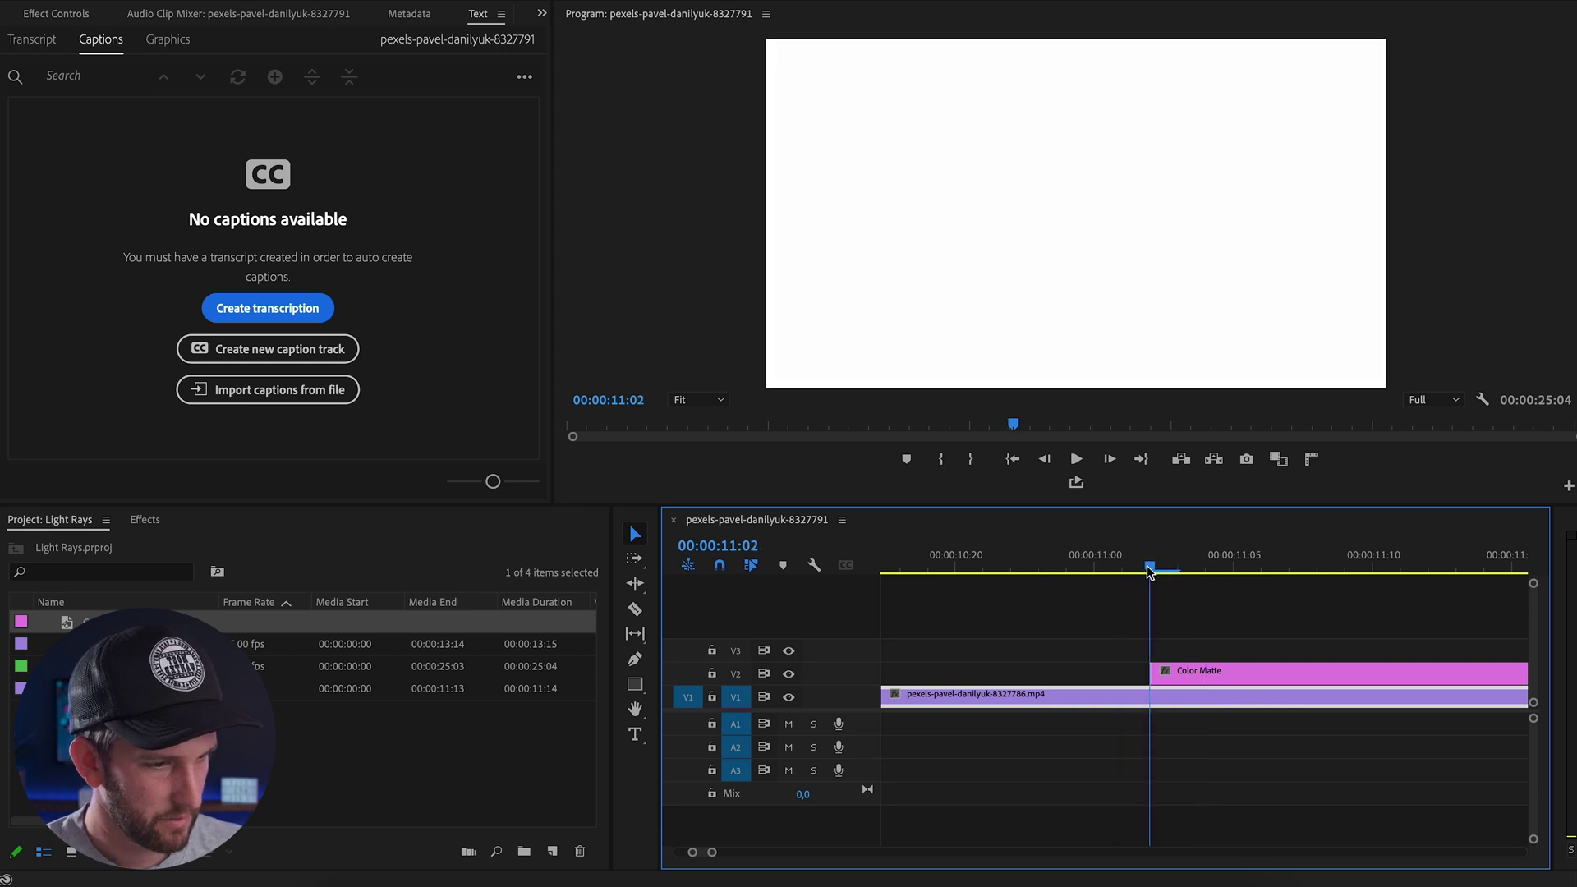
{"action": "left_click", "coordinate": [1169, 569]}
{"action": "left_click", "coordinate": [1211, 670]}
{"action": "key", "text": "super+k"}
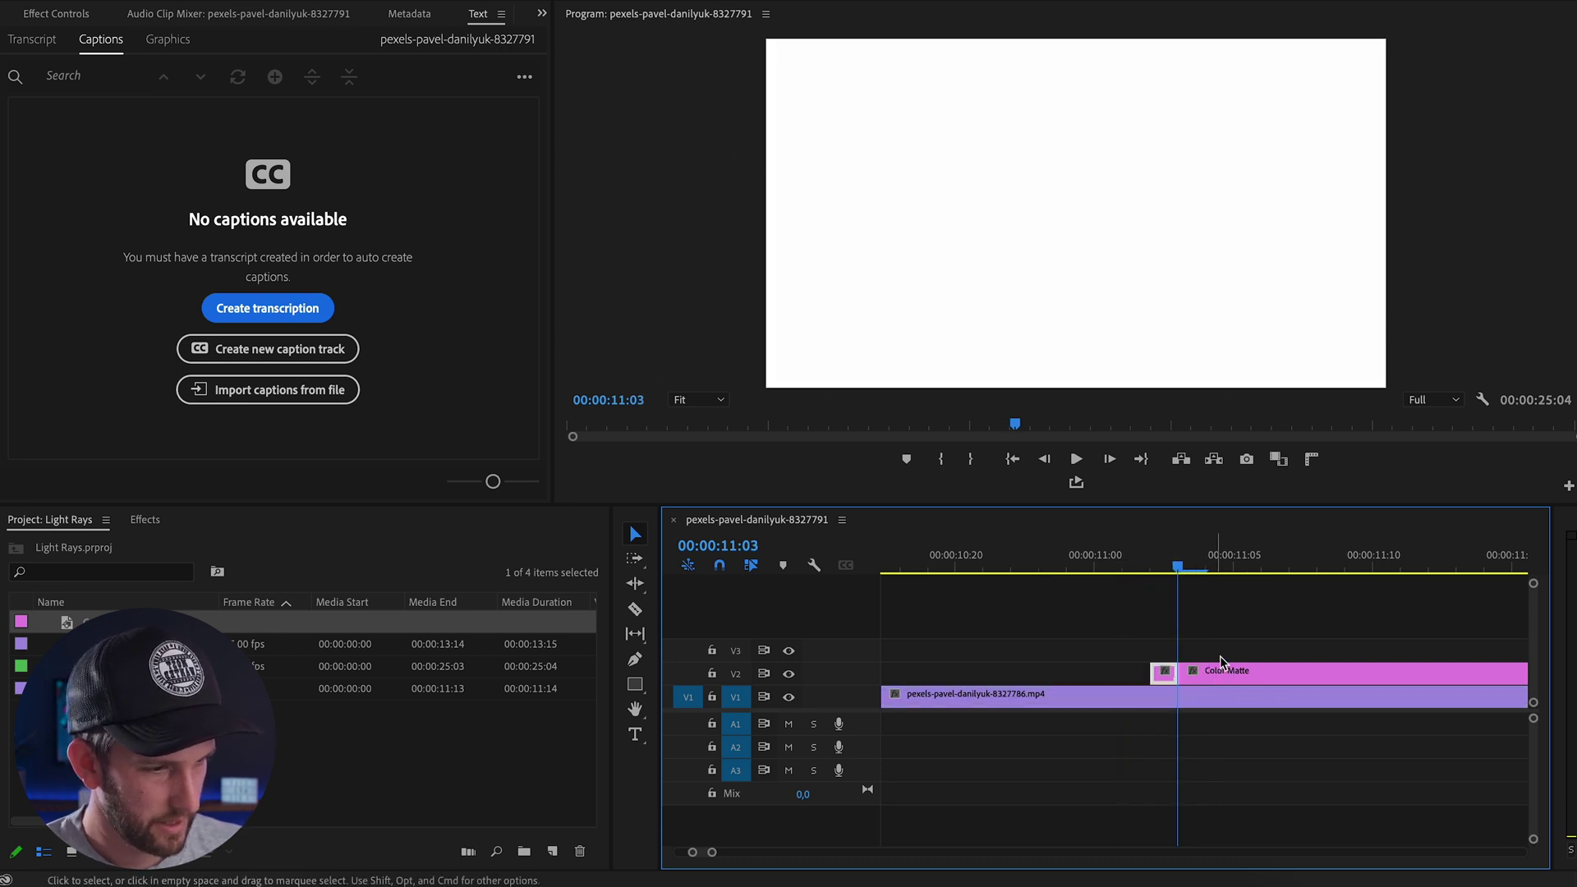
{"action": "key", "text": "Right"}
{"action": "left_click", "coordinate": [1236, 669]}
{"action": "left_click", "coordinate": [1347, 681]}
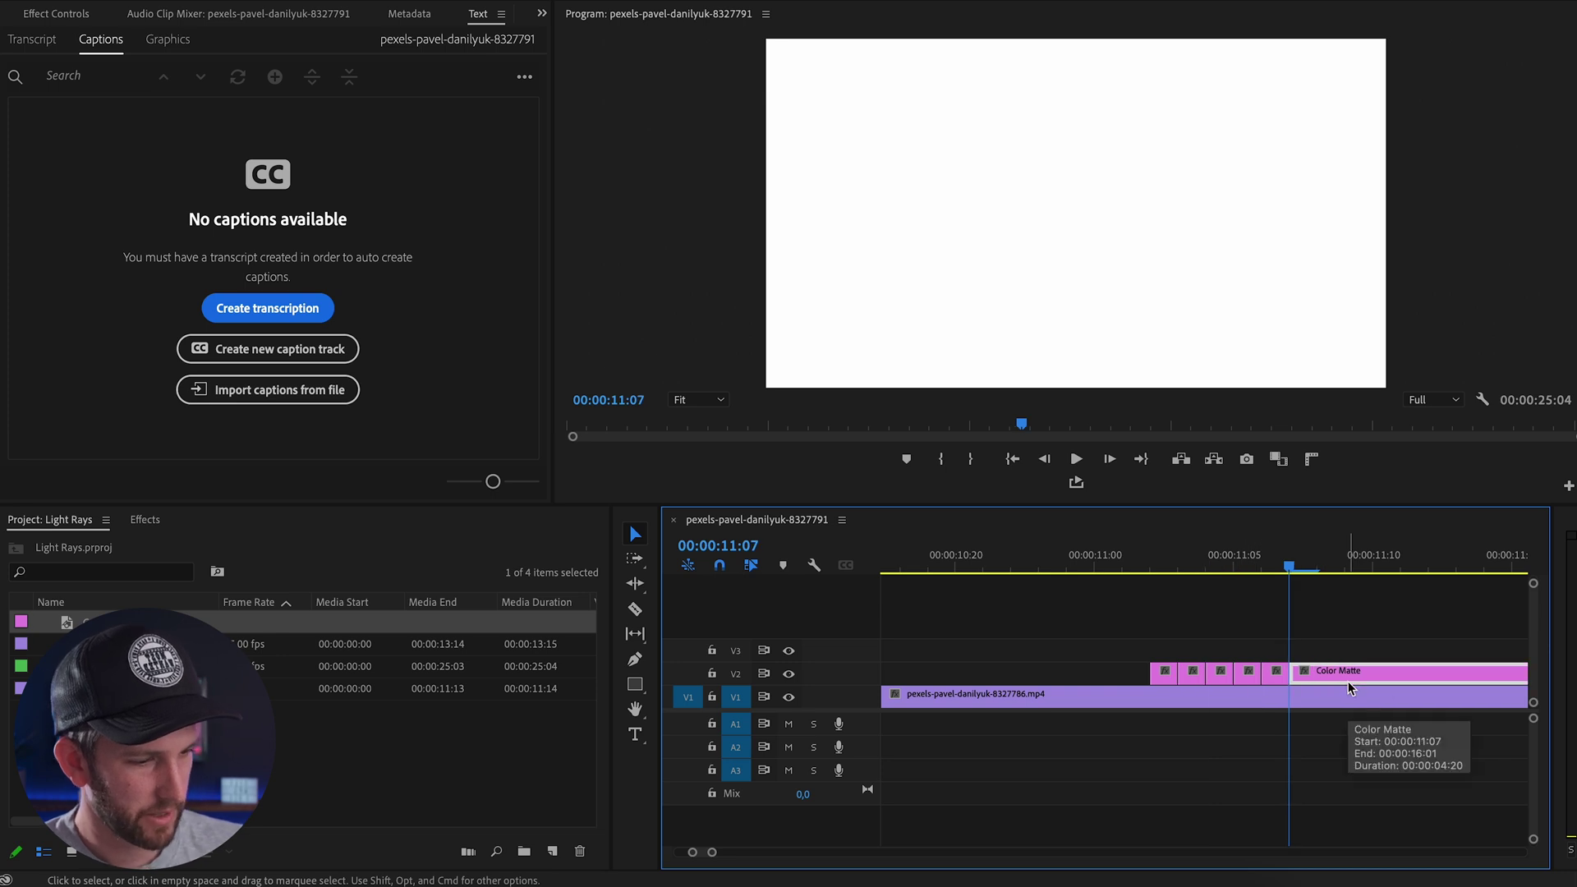
{"action": "key", "text": "Delete"}
Move the five one-frame matte pieces together so they straddle the cut, starting at 00:00:13:13
{"action": "left_click_drag", "start_coordinate": [1137, 631], "coordinate": [1306, 682]}
{"action": "key", "text": "minus"}
{"action": "left_click_drag", "start_coordinate": [1210, 678], "coordinate": [1416, 677]}
{"action": "left_click", "coordinate": [1419, 567]}
{"action": "key", "text": "equal"}
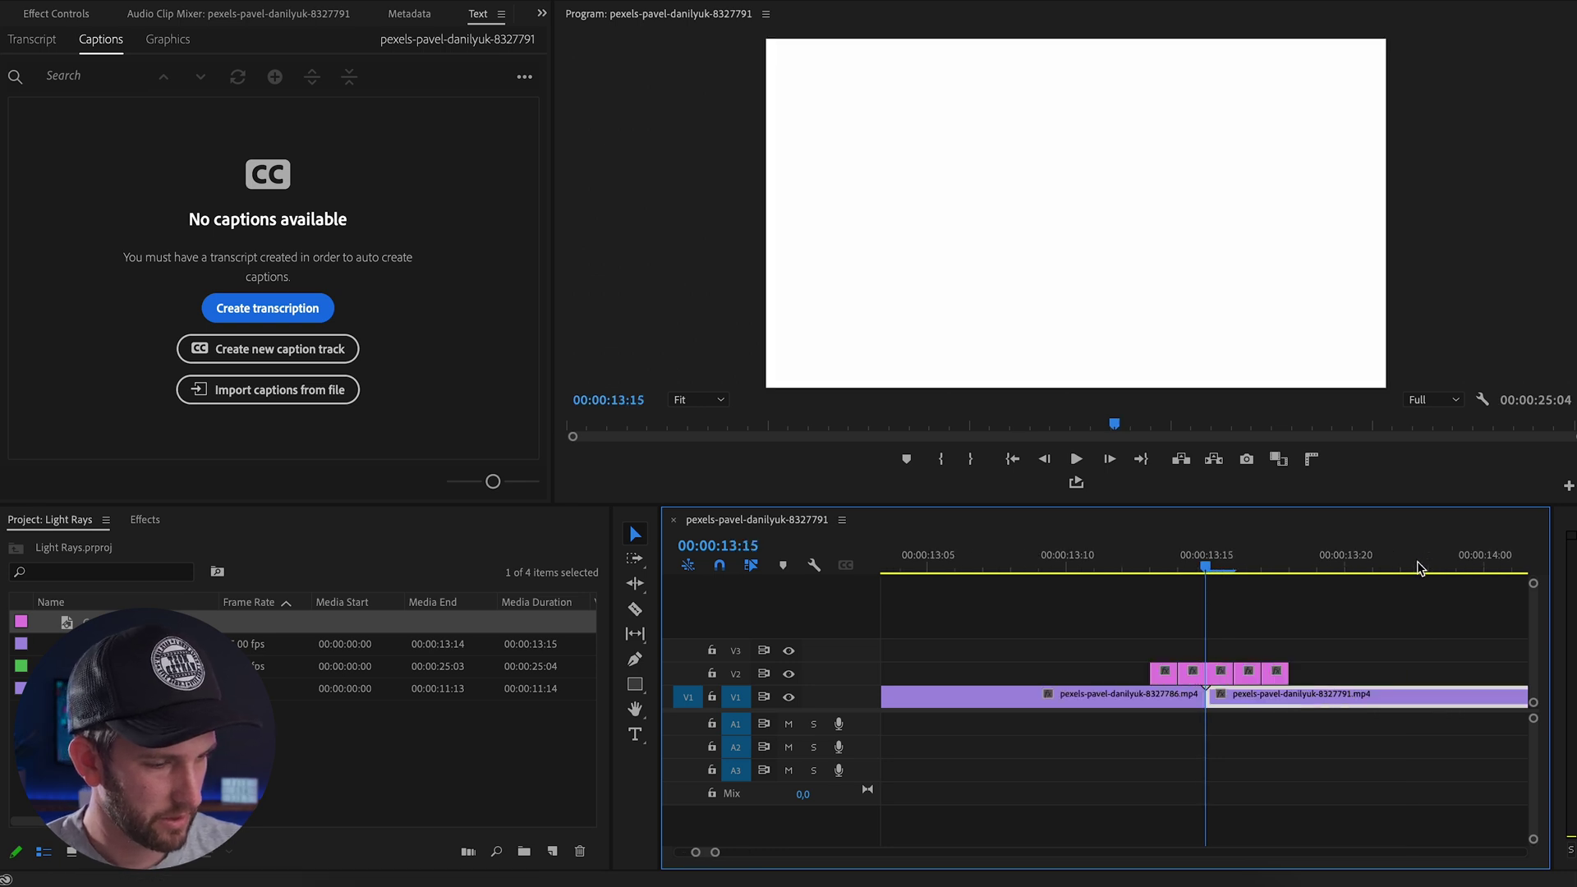
Add a freeform opacity mask to the first one-frame matte and set the program preview zoom to 25%
{"action": "left_click", "coordinate": [1149, 567]}
{"action": "left_click", "coordinate": [1163, 675]}
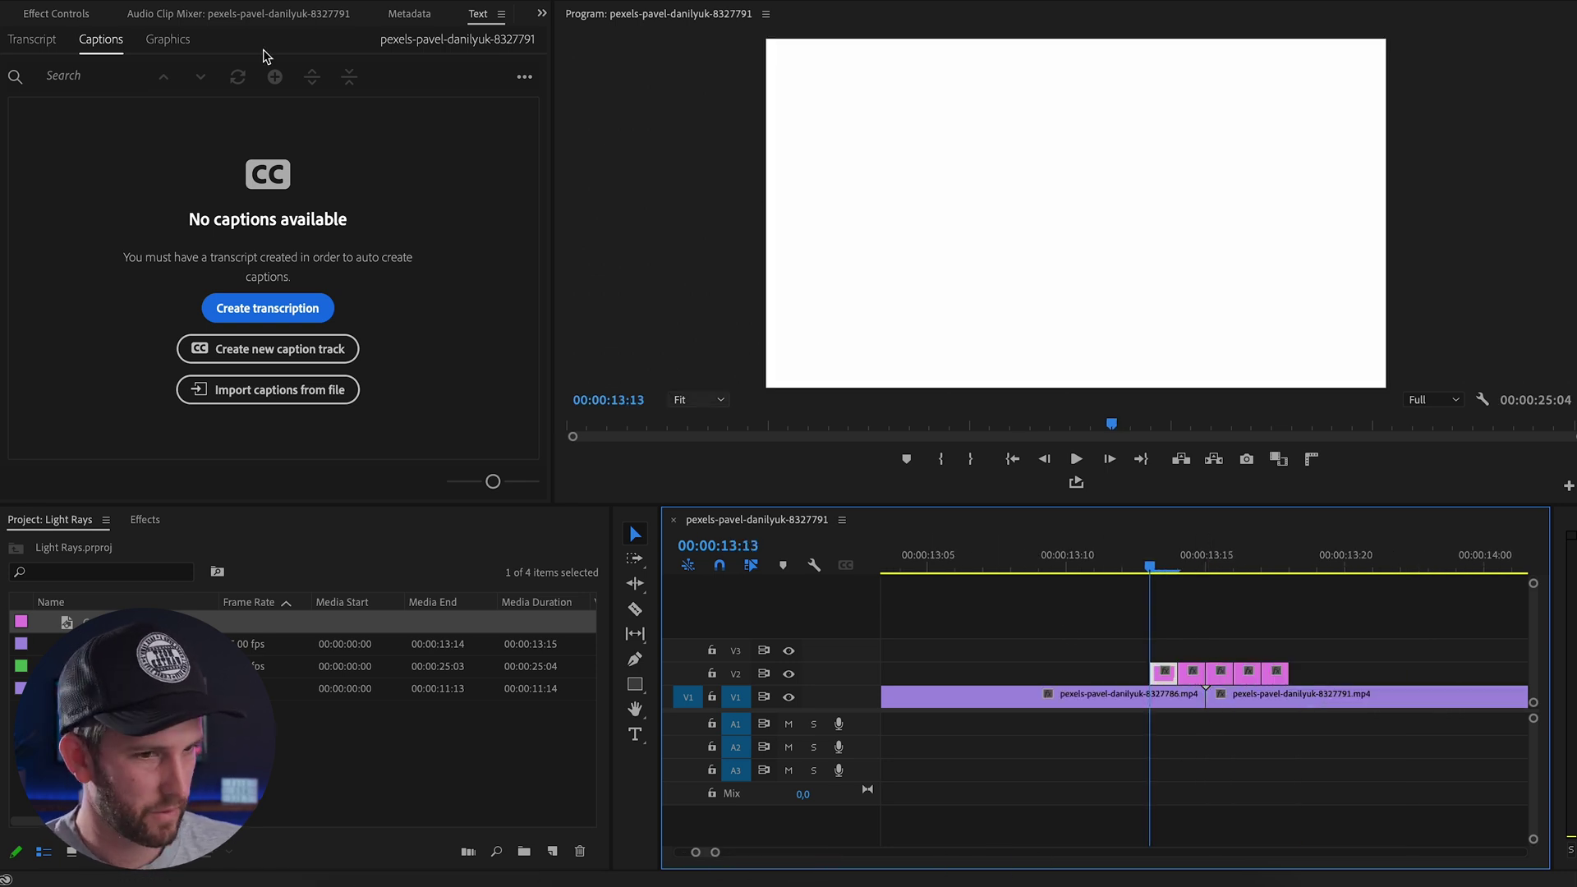
{"action": "left_click", "coordinate": [48, 16]}
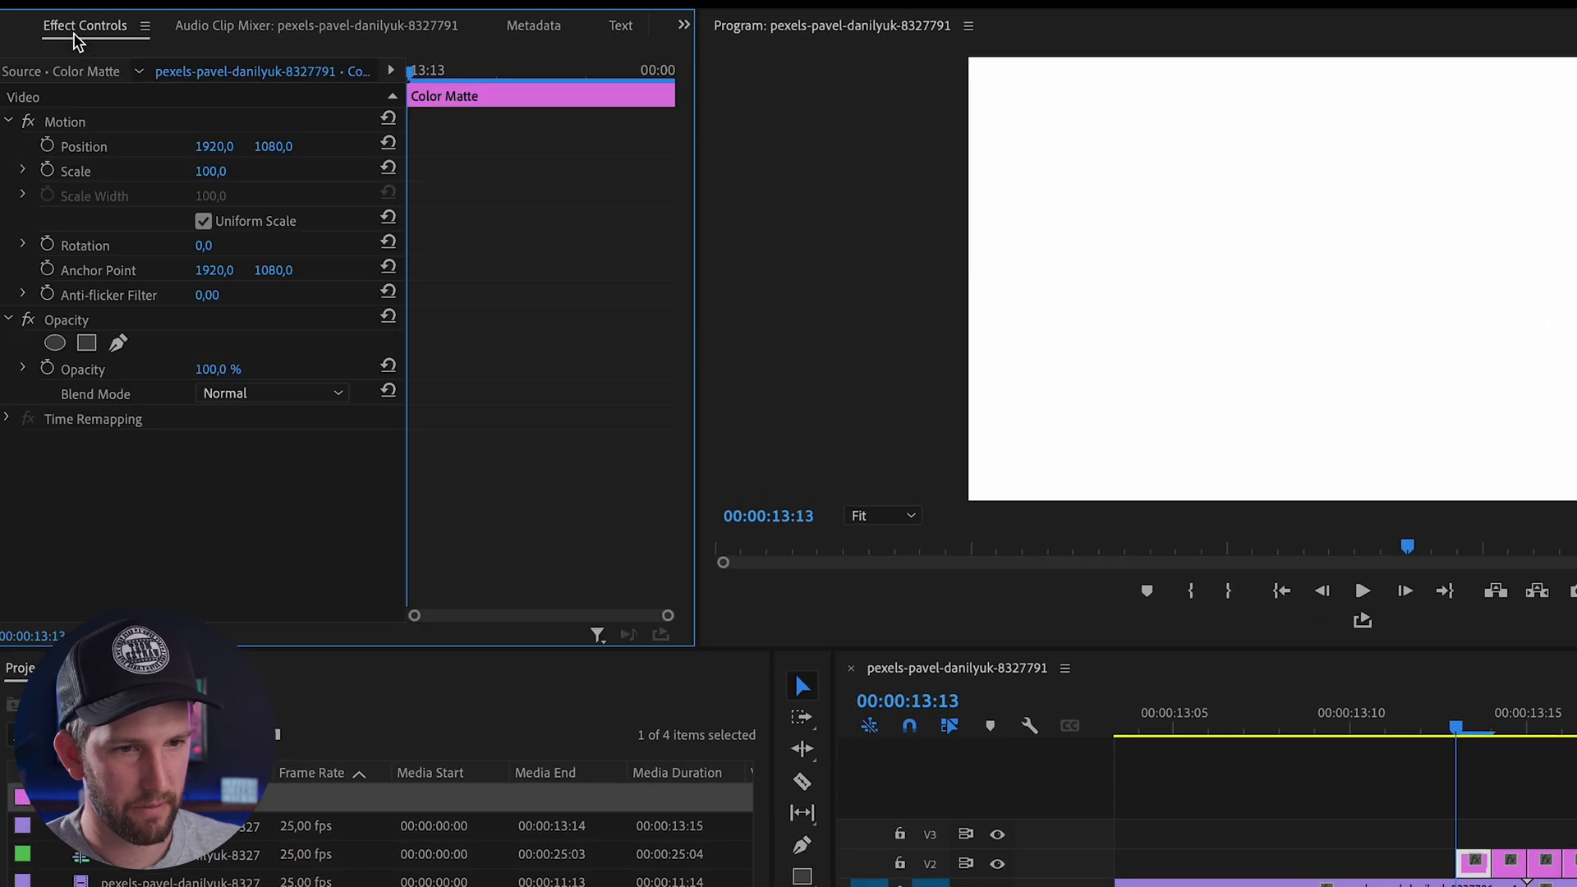
{"action": "left_click", "coordinate": [119, 344]}
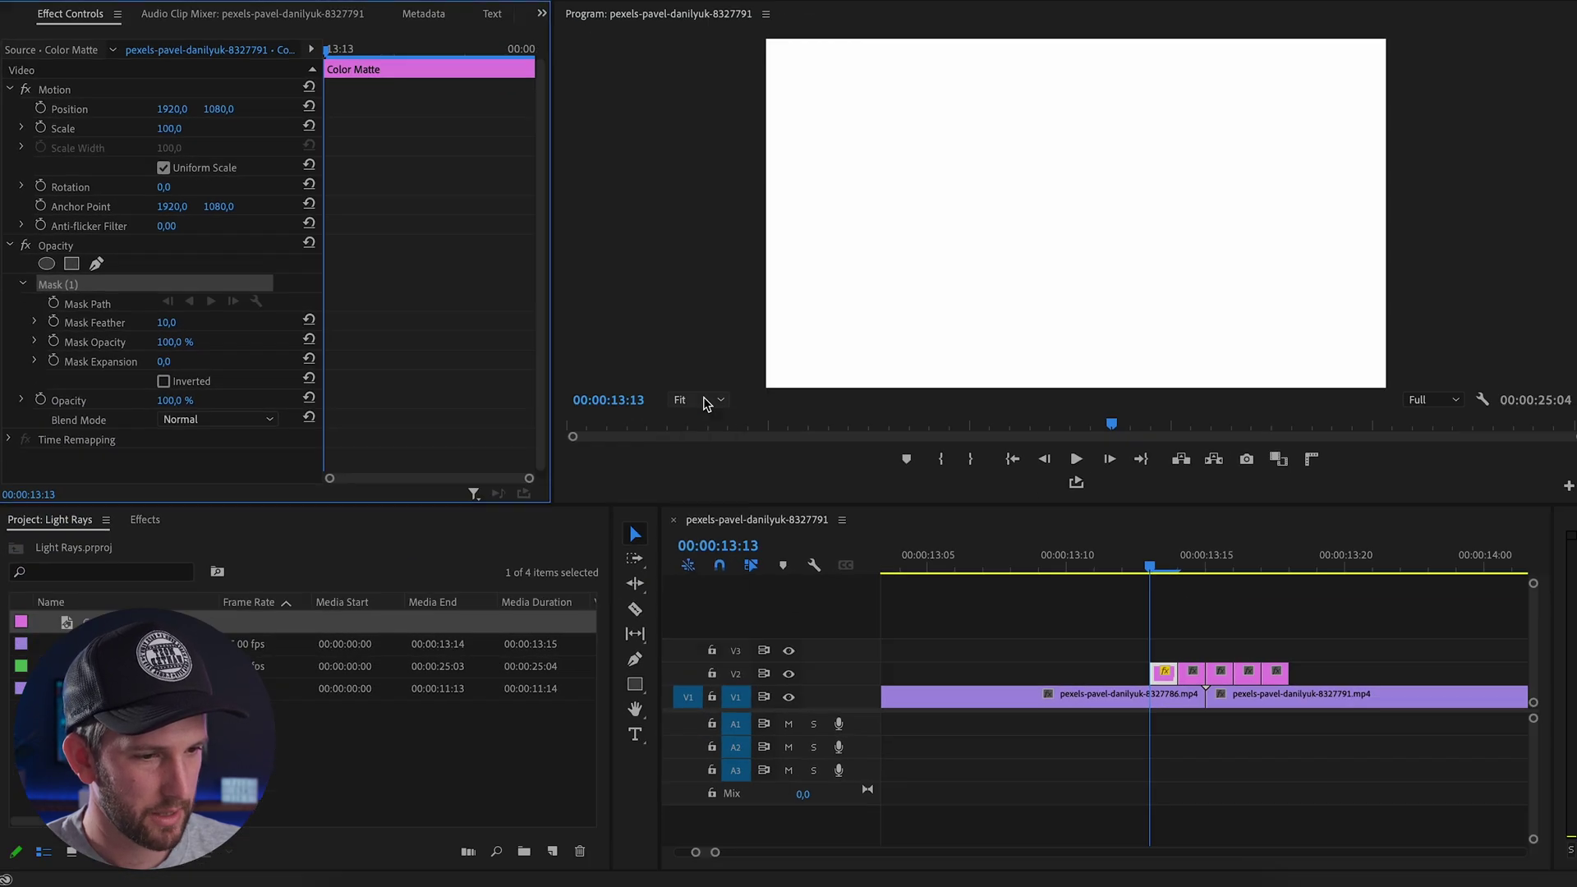
{"action": "left_click", "coordinate": [1288, 615]}
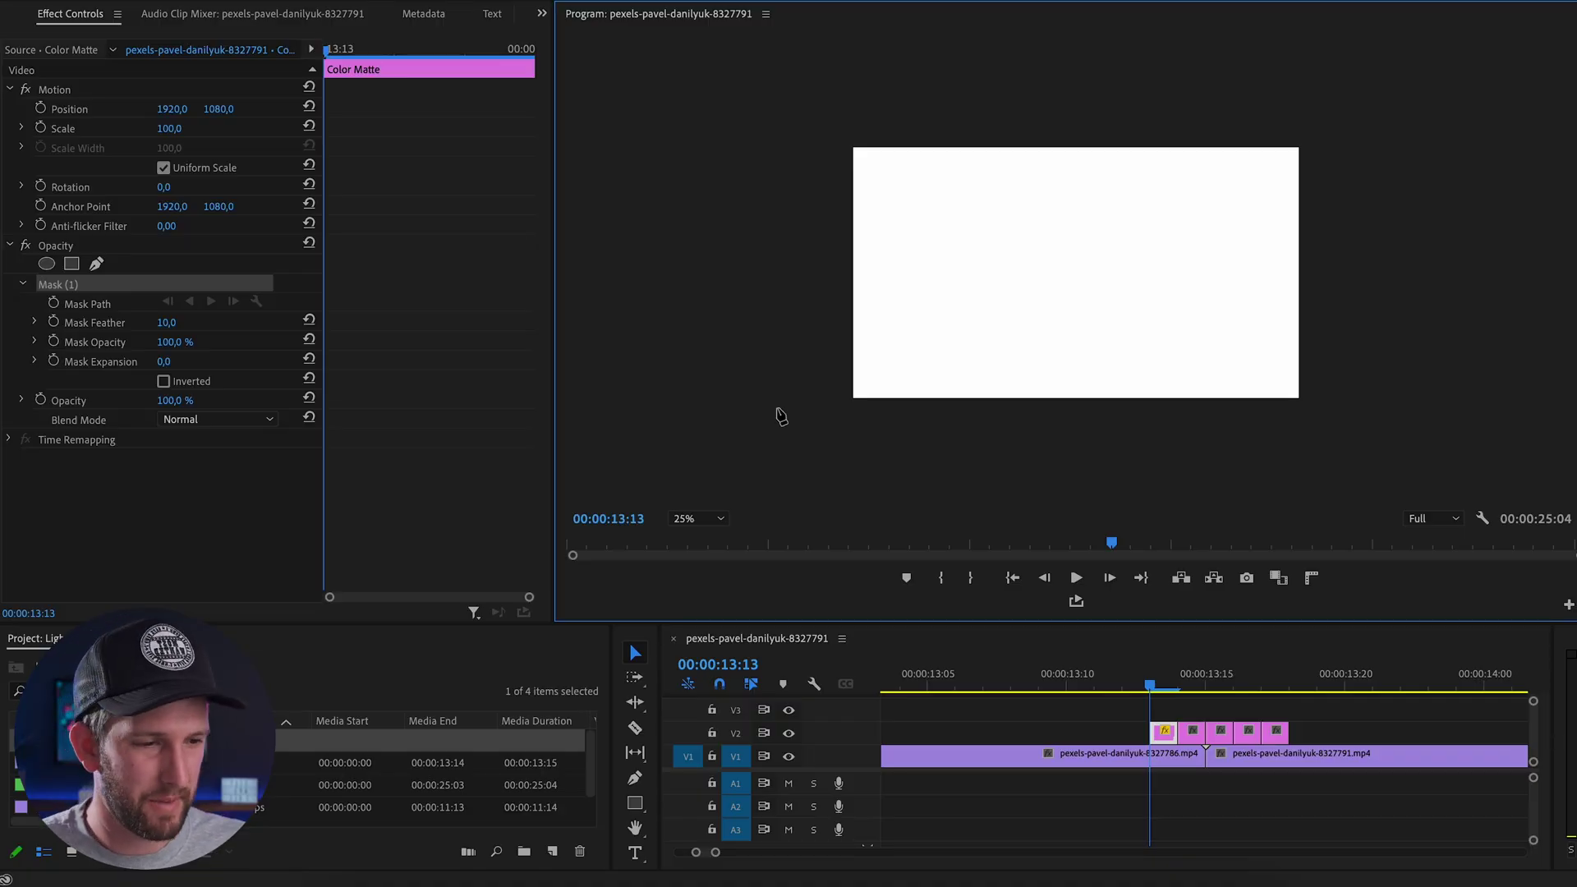
Draw a closed wavy mask around the frame's upper-left part, running diagonally across the image and extending well outside the frame
{"action": "left_click_drag", "start_coordinate": [762, 441], "coordinate": [799, 360]}
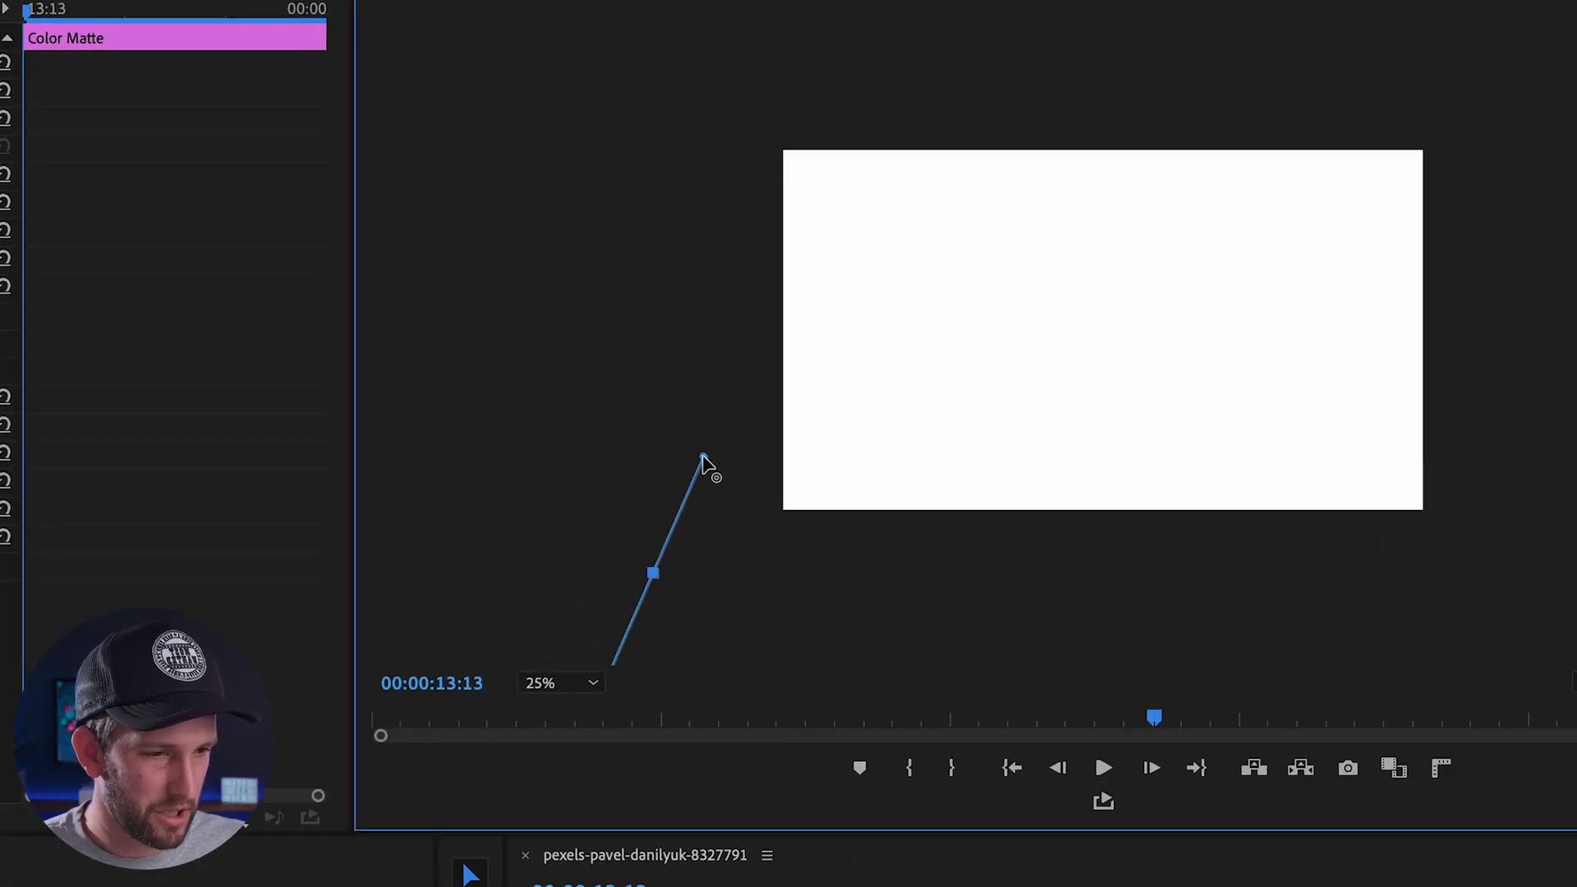
{"action": "left_click_drag", "start_coordinate": [721, 404], "coordinate": [788, 404]}
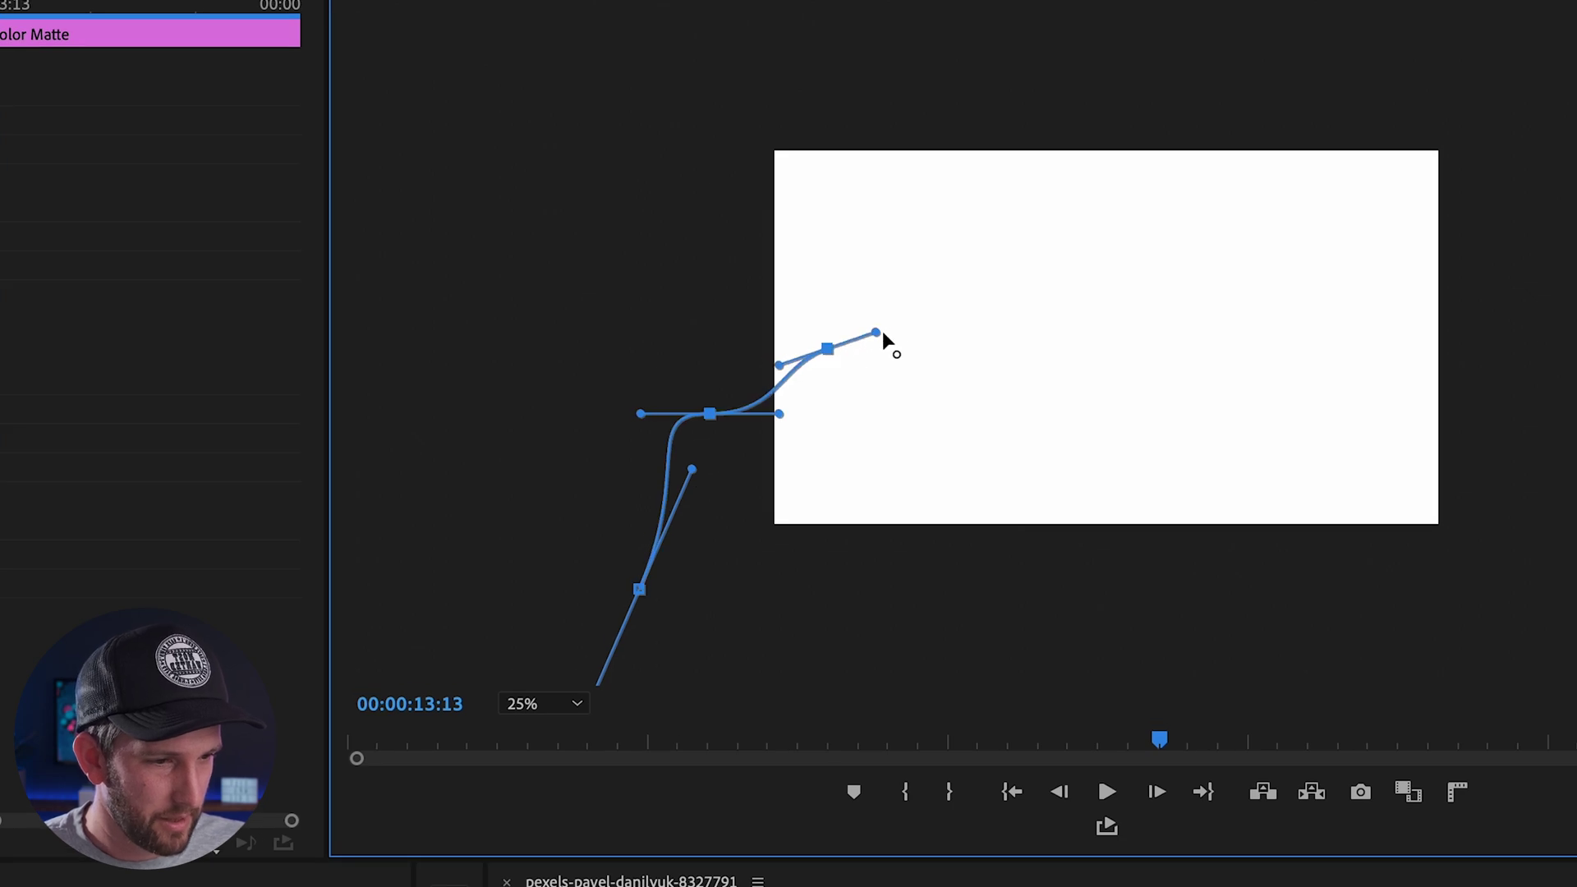
{"action": "left_click_drag", "start_coordinate": [882, 332], "coordinate": [910, 333]}
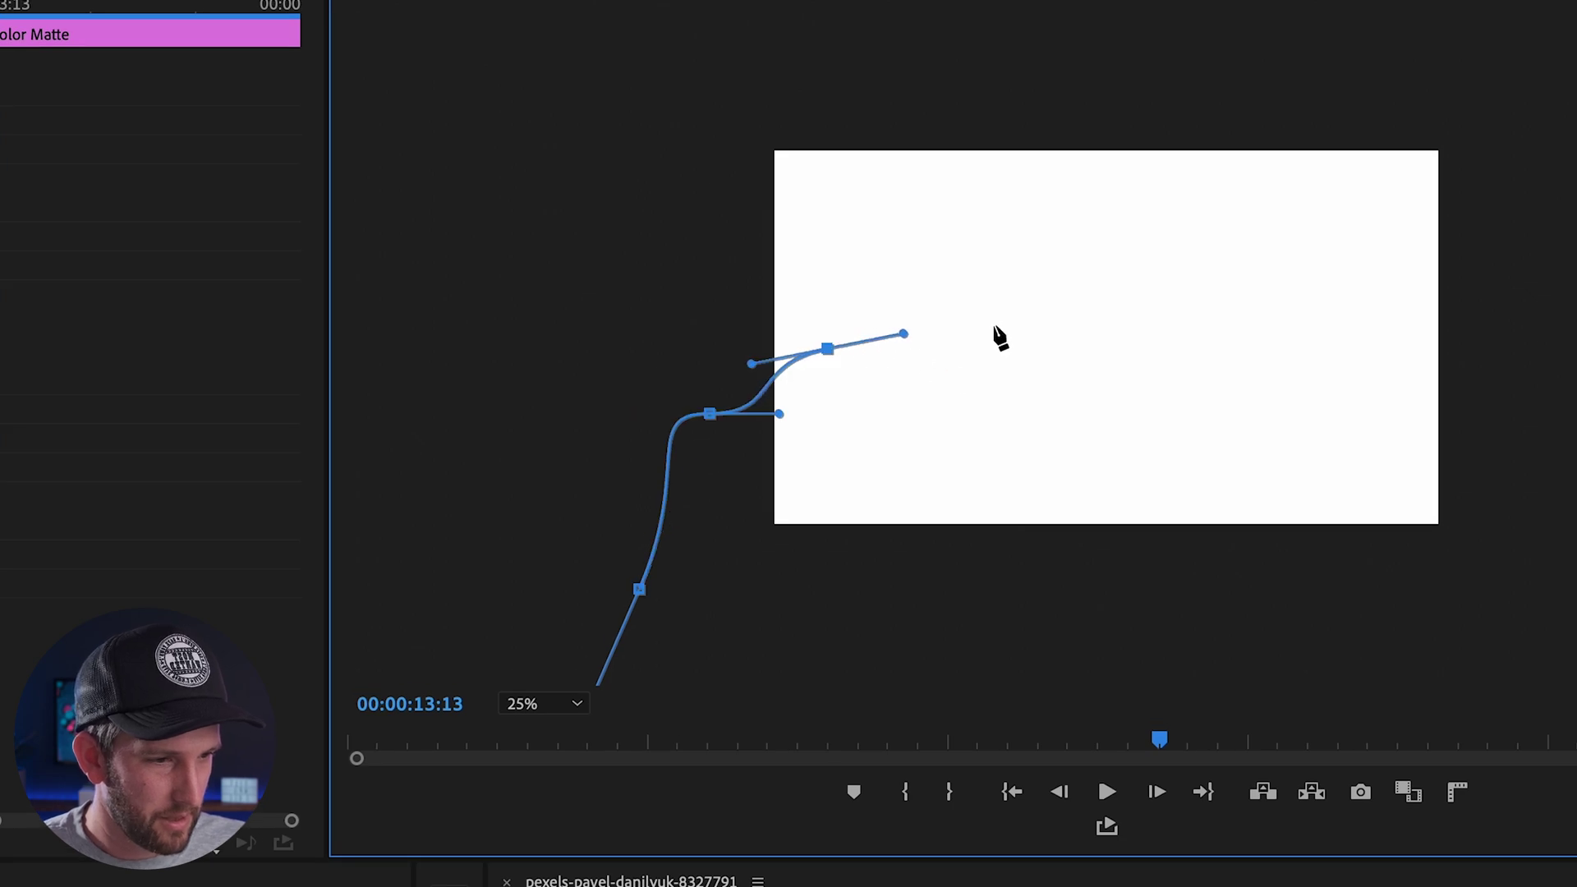
{"action": "left_click_drag", "start_coordinate": [1014, 266], "coordinate": [1013, 257]}
{"action": "left_click_drag", "start_coordinate": [1165, 183], "coordinate": [1253, 197]}
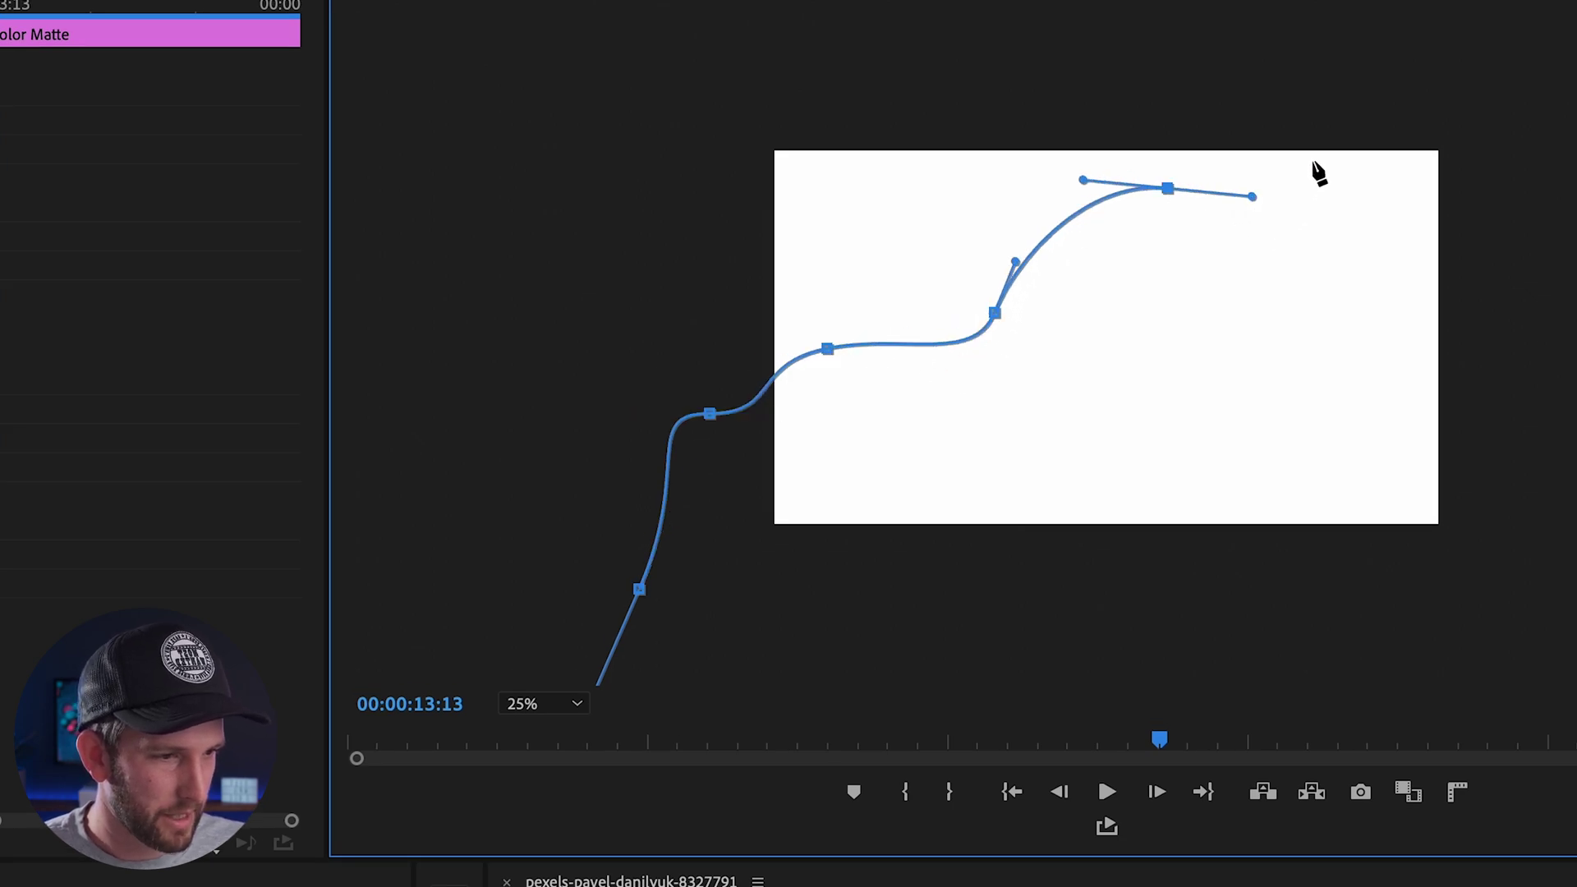
{"action": "left_click_drag", "start_coordinate": [1312, 156], "coordinate": [1373, 91]}
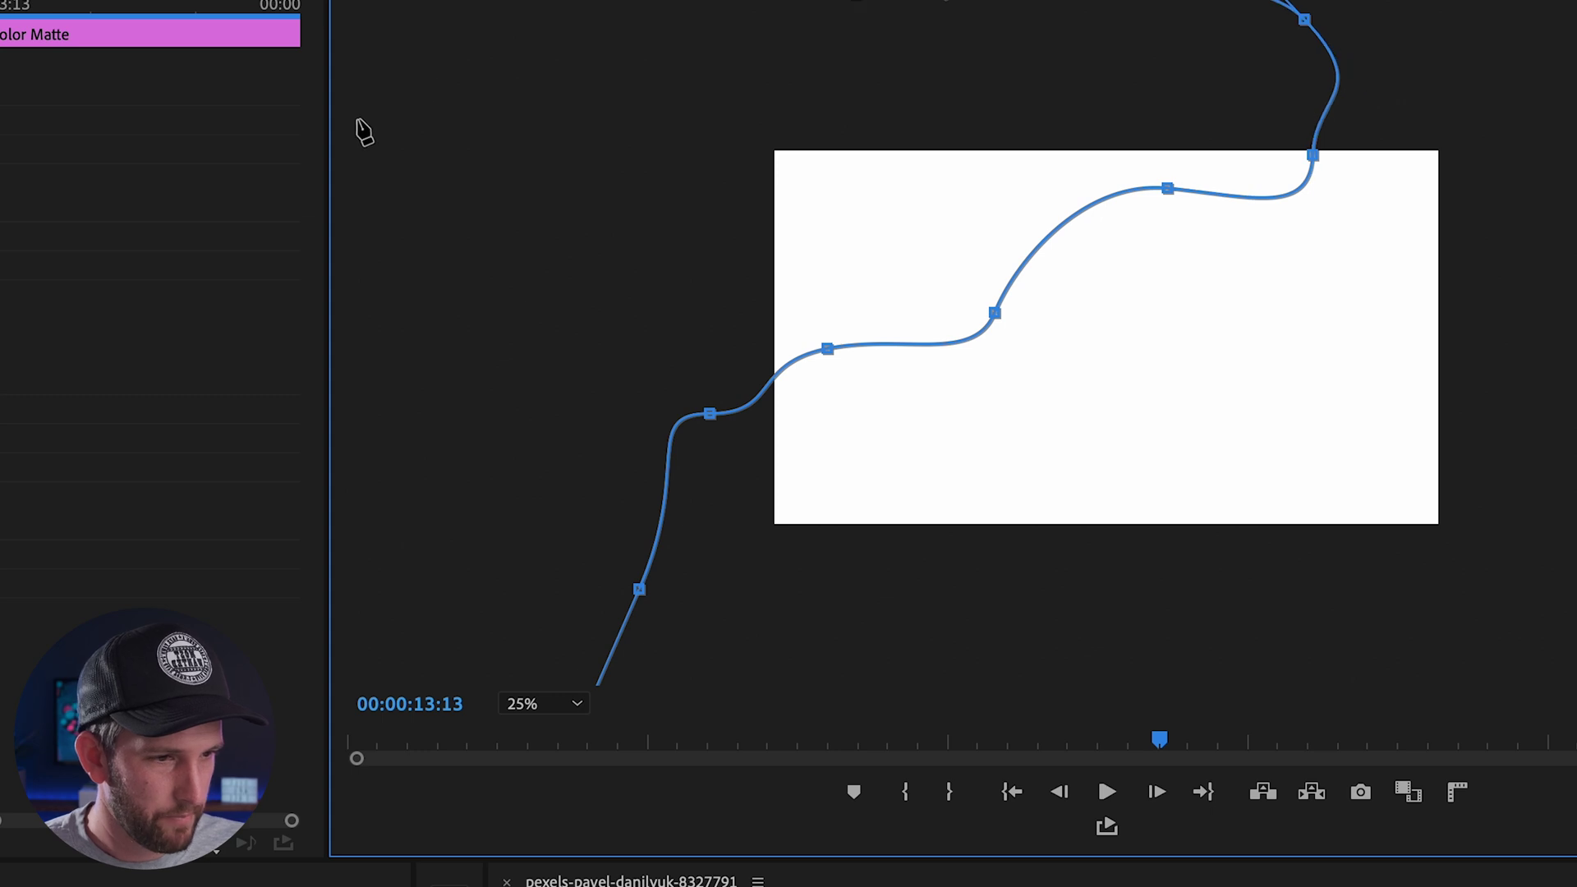
{"action": "left_click_drag", "start_coordinate": [400, 75], "coordinate": [362, 116]}
{"action": "left_click_drag", "start_coordinate": [359, 306], "coordinate": [371, 353]}
{"action": "left_click_drag", "start_coordinate": [382, 532], "coordinate": [408, 584]}
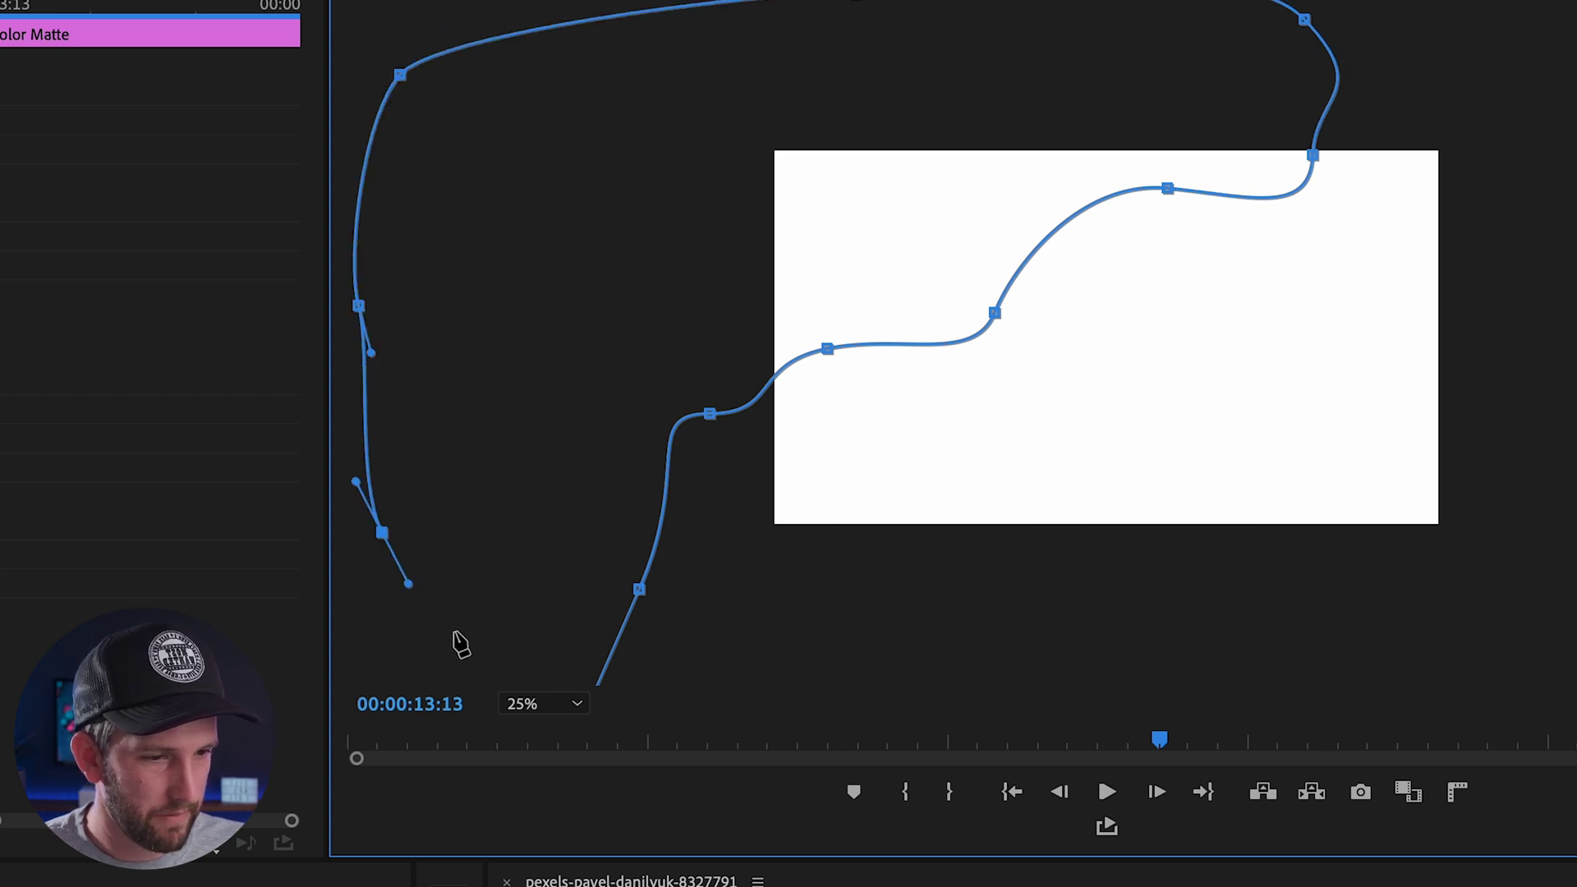
{"action": "left_click_drag", "start_coordinate": [513, 643], "coordinate": [536, 658]}
{"action": "left_click", "coordinate": [639, 589]}
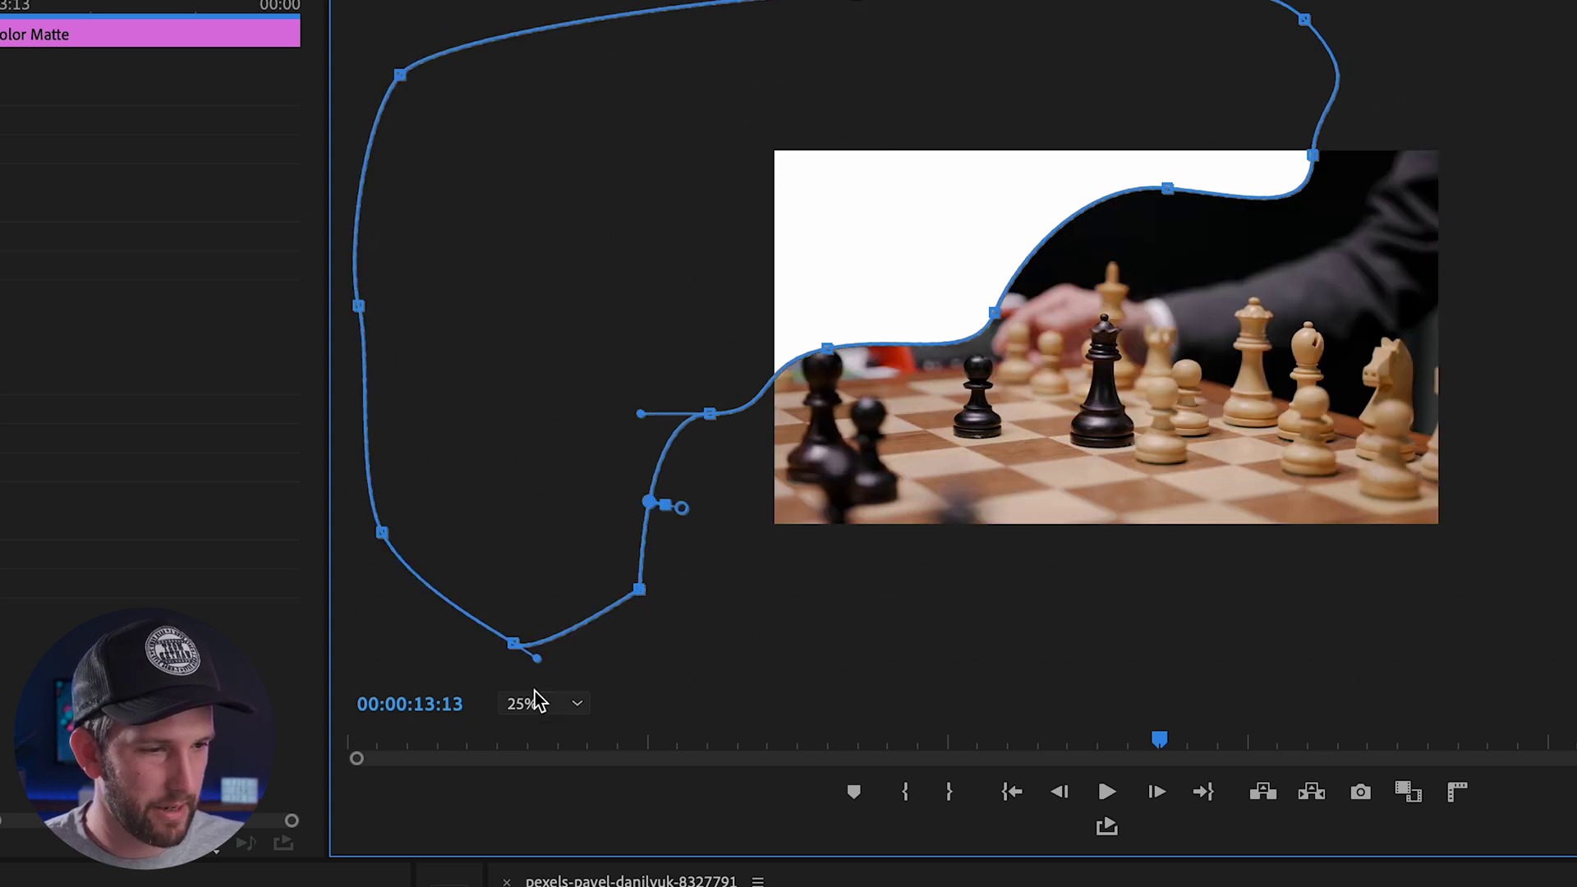
{"action": "left_click", "coordinate": [985, 882]}
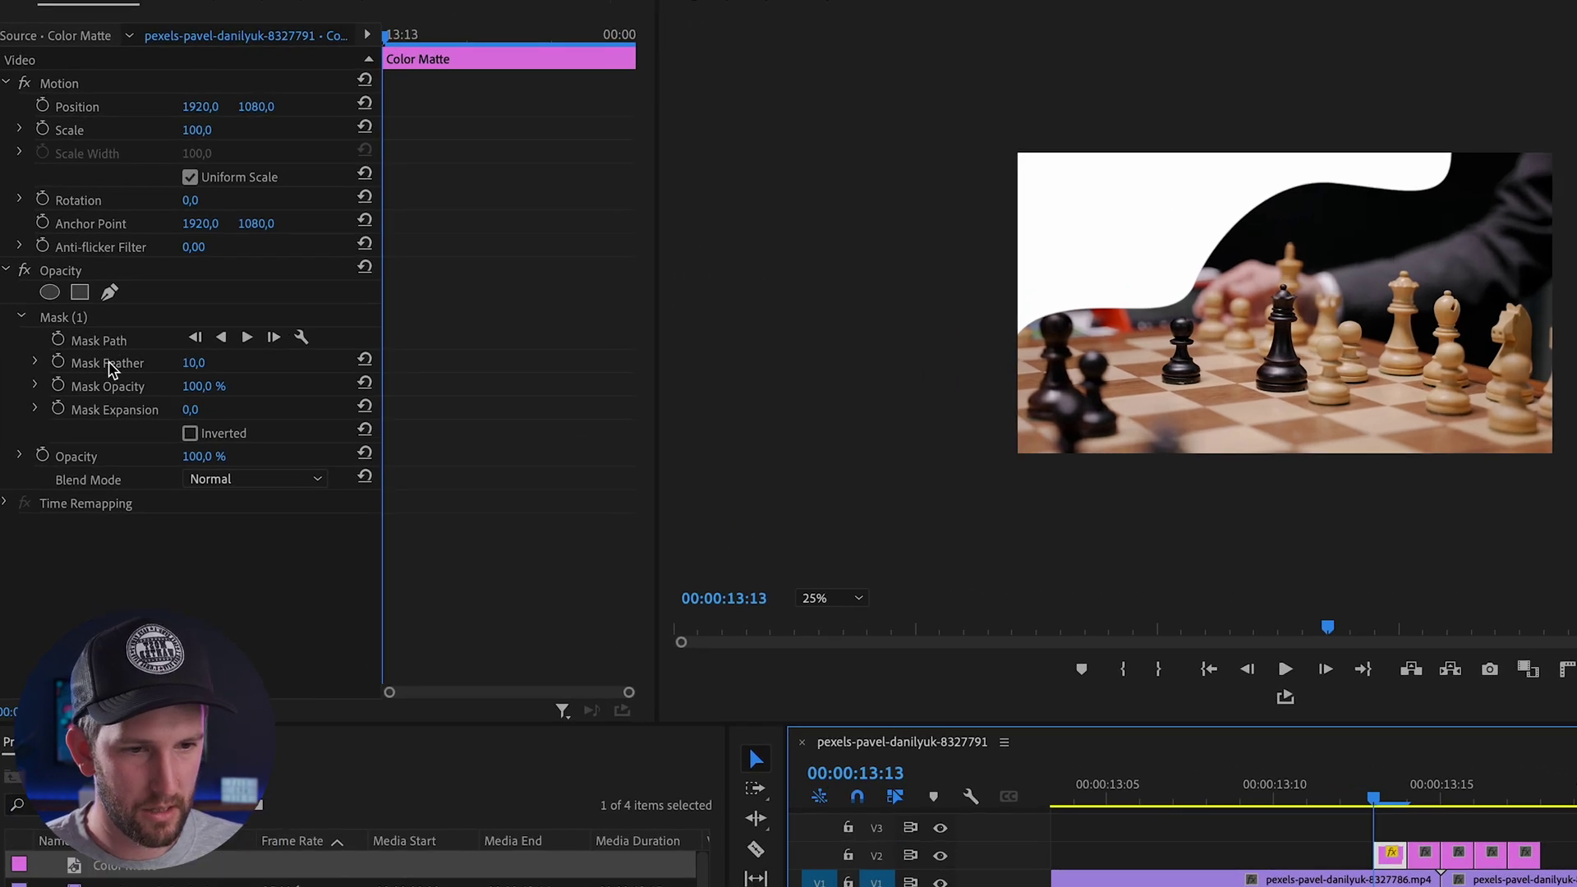
Set the mask feather of the first matte piece to 750
{"action": "left_click", "coordinate": [104, 357]}
{"action": "left_click", "coordinate": [101, 345]}
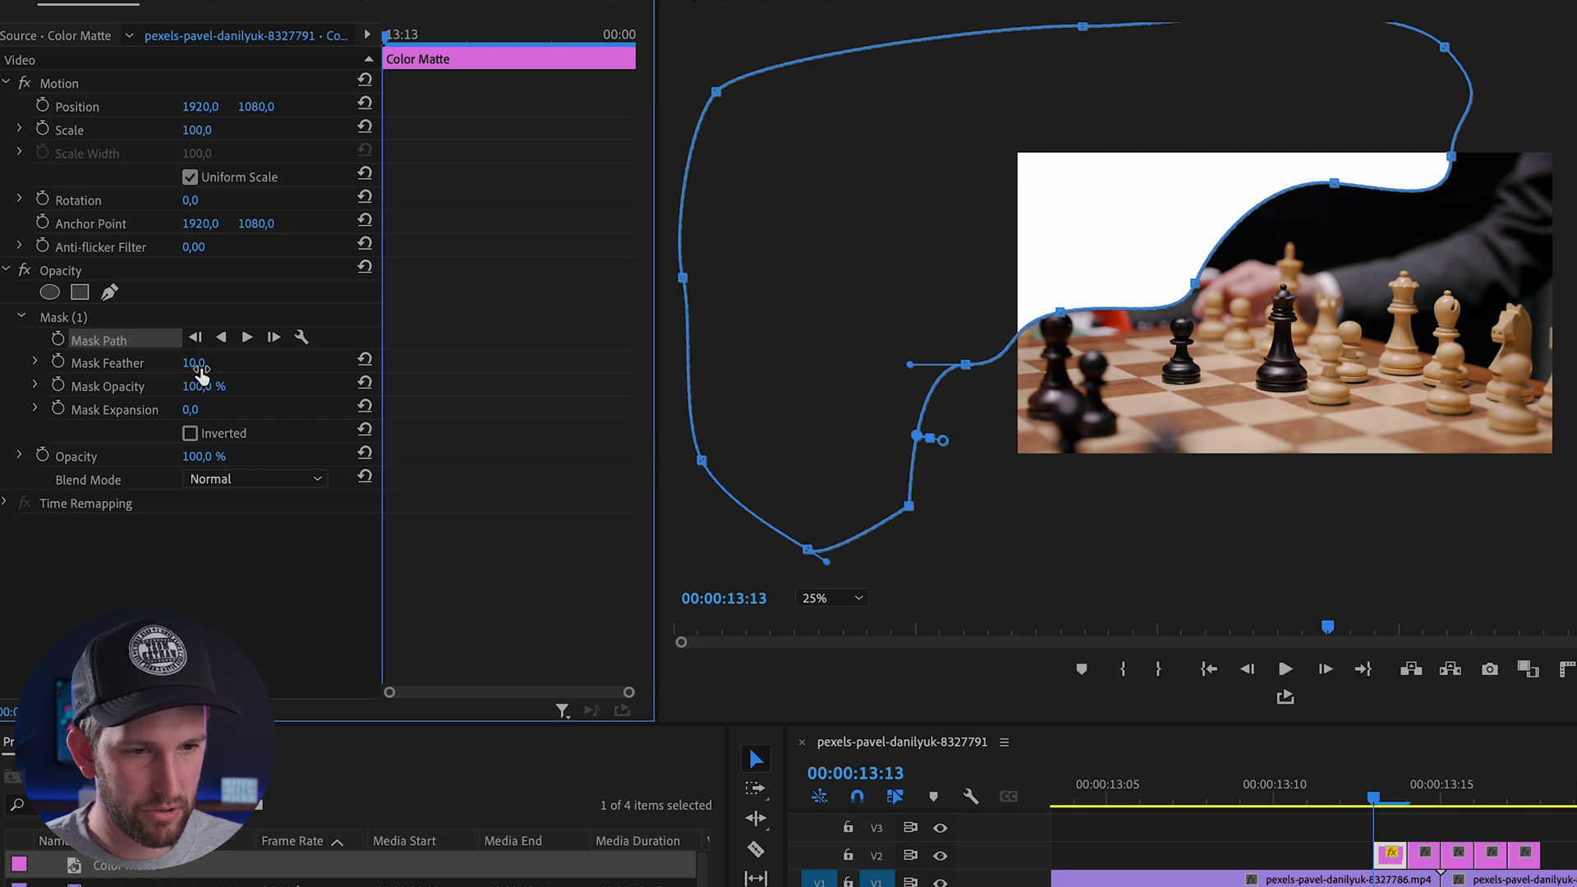
{"action": "left_click_drag", "start_coordinate": [194, 363], "coordinate": [678, 363]}
{"action": "left_click_drag", "start_coordinate": [989, 450], "coordinate": [994, 450]}
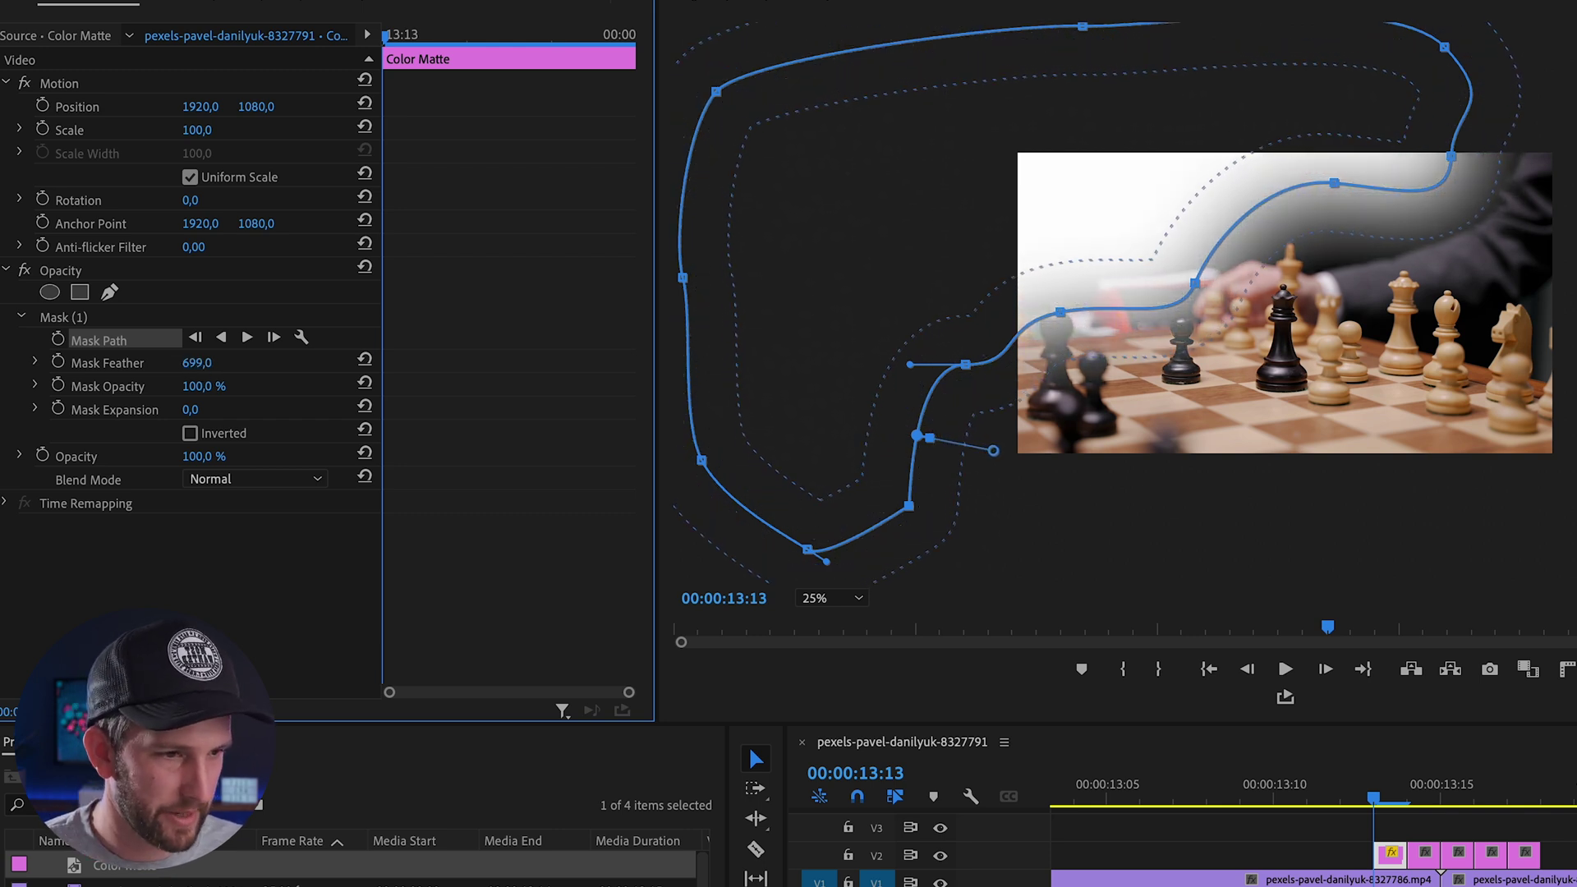
{"action": "left_click", "coordinate": [211, 363]}
{"action": "key", "text": "Return"}
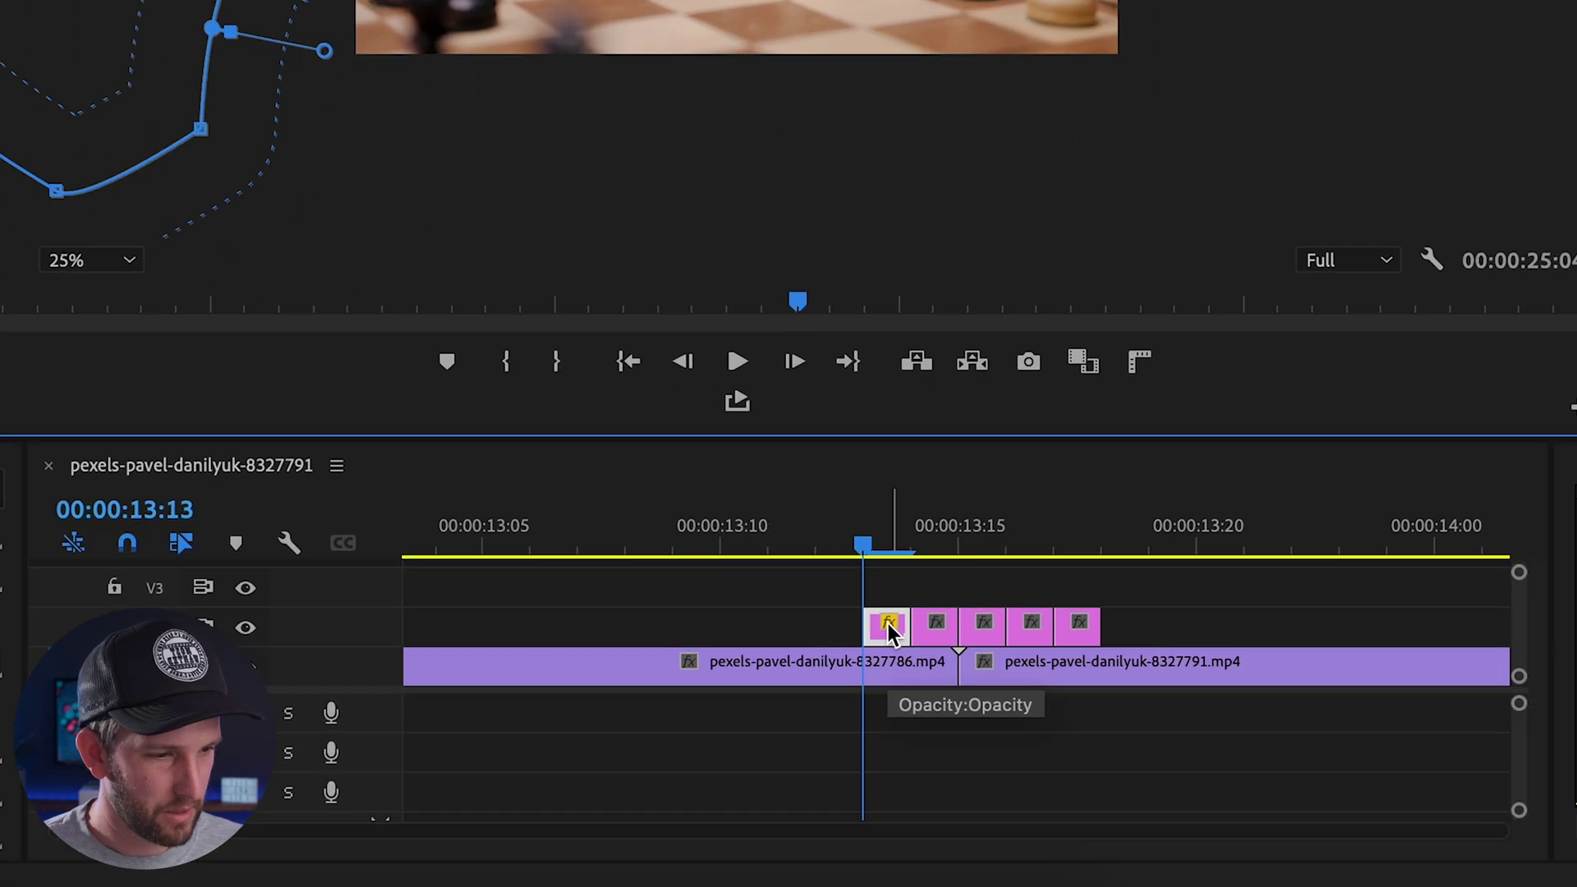
Change the matte's color from white to orange
{"action": "double_click", "coordinate": [1390, 855]}
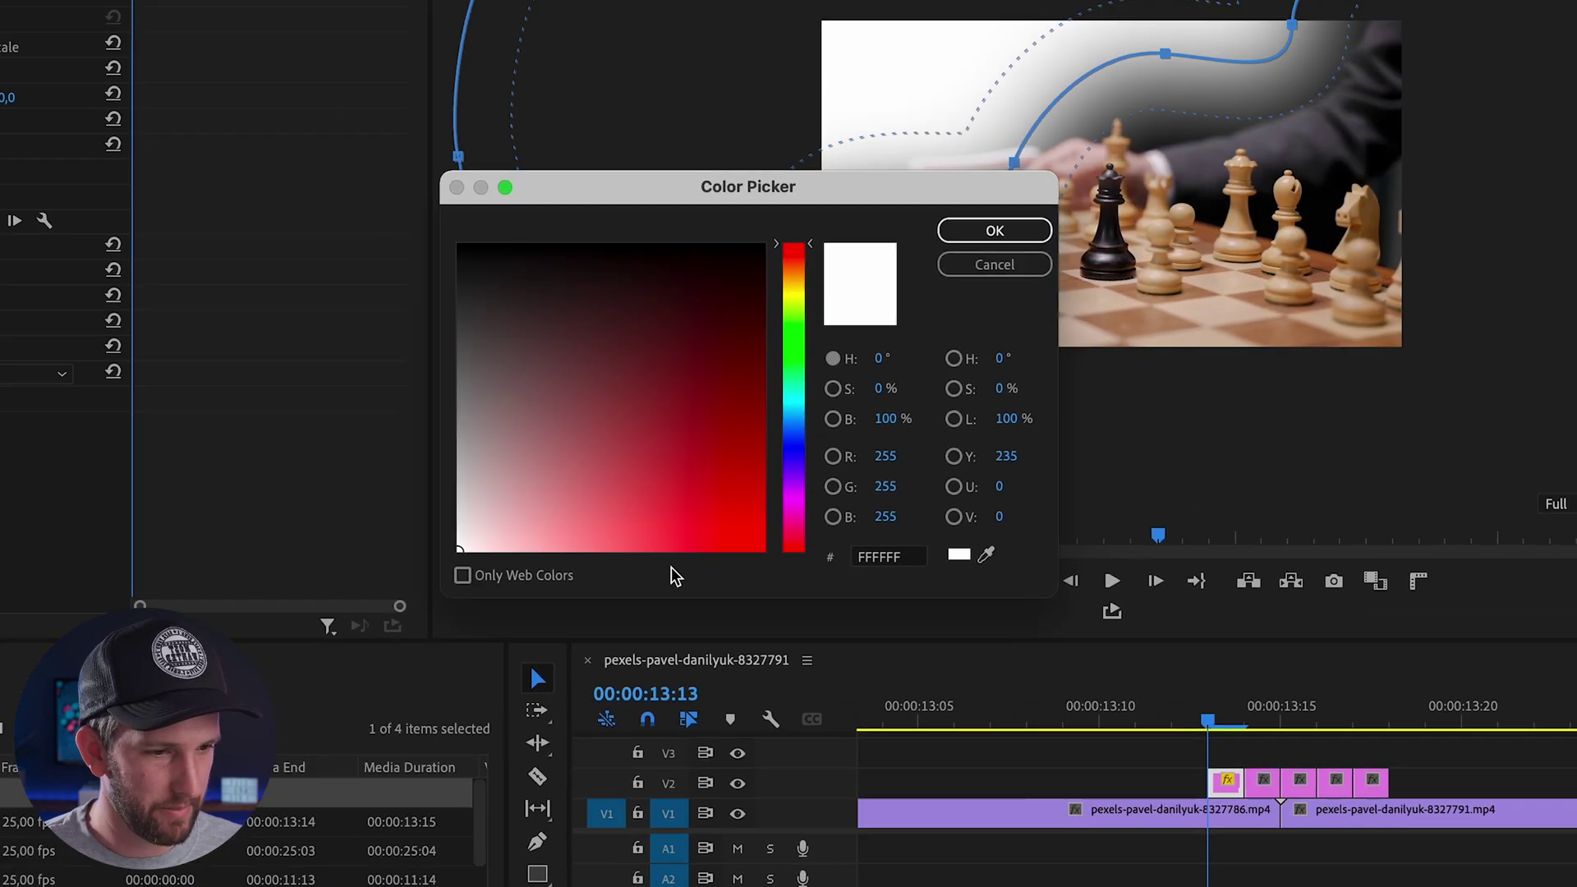
{"action": "left_click_drag", "start_coordinate": [929, 491], "coordinate": [931, 368]}
{"action": "left_click", "coordinate": [880, 391]}
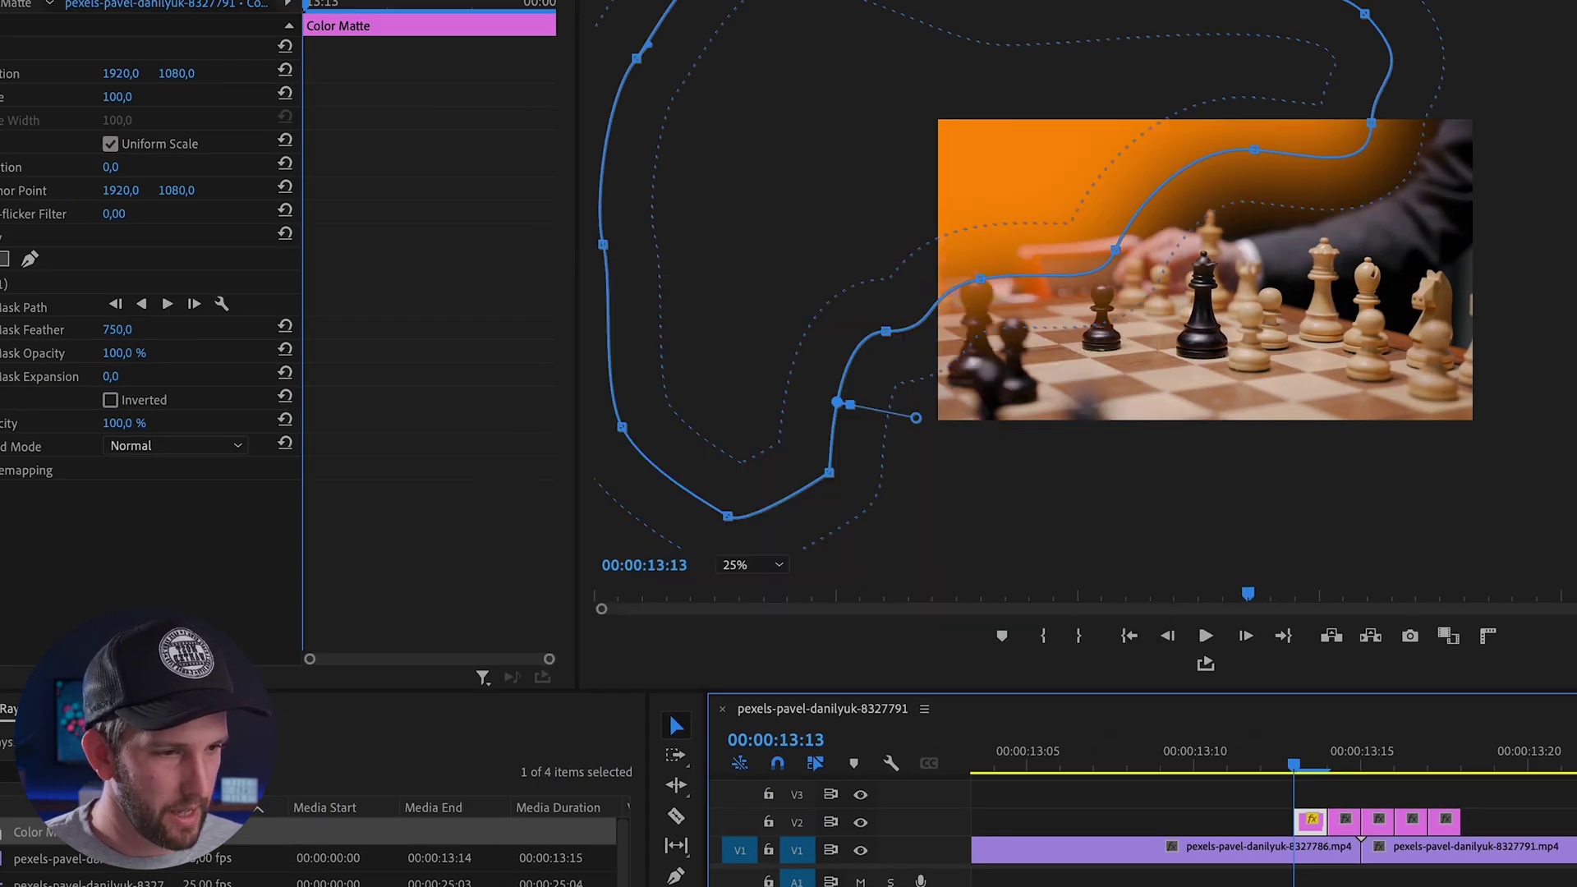
{"action": "left_click", "coordinate": [1262, 815]}
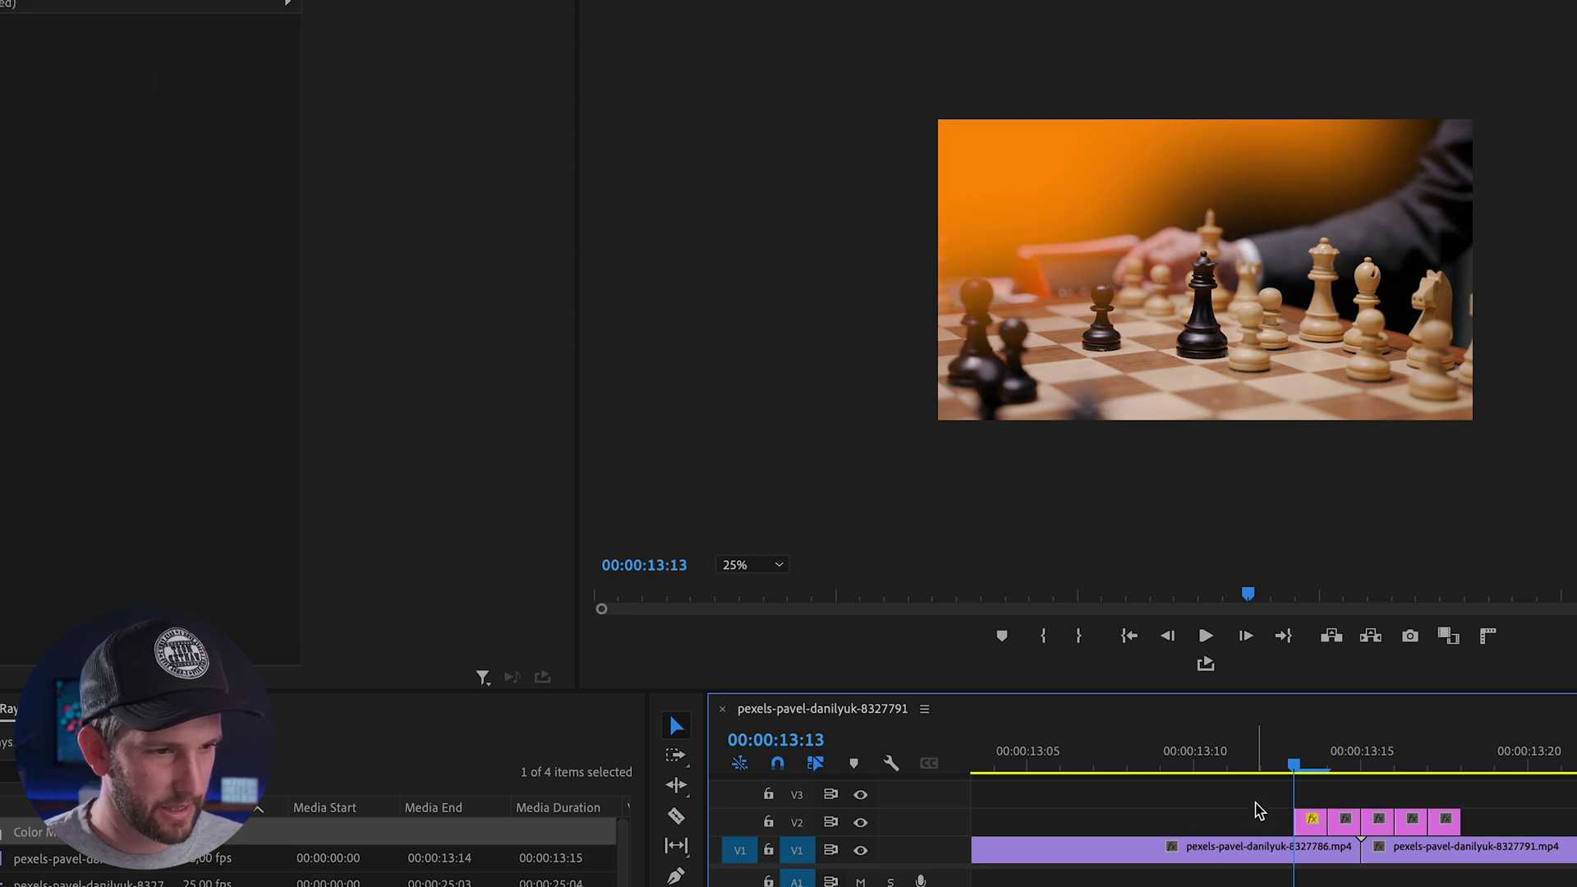
Set the blend mode of the first matte piece to Screen
{"action": "left_click", "coordinate": [1309, 819]}
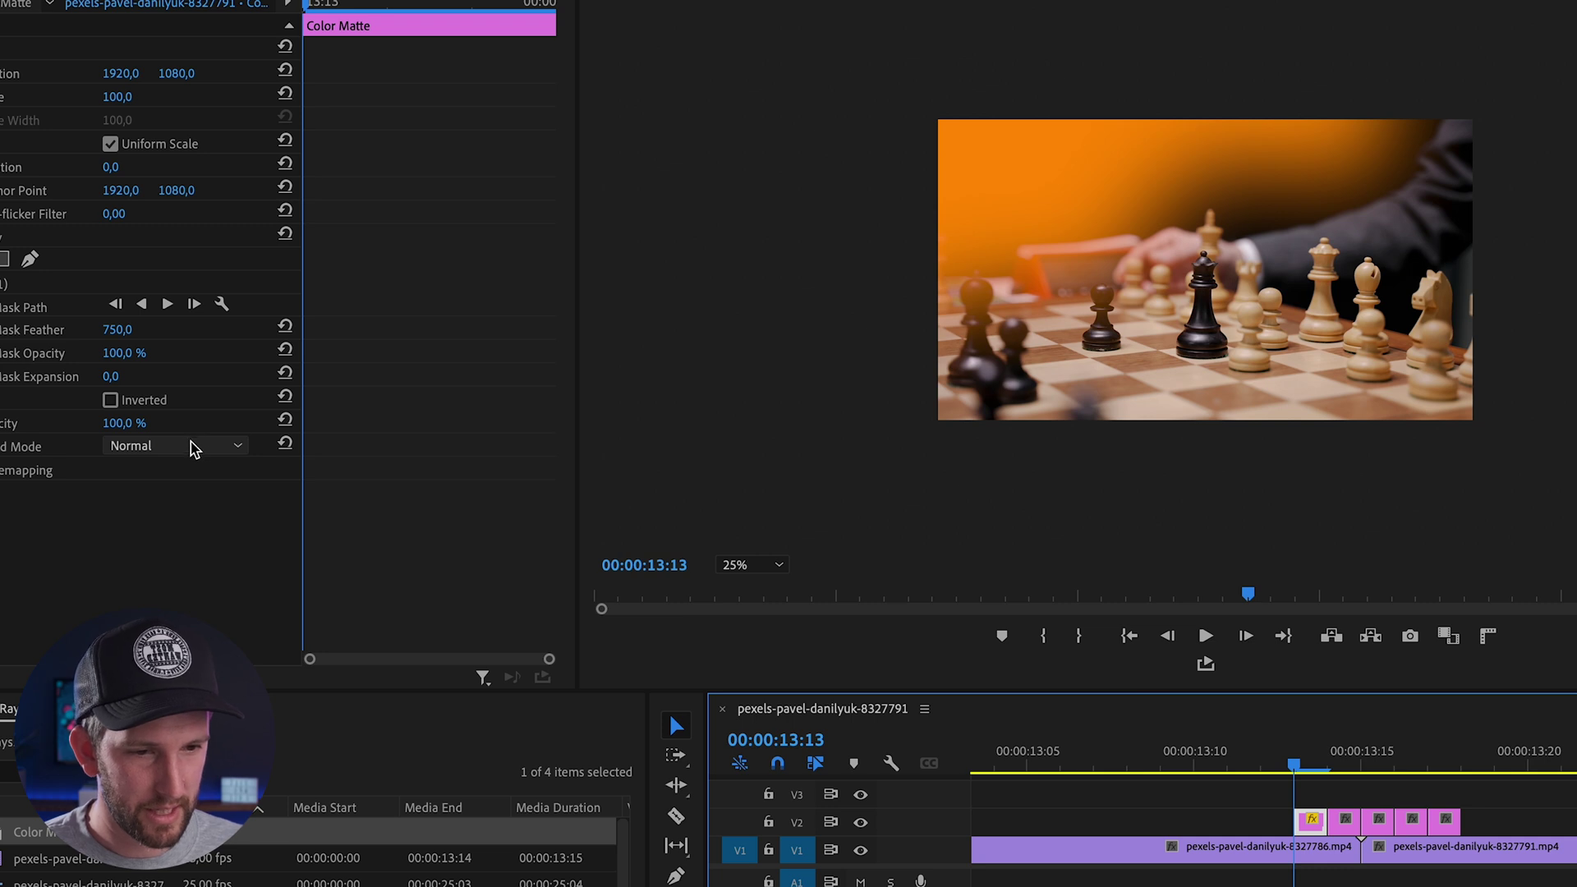
{"action": "left_click", "coordinate": [210, 447]}
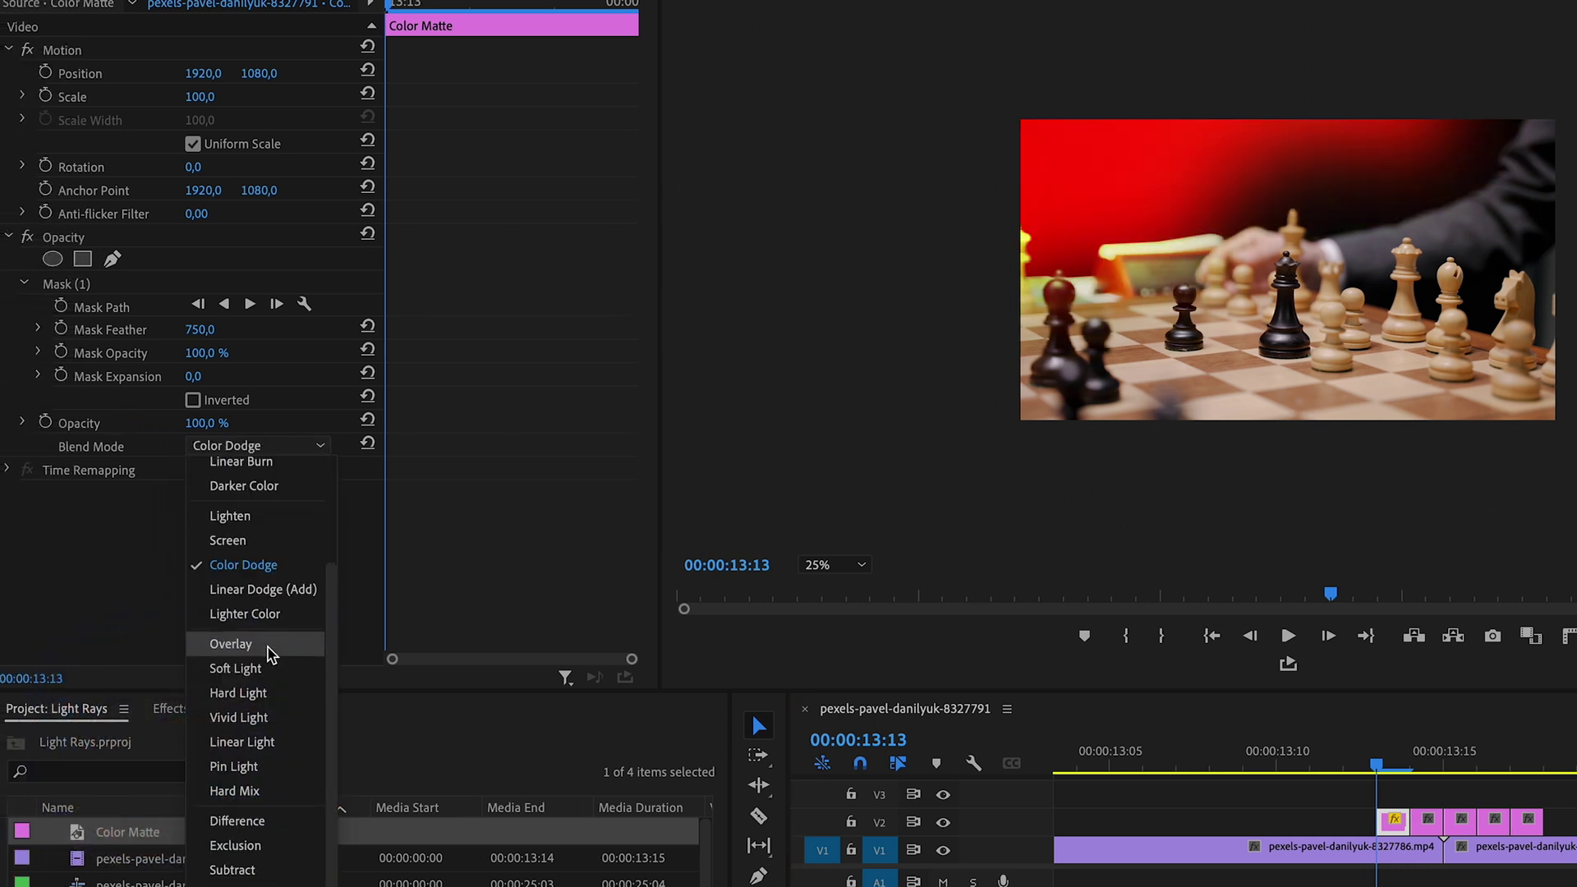
{"action": "left_click", "coordinate": [271, 539]}
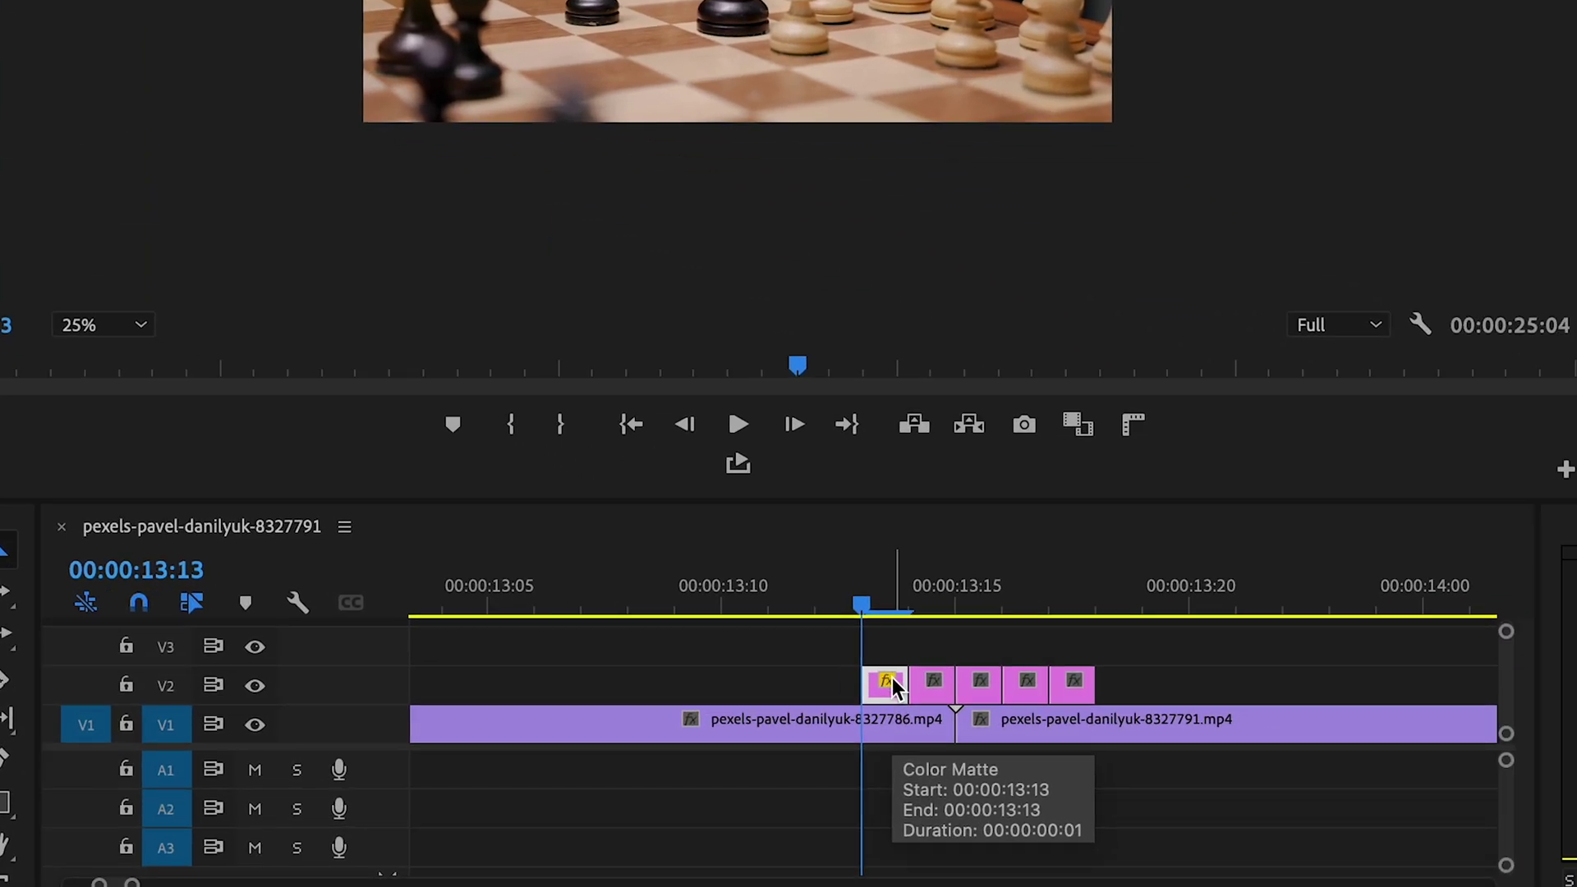
Duplicate the first matte piece onto V3 and set the copy's blend mode to Color Dodge
{"action": "left_click_drag", "start_coordinate": [893, 686], "coordinate": [887, 665]}
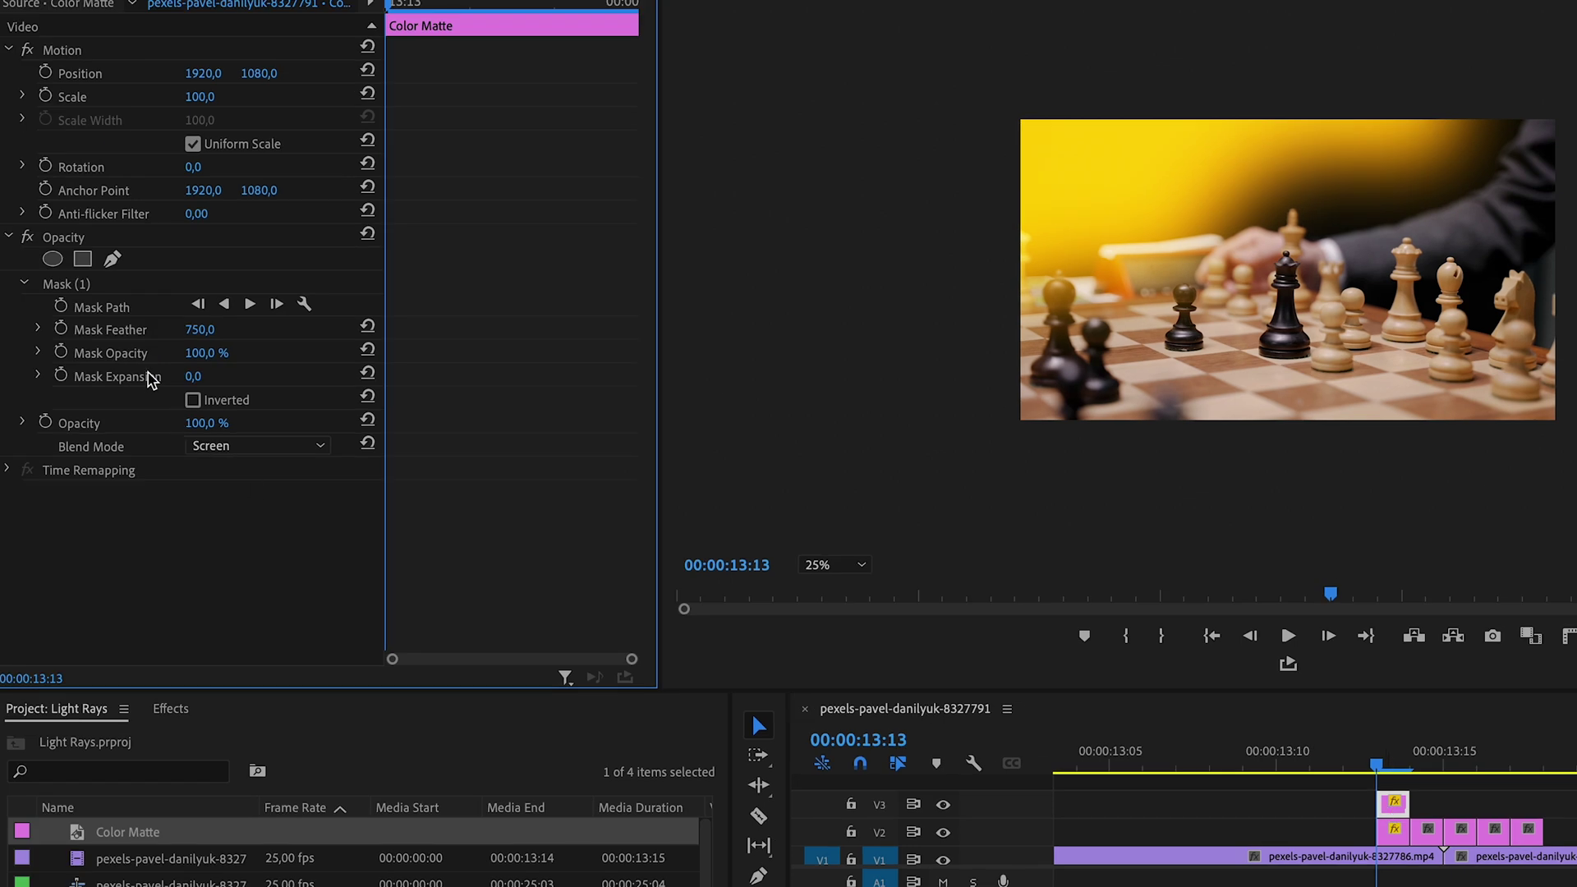
{"action": "left_click", "coordinate": [255, 445]}
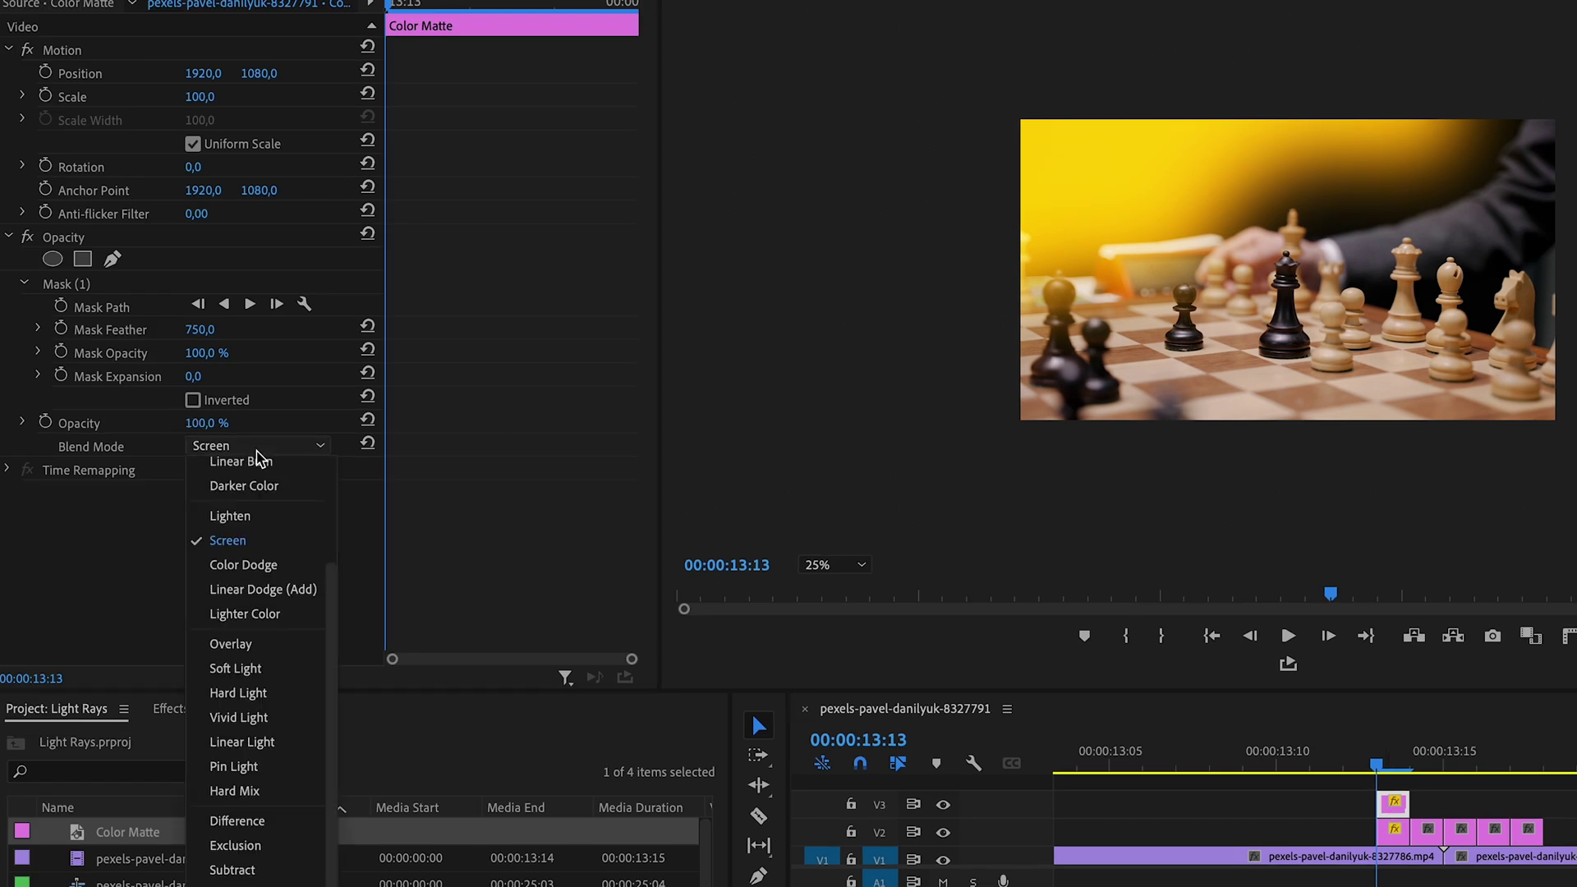
{"action": "left_click", "coordinate": [264, 565]}
Move the V3 matte's mask down and to the left so its glow covers only the frame's left edge
{"action": "left_click", "coordinate": [102, 307]}
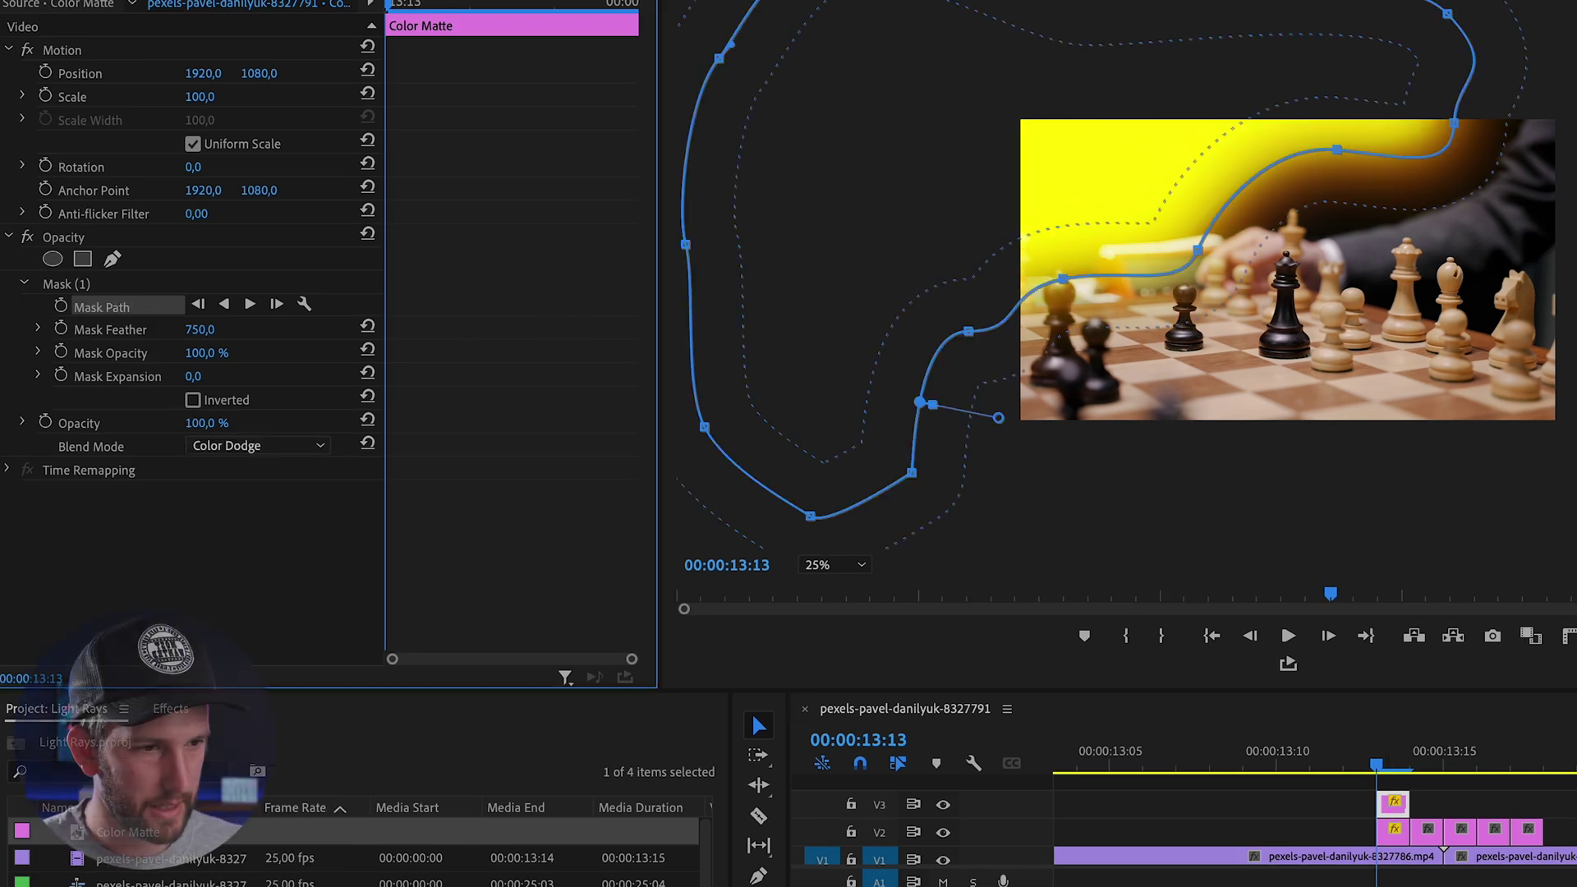
{"action": "left_click", "coordinate": [1071, 184]}
{"action": "left_click_drag", "start_coordinate": [1072, 185], "coordinate": [754, 333]}
{"action": "left_click", "coordinate": [1356, 812]}
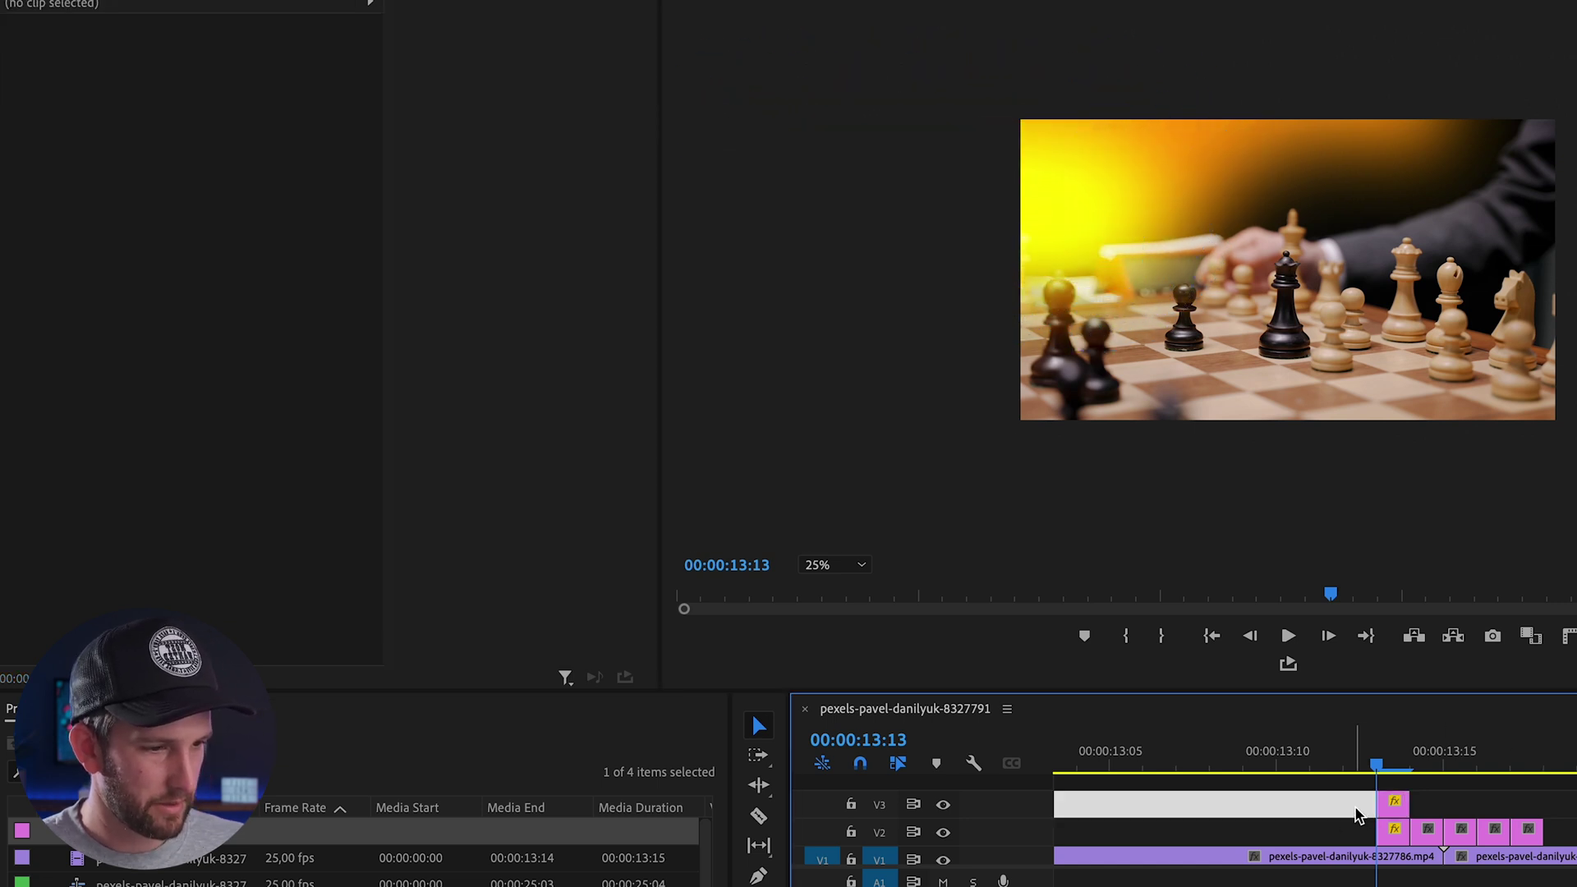
Toggle the V3 matte off and on to compare the glow with and without it
{"action": "left_click", "coordinate": [1394, 811]}
{"action": "left_click", "coordinate": [1394, 807]}
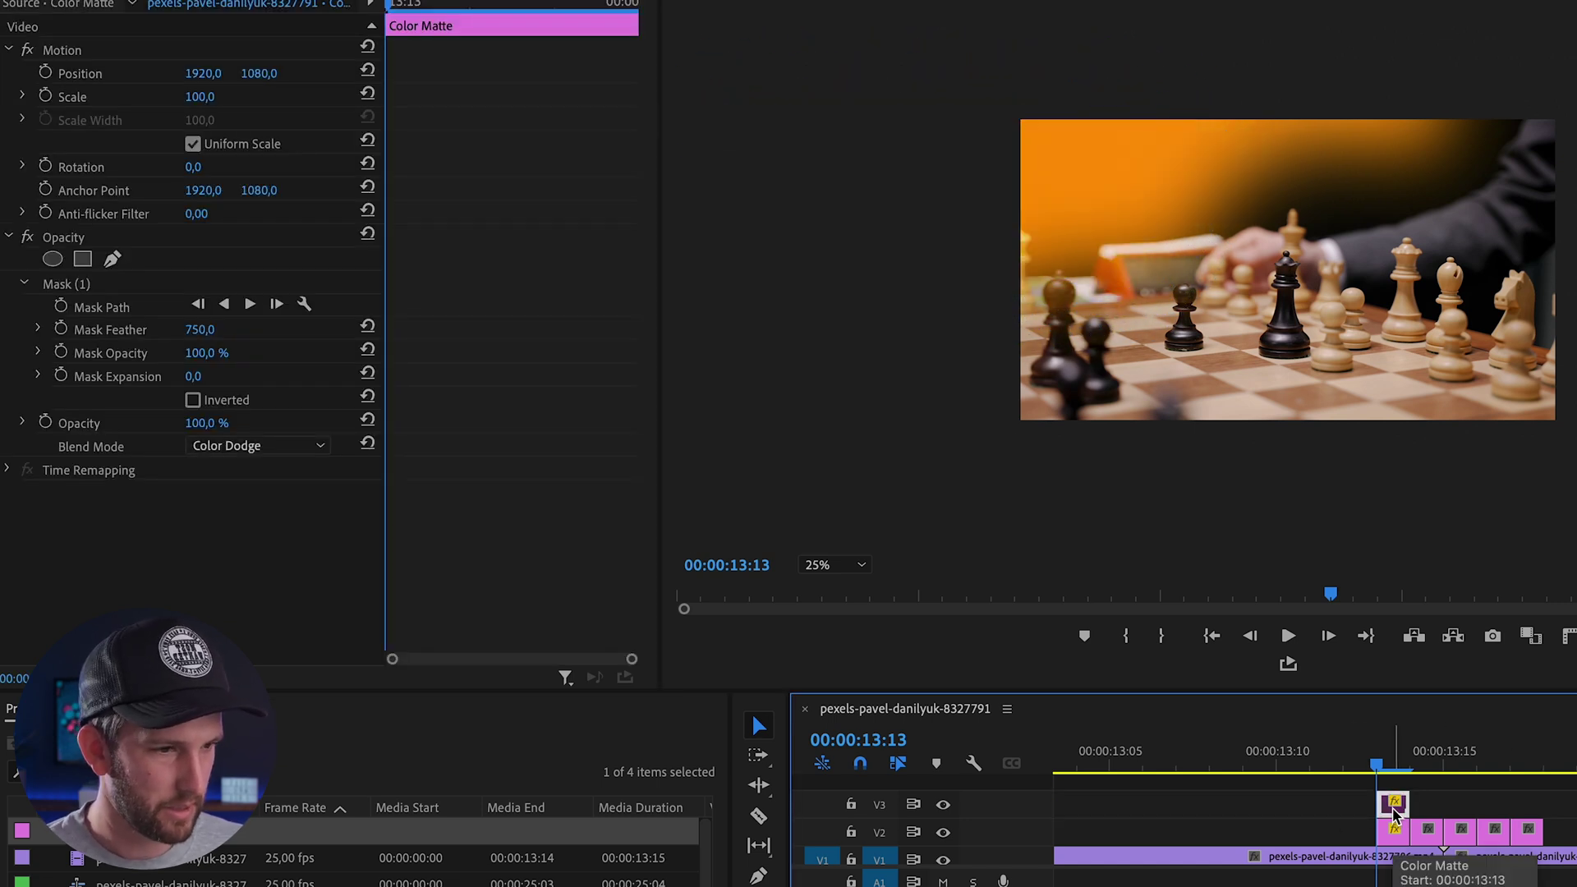
{"action": "left_click", "coordinate": [1404, 764]}
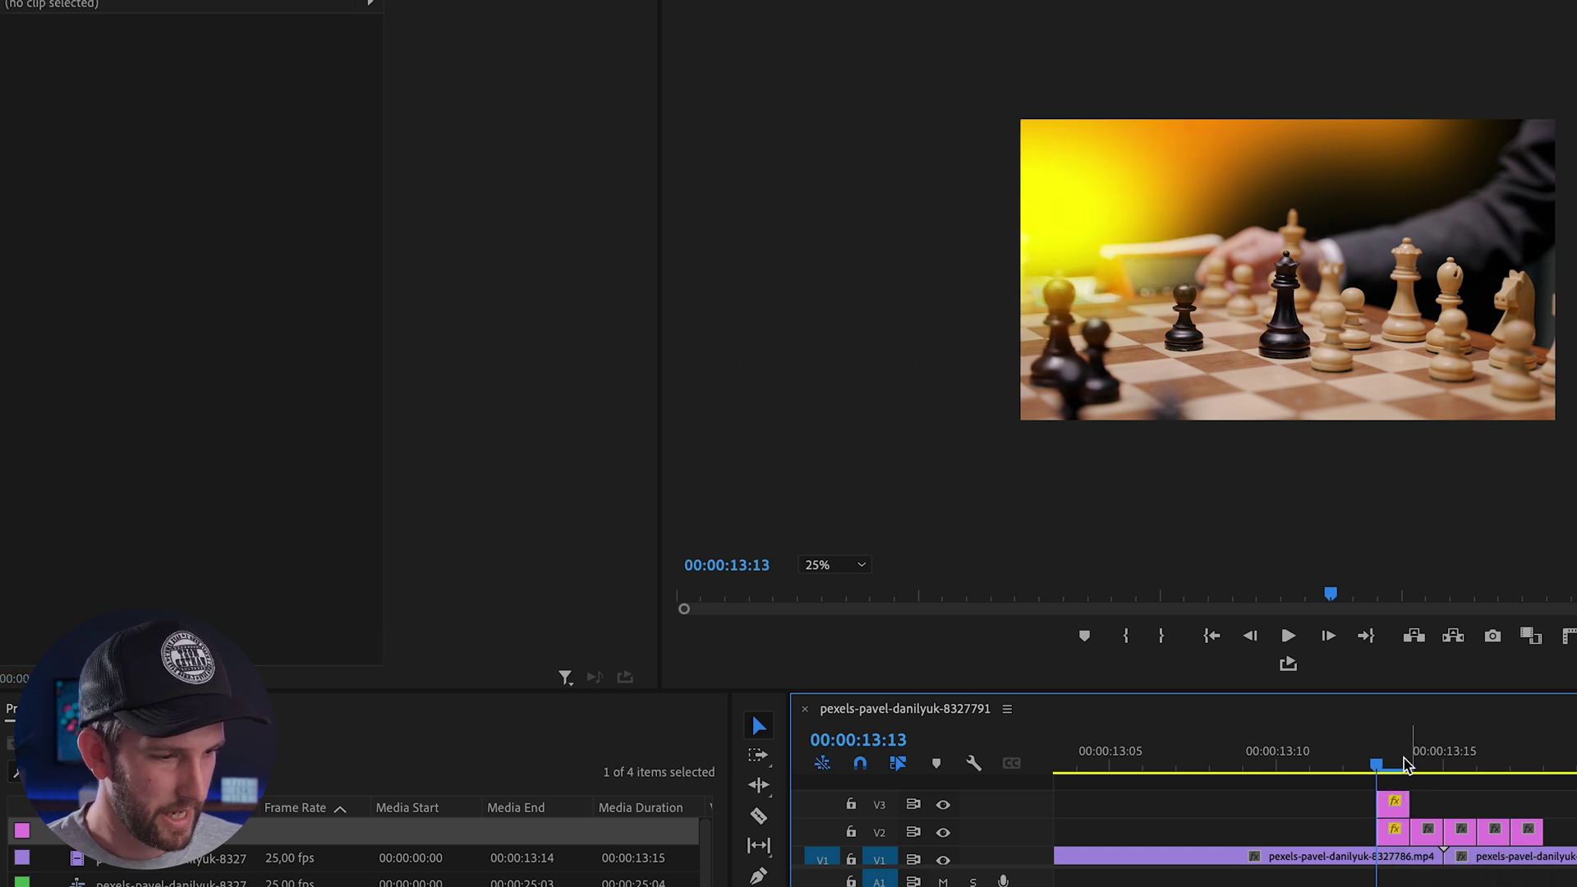
Copy the mask from the first V2 matte piece onto the opacity of the second matte piece
{"action": "left_click", "coordinate": [1428, 831]}
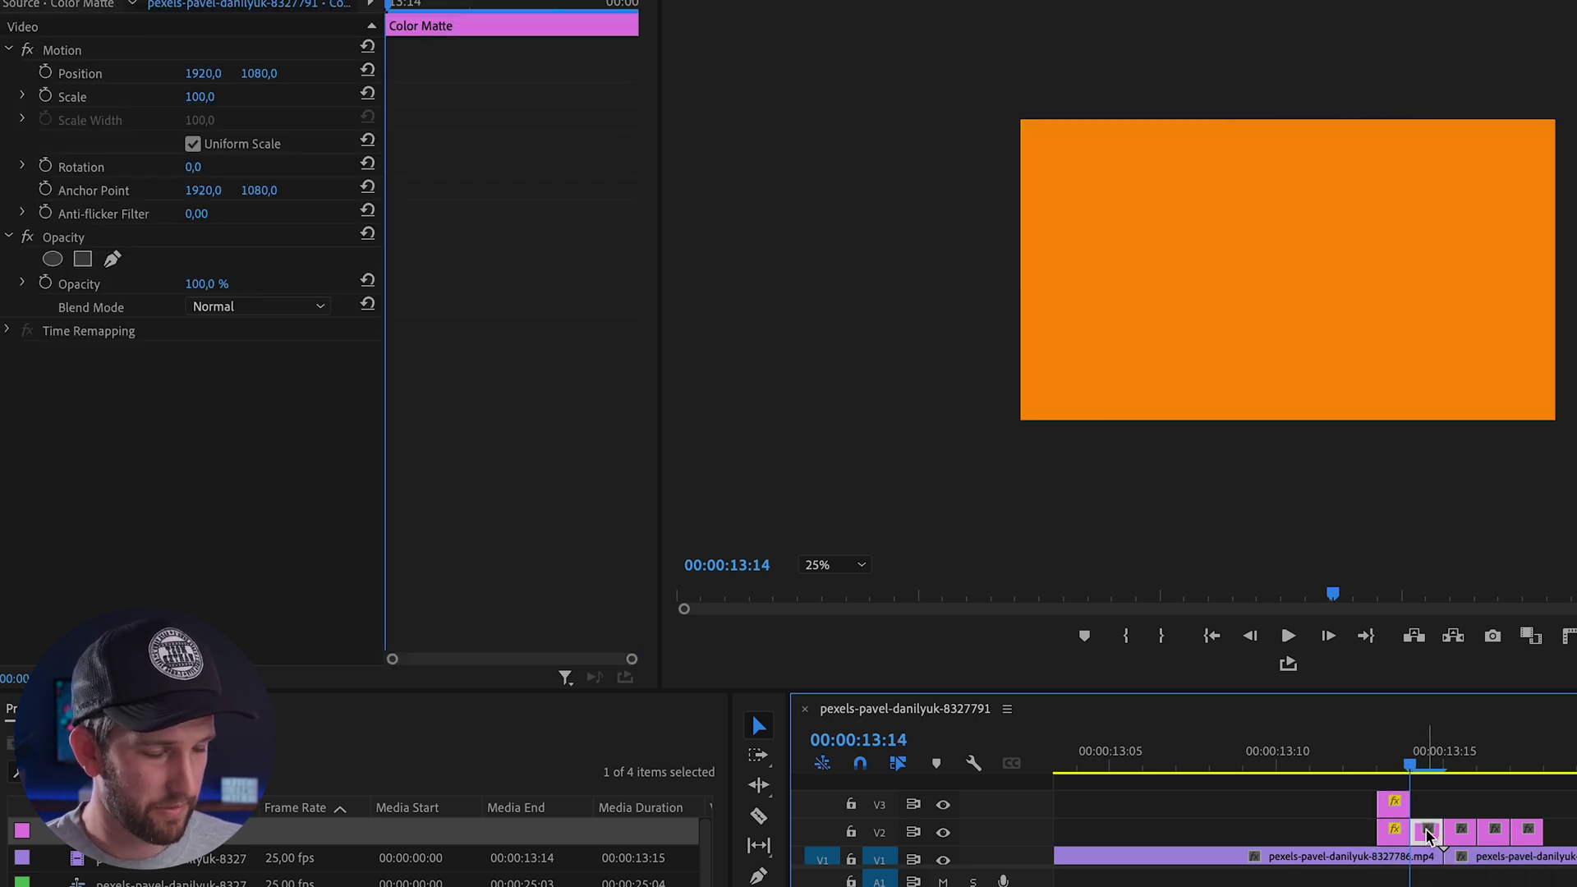
{"action": "left_click", "coordinate": [1396, 832]}
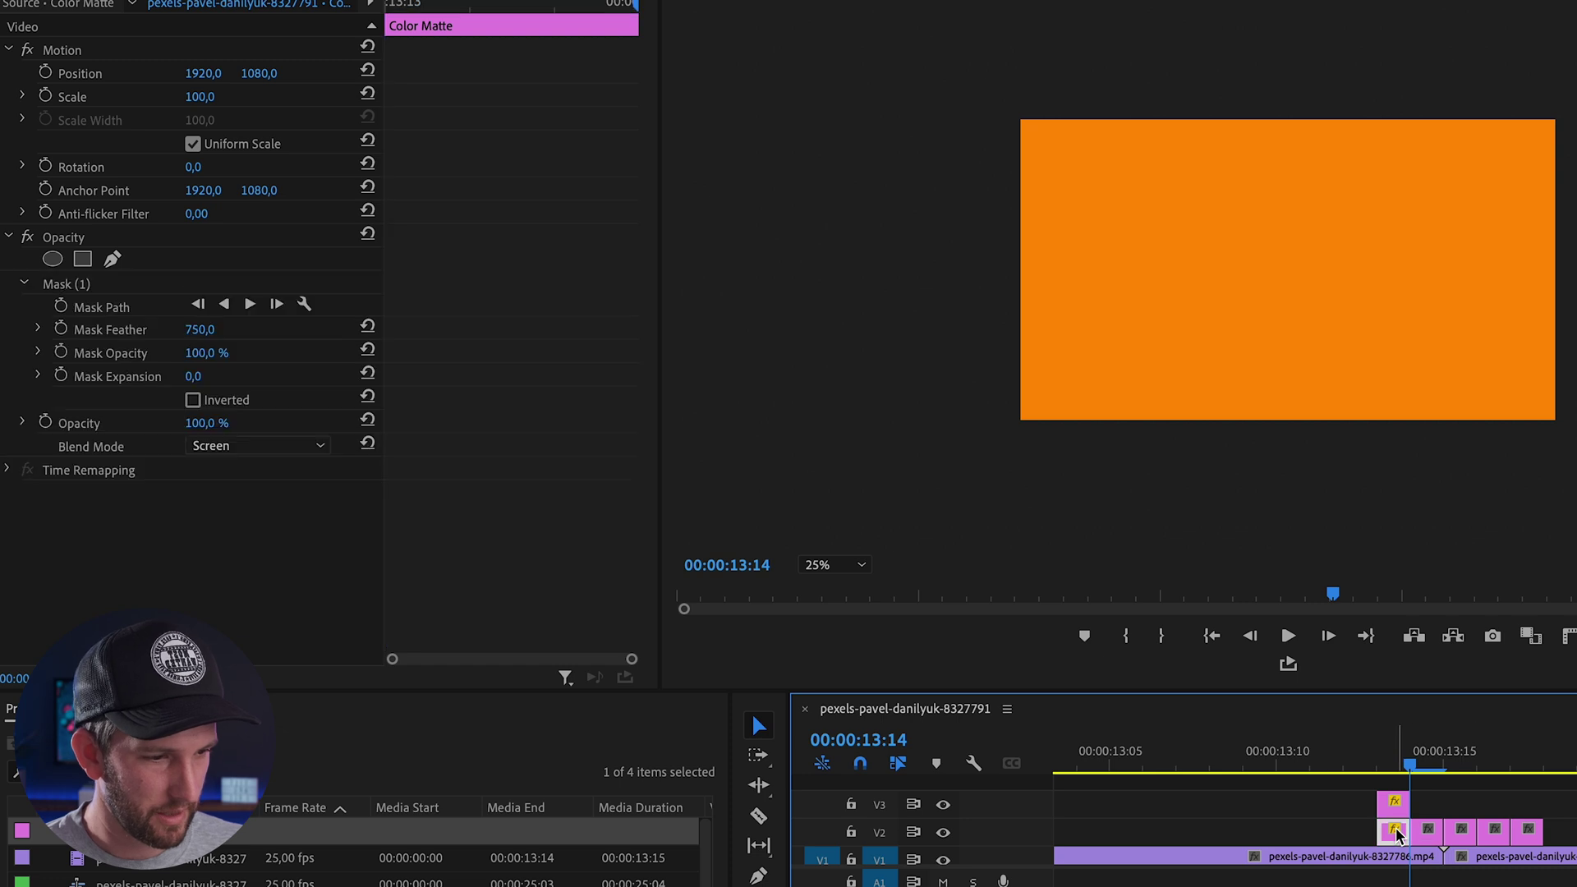
{"action": "left_click", "coordinate": [131, 308]}
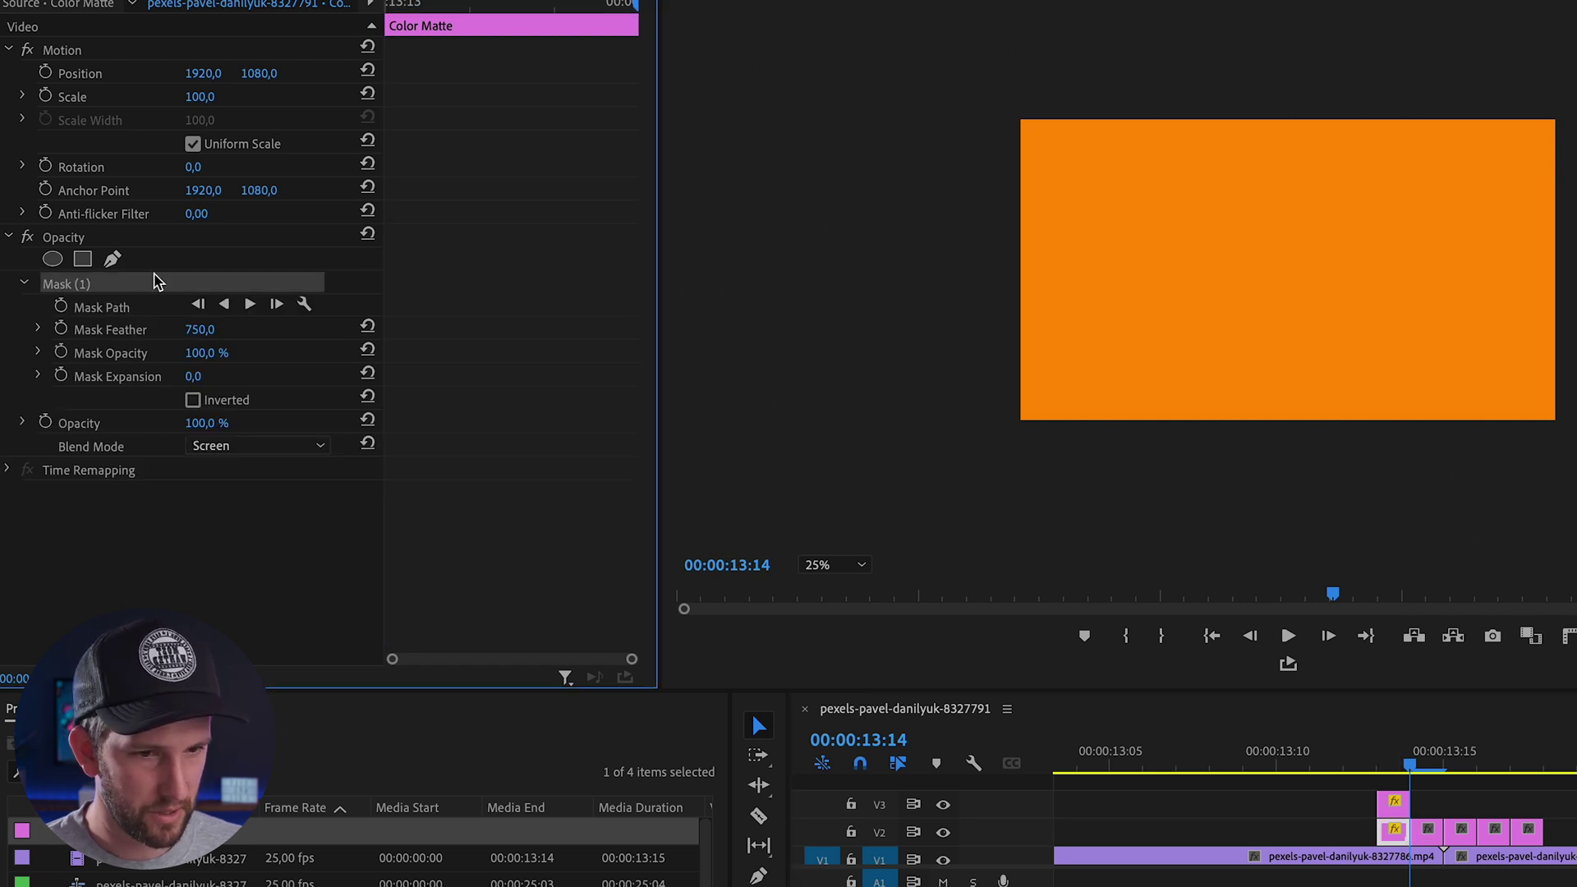
{"action": "left_click", "coordinate": [1428, 832]}
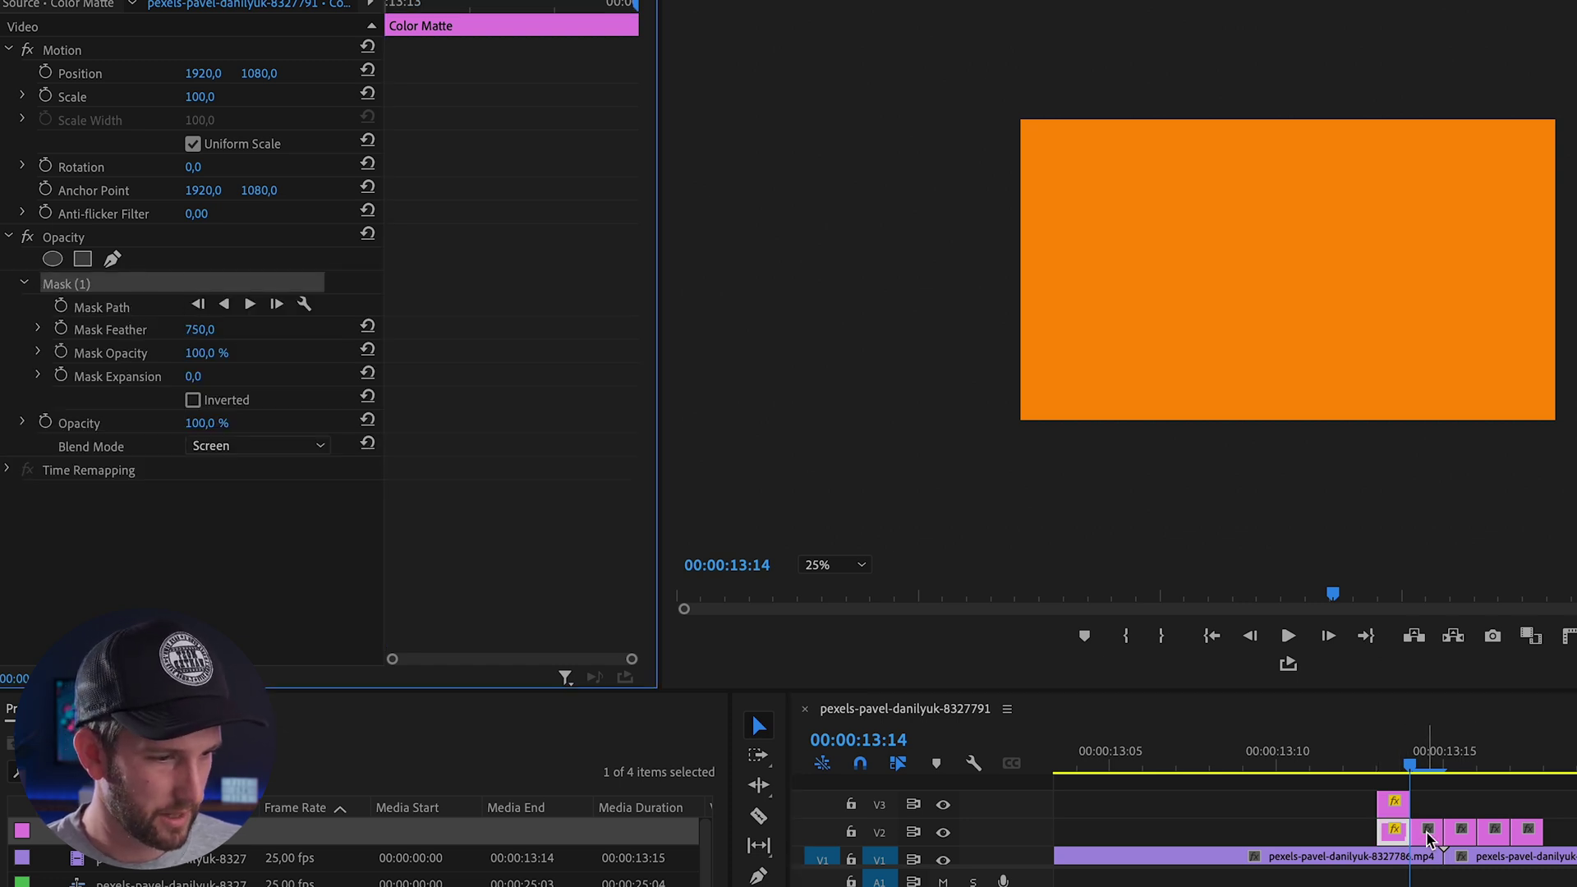
{"action": "left_click", "coordinate": [77, 236]}
{"action": "key", "text": "ctrl+v"}
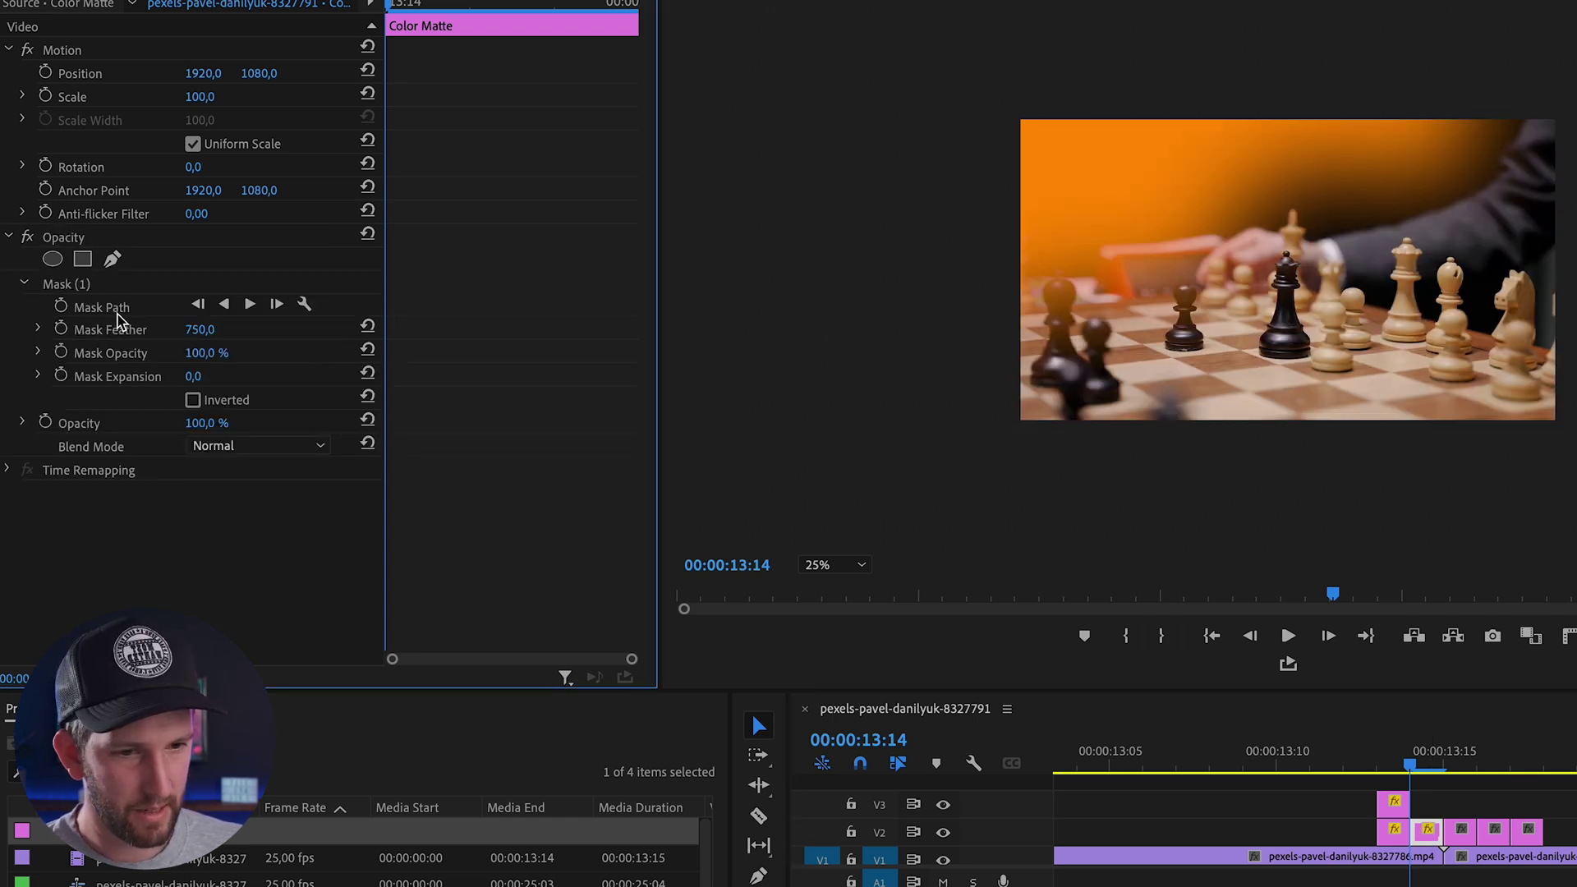
Move the second matte's mask across to the right side of the frame and set its blend mode to Screen
{"action": "left_click", "coordinate": [121, 314]}
{"action": "left_click_drag", "start_coordinate": [1046, 213], "coordinate": [1567, 293]}
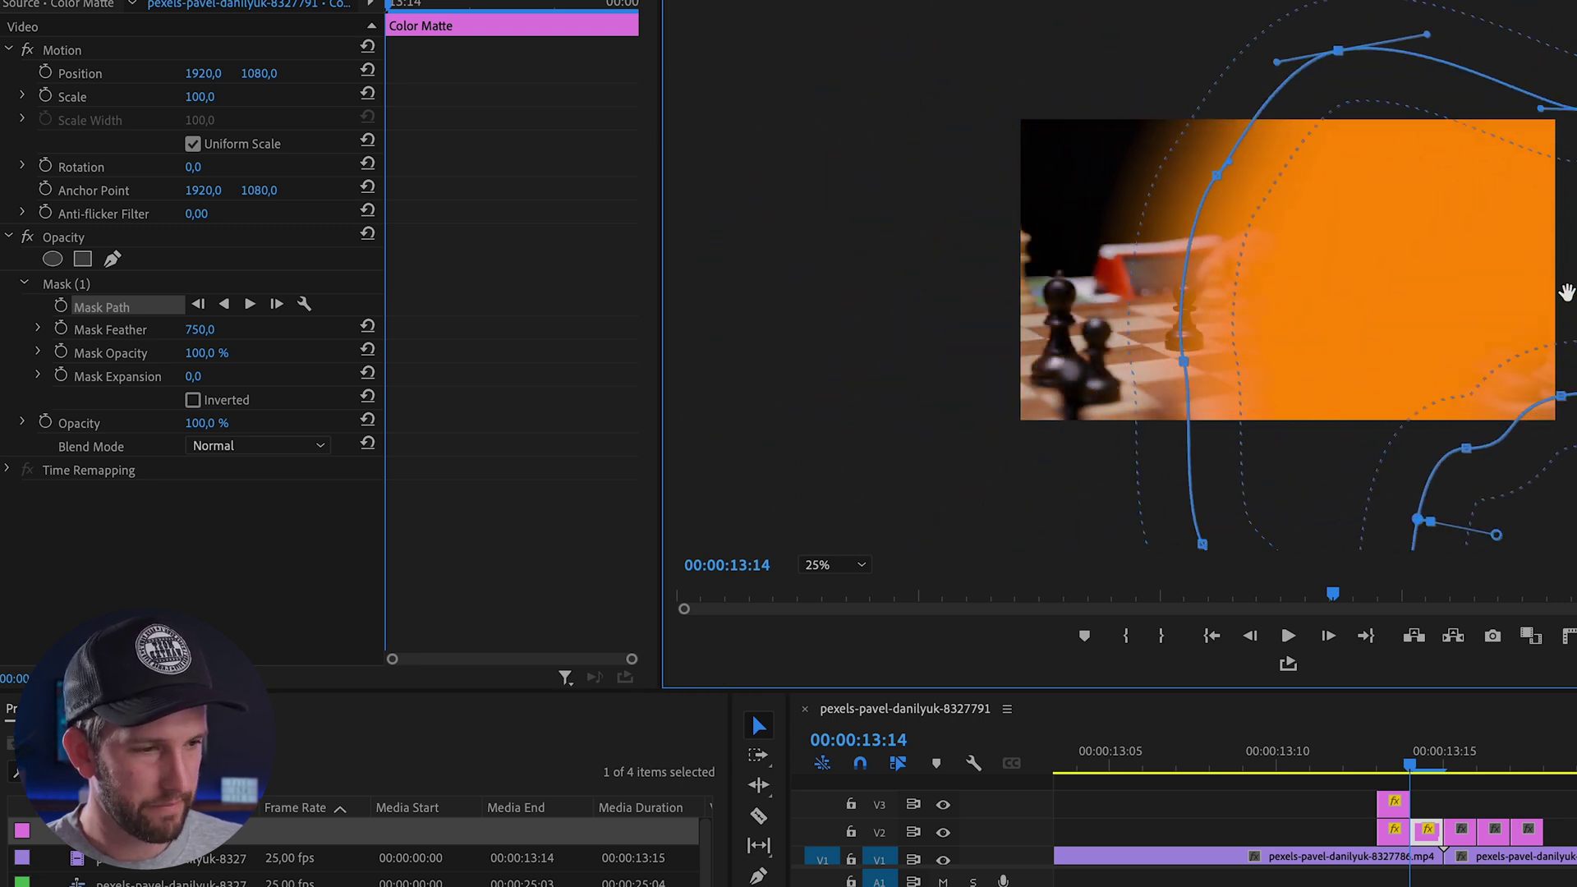
{"action": "left_click", "coordinate": [303, 449]}
{"action": "left_click", "coordinate": [299, 649]}
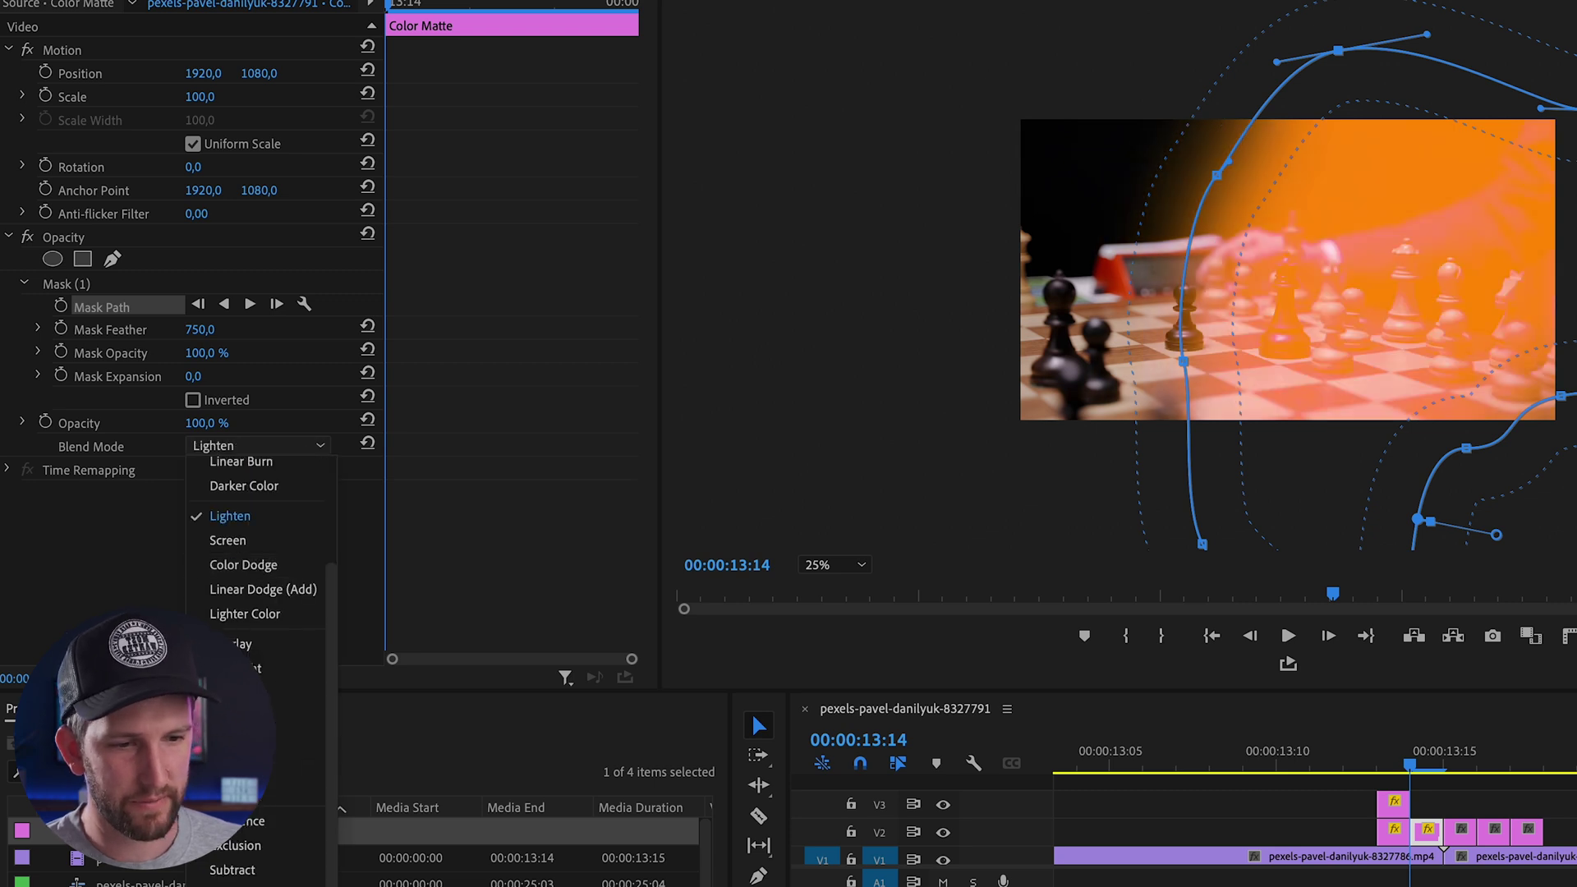
{"action": "left_click", "coordinate": [243, 544]}
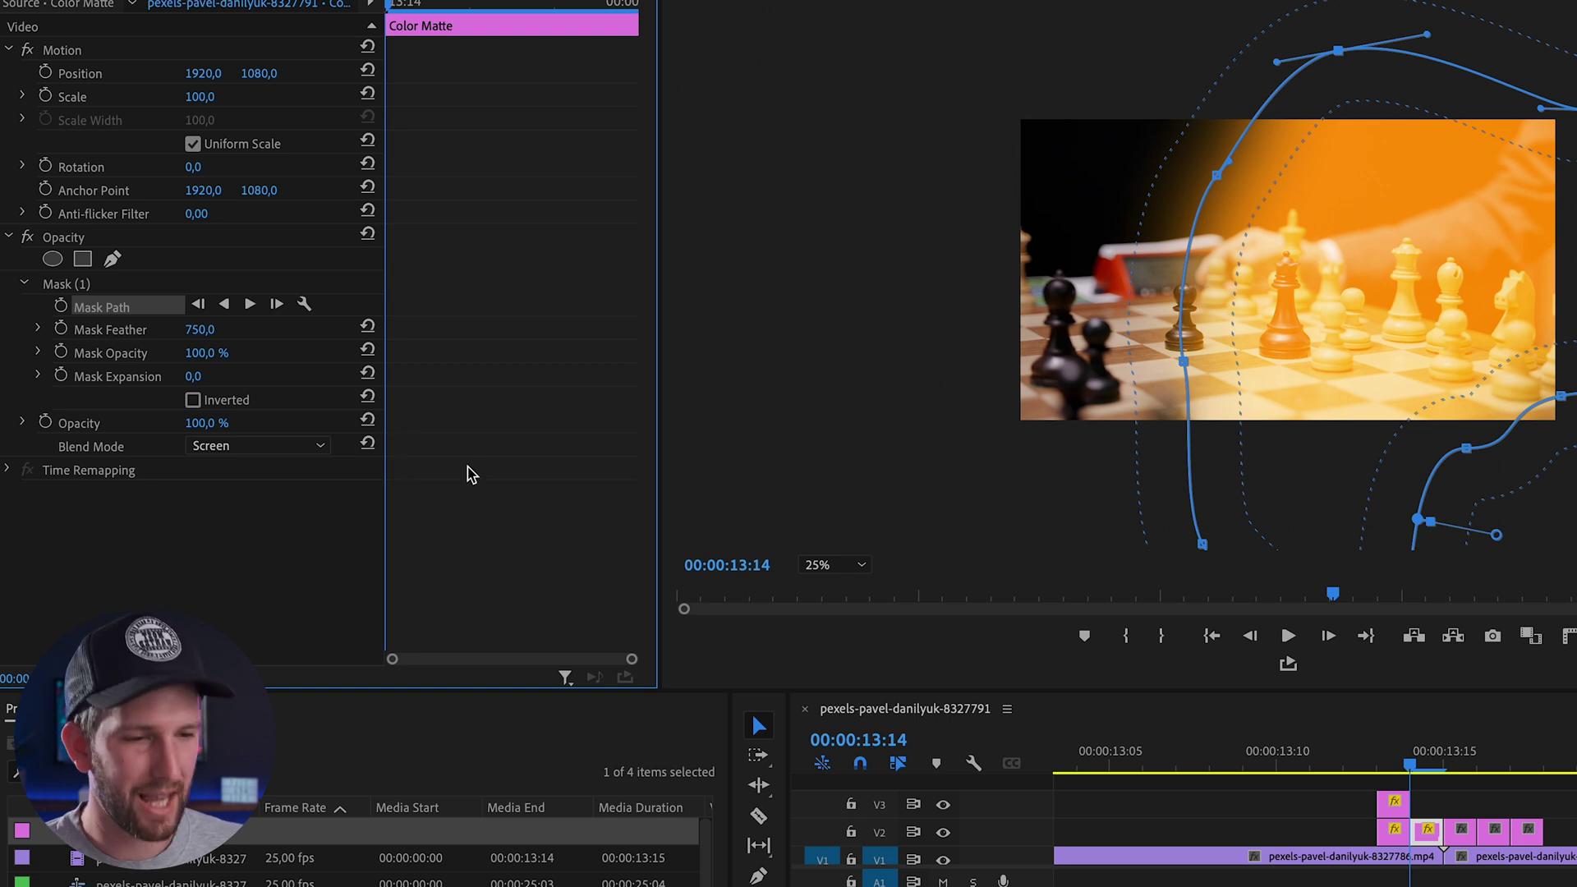
Try the Linear Dodge (Add) blend mode on the second matte and return it to Screen
{"action": "left_click", "coordinate": [263, 448]}
{"action": "left_click", "coordinate": [264, 558]}
{"action": "key", "text": "Down"}
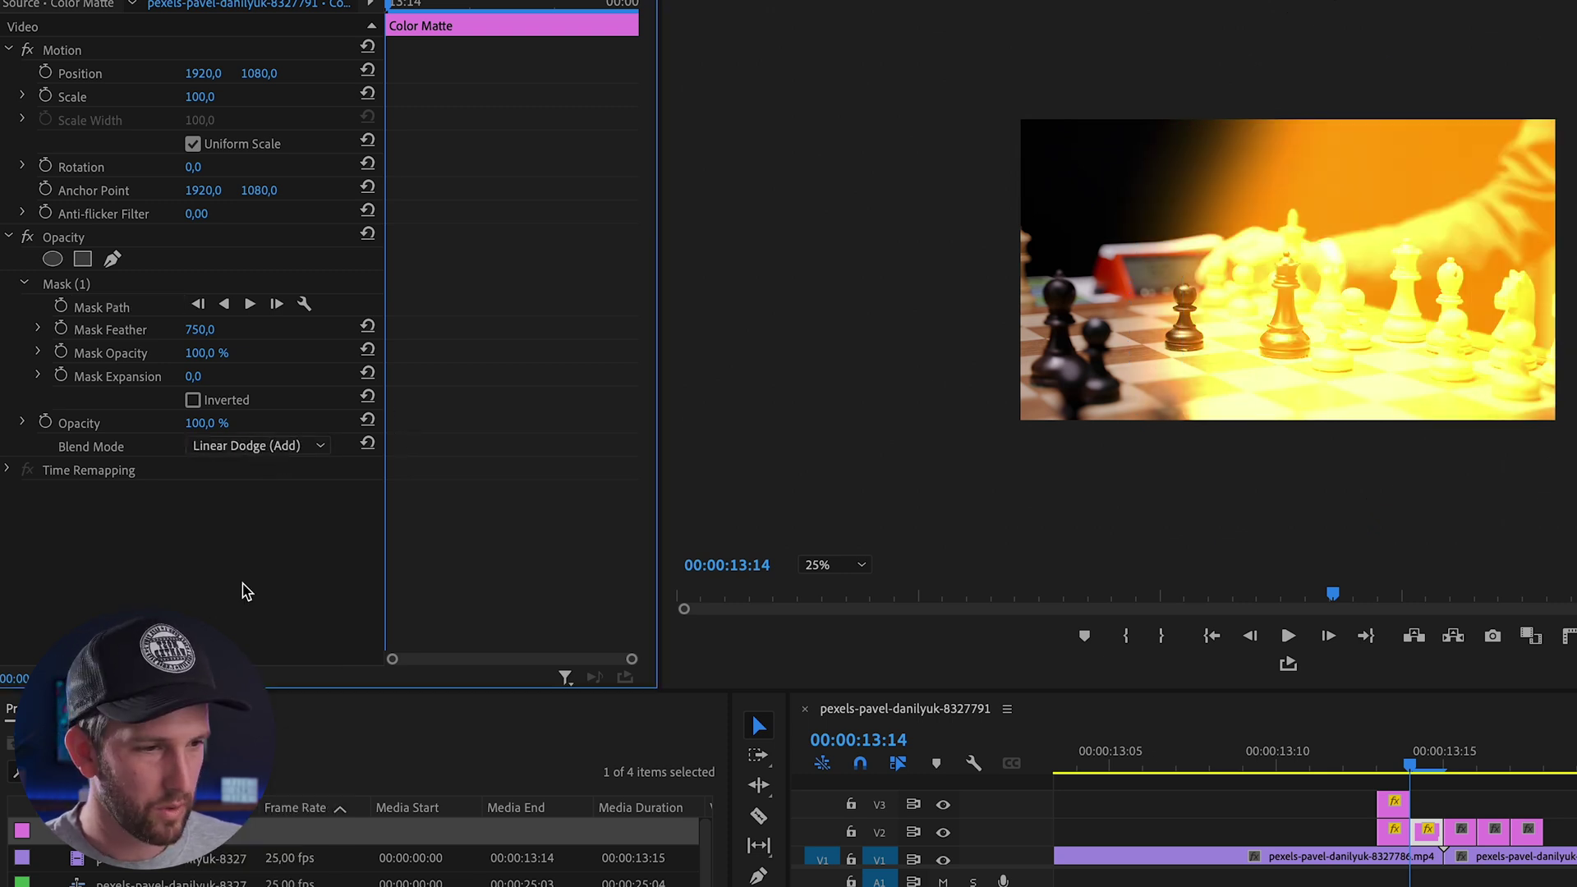
{"action": "left_click", "coordinate": [273, 448]}
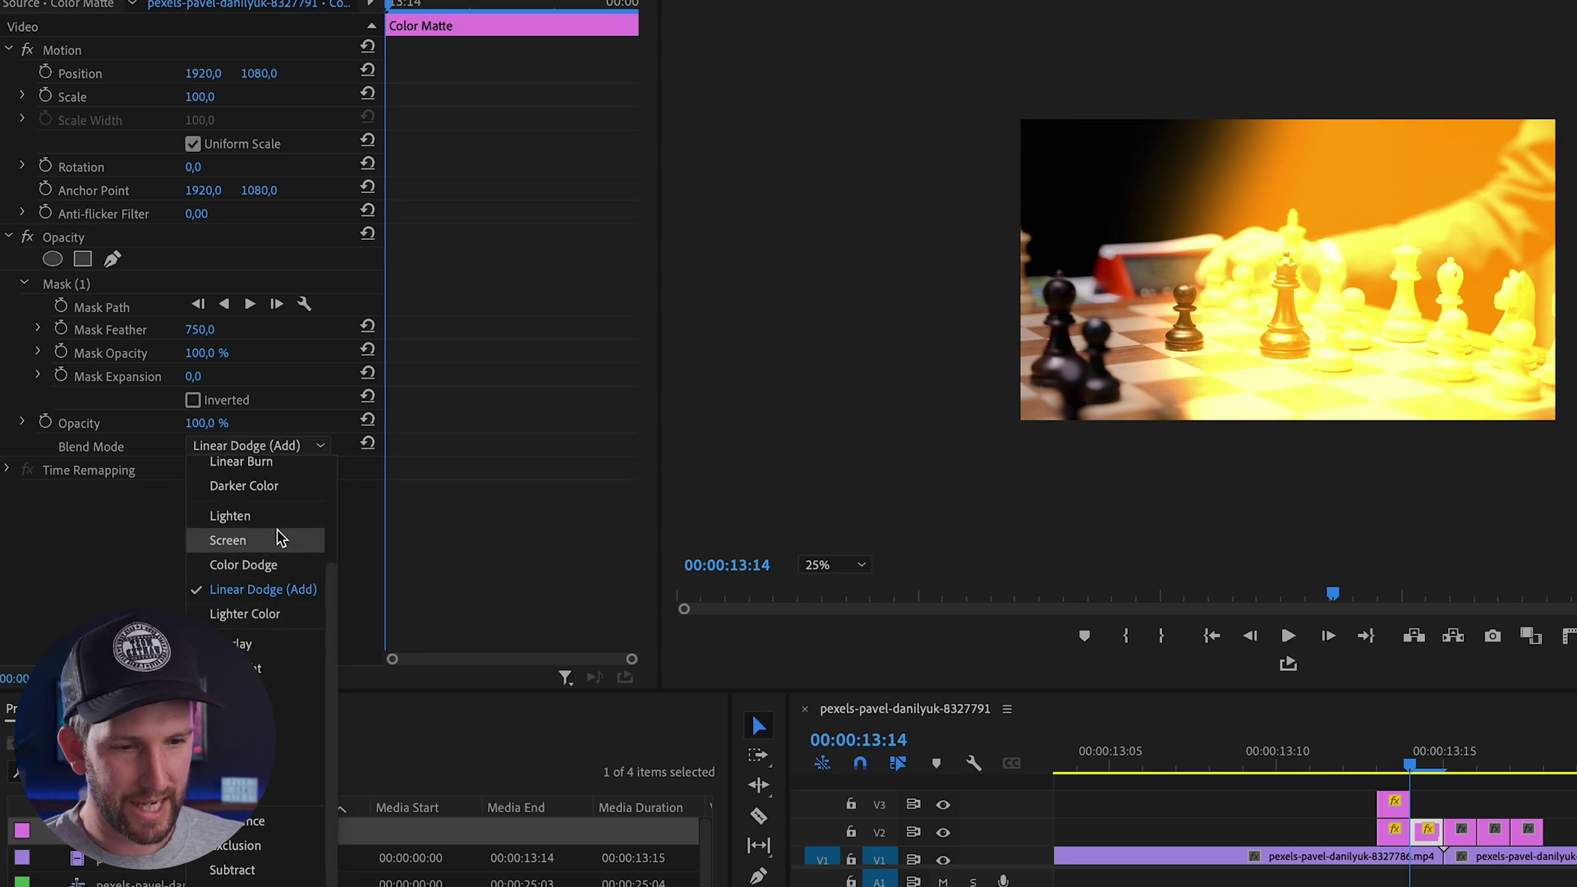
{"action": "left_click", "coordinate": [279, 539]}
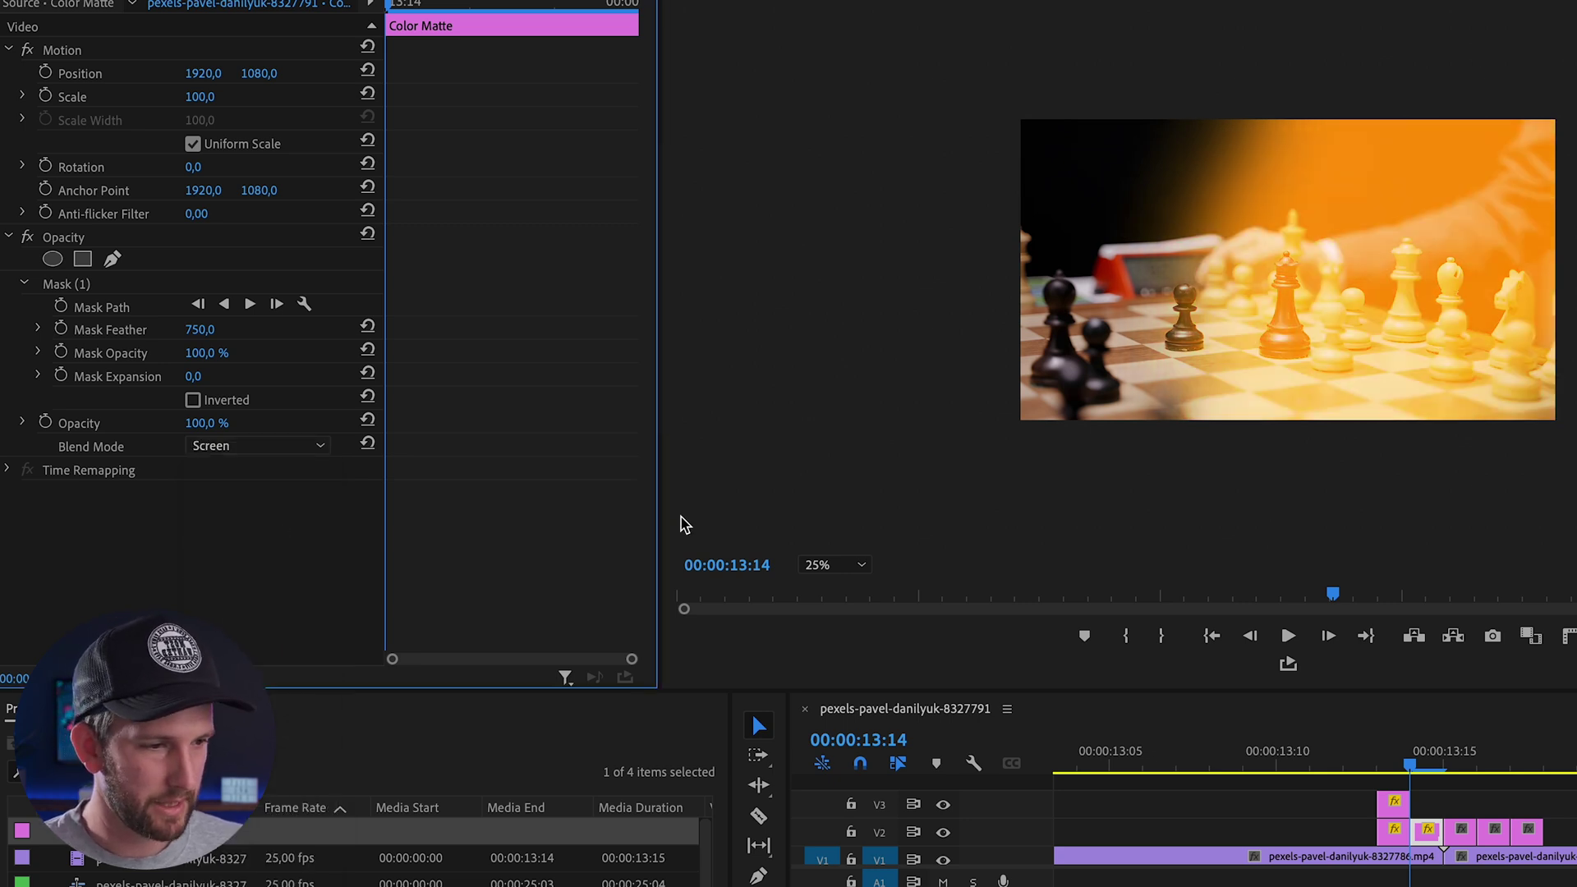
Paste the copied mask onto the opacity of the third V2 matte piece at 00:00:13:15
{"action": "left_click_drag", "start_coordinate": [1396, 751], "coordinate": [1448, 750]}
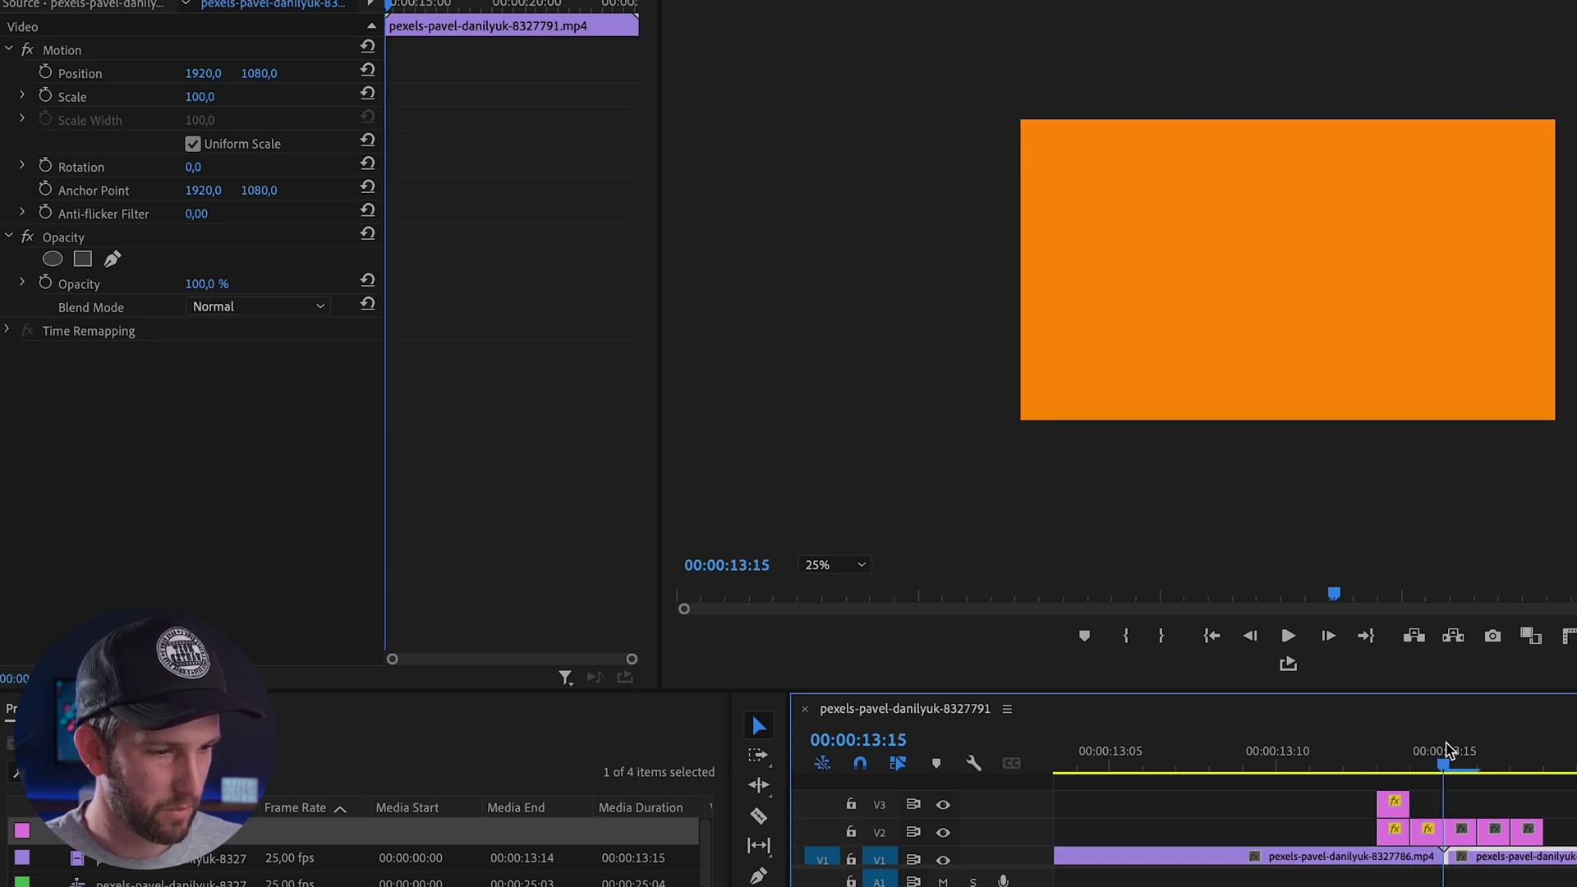
{"action": "left_click", "coordinate": [1461, 831]}
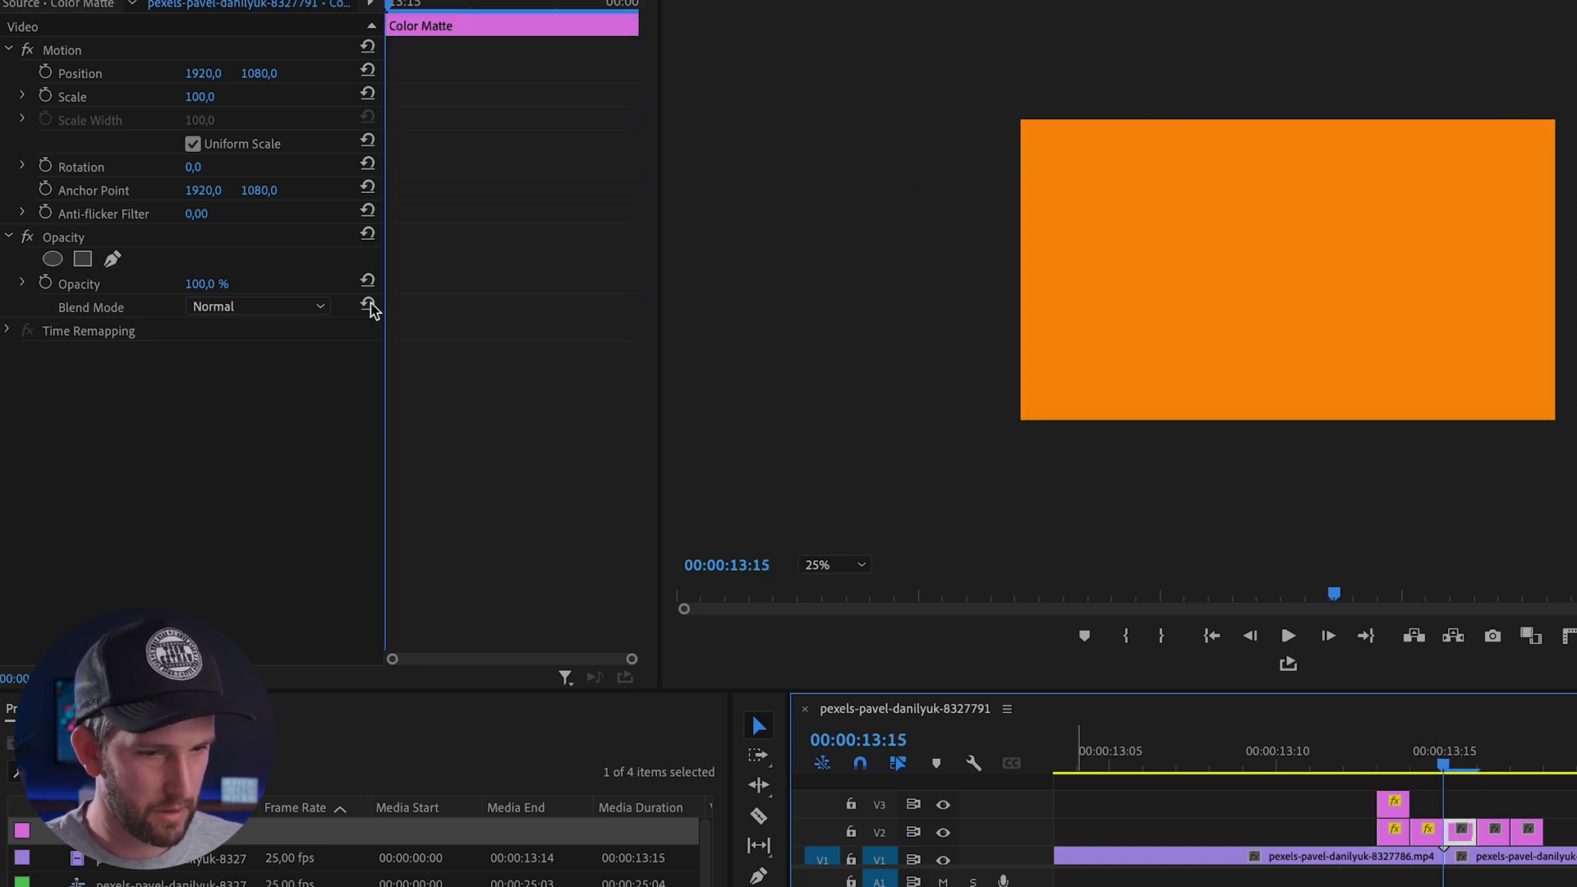
{"action": "left_click", "coordinate": [89, 240]}
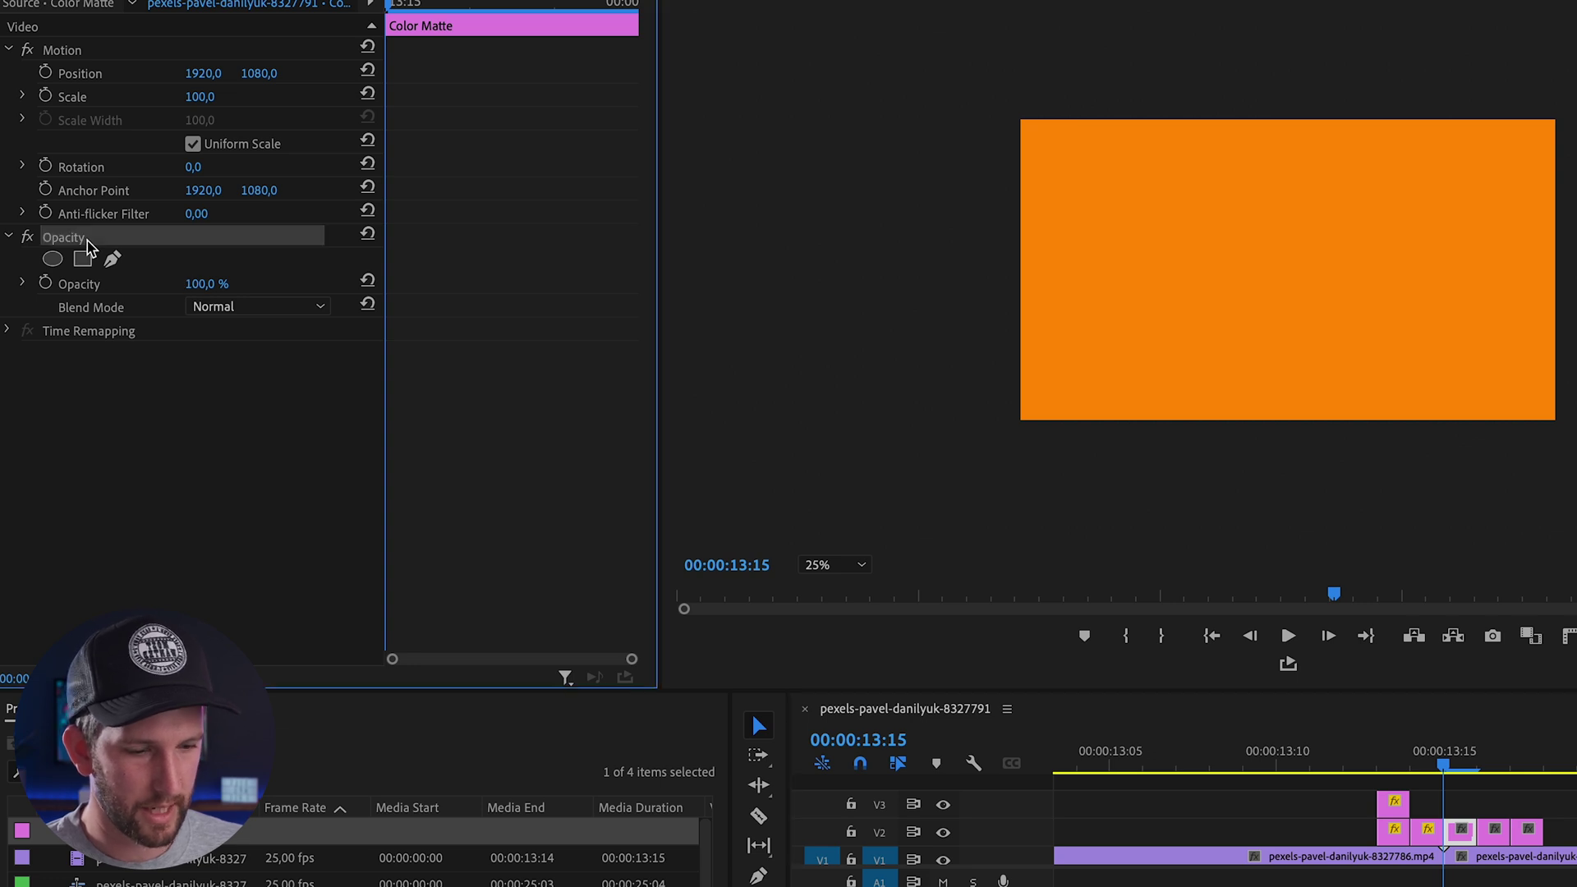
{"action": "key", "text": "ctrl+v"}
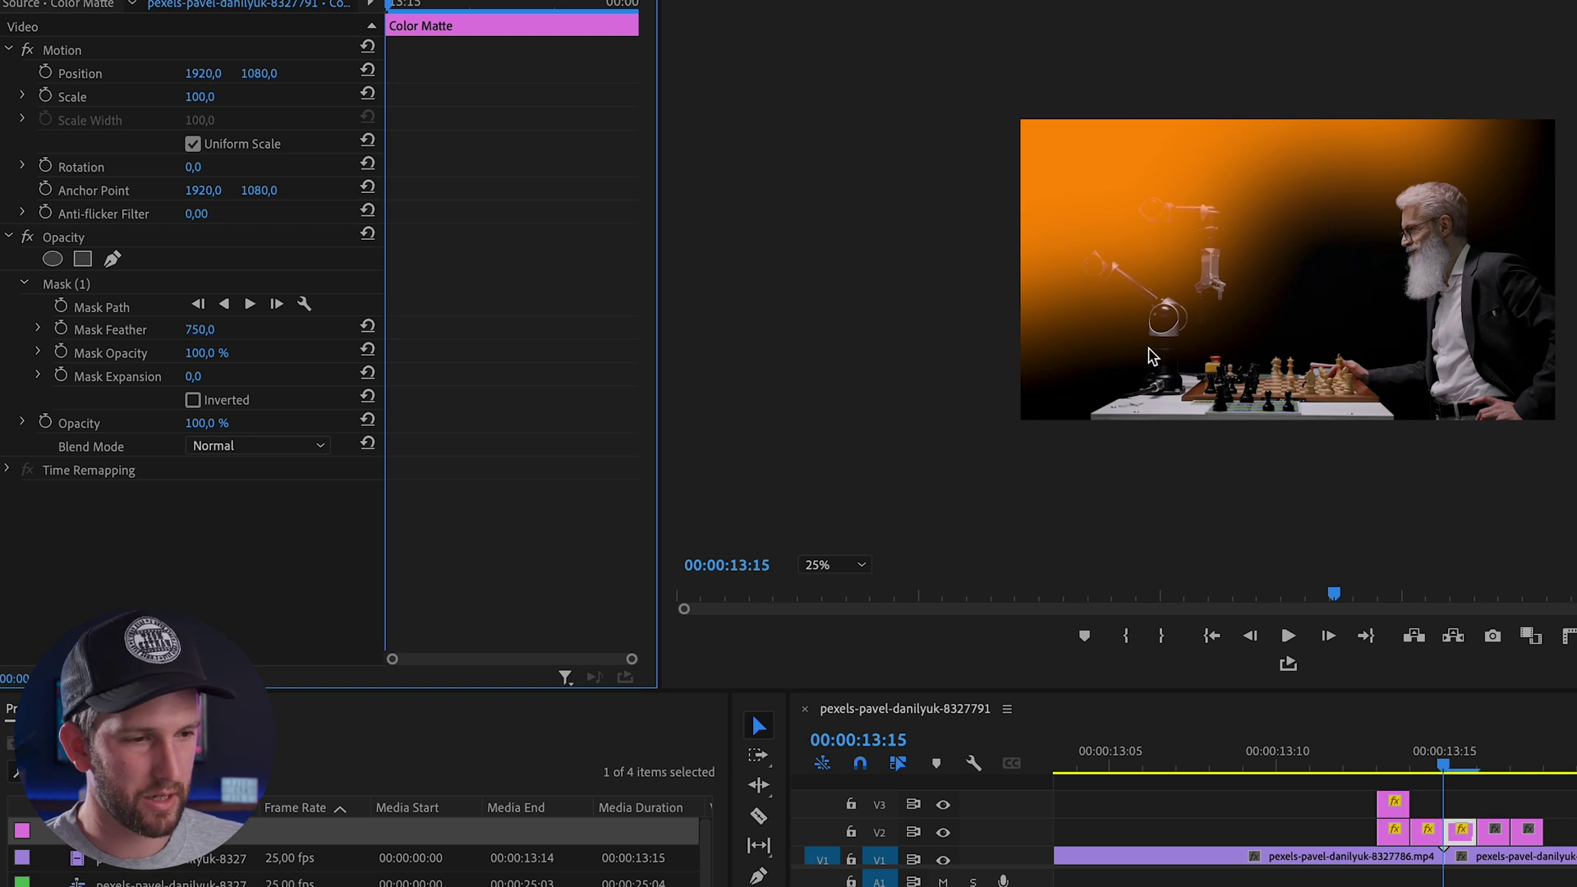
Reshape the third matte's mask by pulling its points so irregular orange glow spreads across most of the frame
{"action": "left_click", "coordinate": [128, 287]}
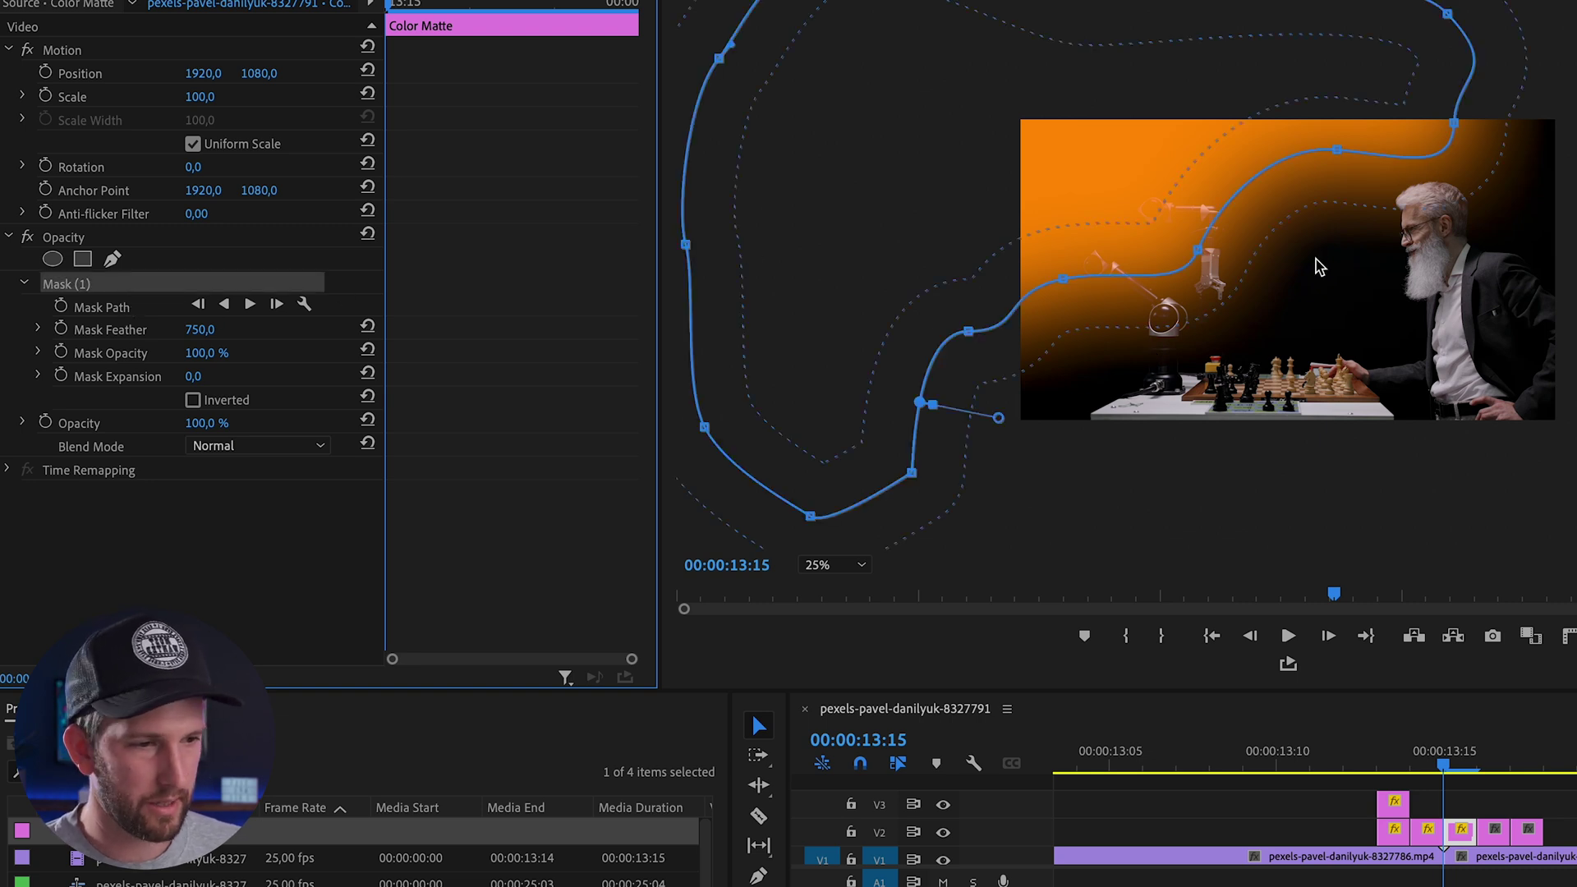
{"action": "left_click_drag", "start_coordinate": [1062, 285], "coordinate": [1343, 507]}
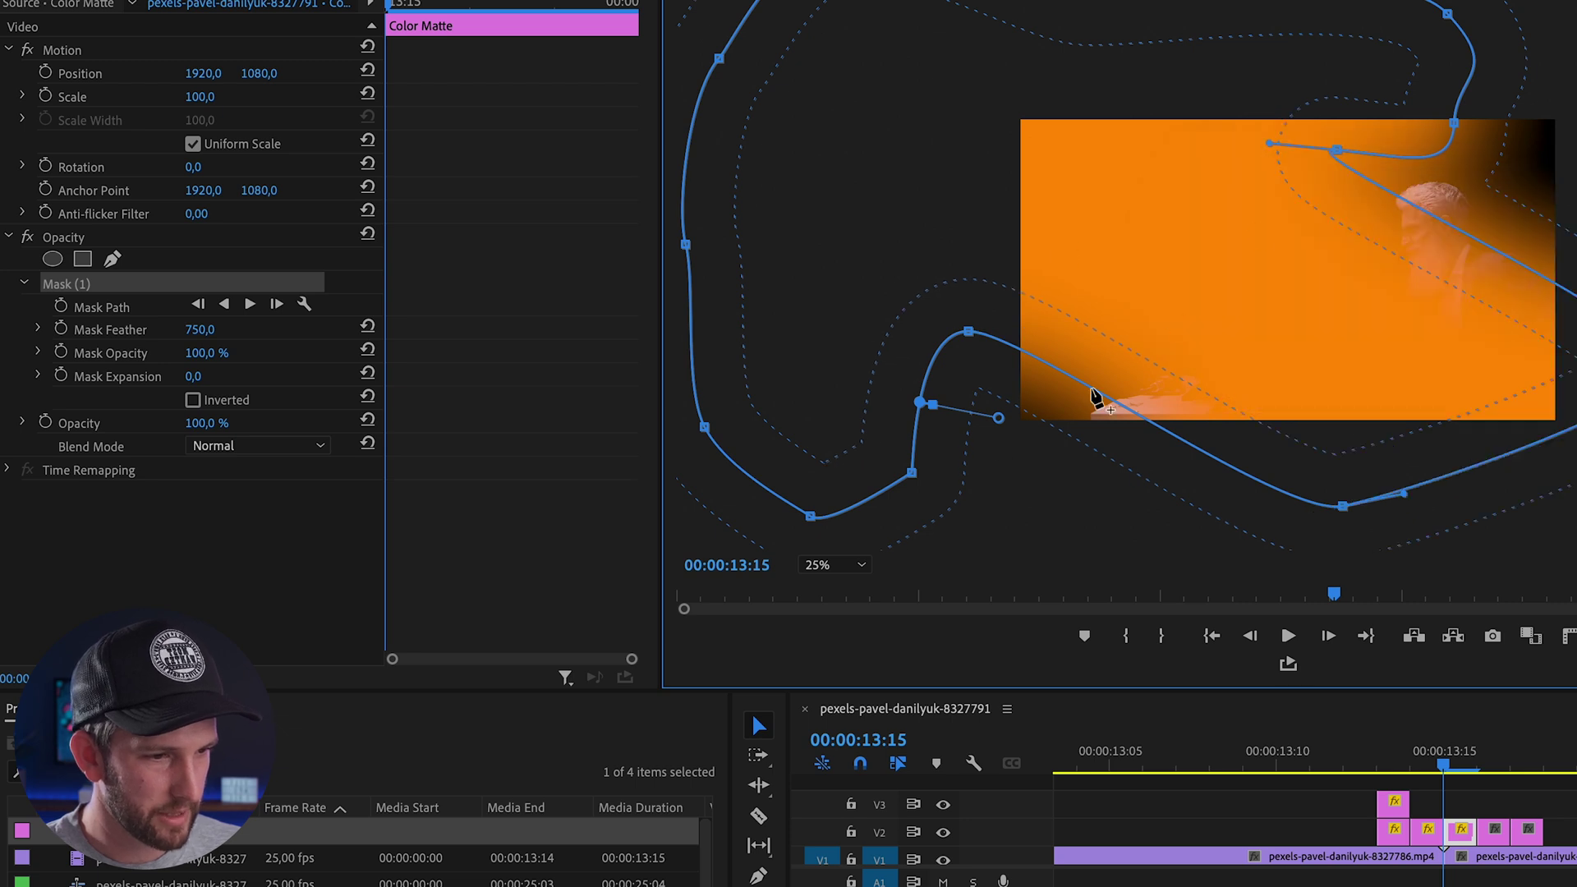
{"action": "left_click_drag", "start_coordinate": [969, 331], "coordinate": [1101, 326]}
{"action": "left_click_drag", "start_coordinate": [1454, 125], "coordinate": [1038, 203]}
{"action": "left_click", "coordinate": [1484, 799]}
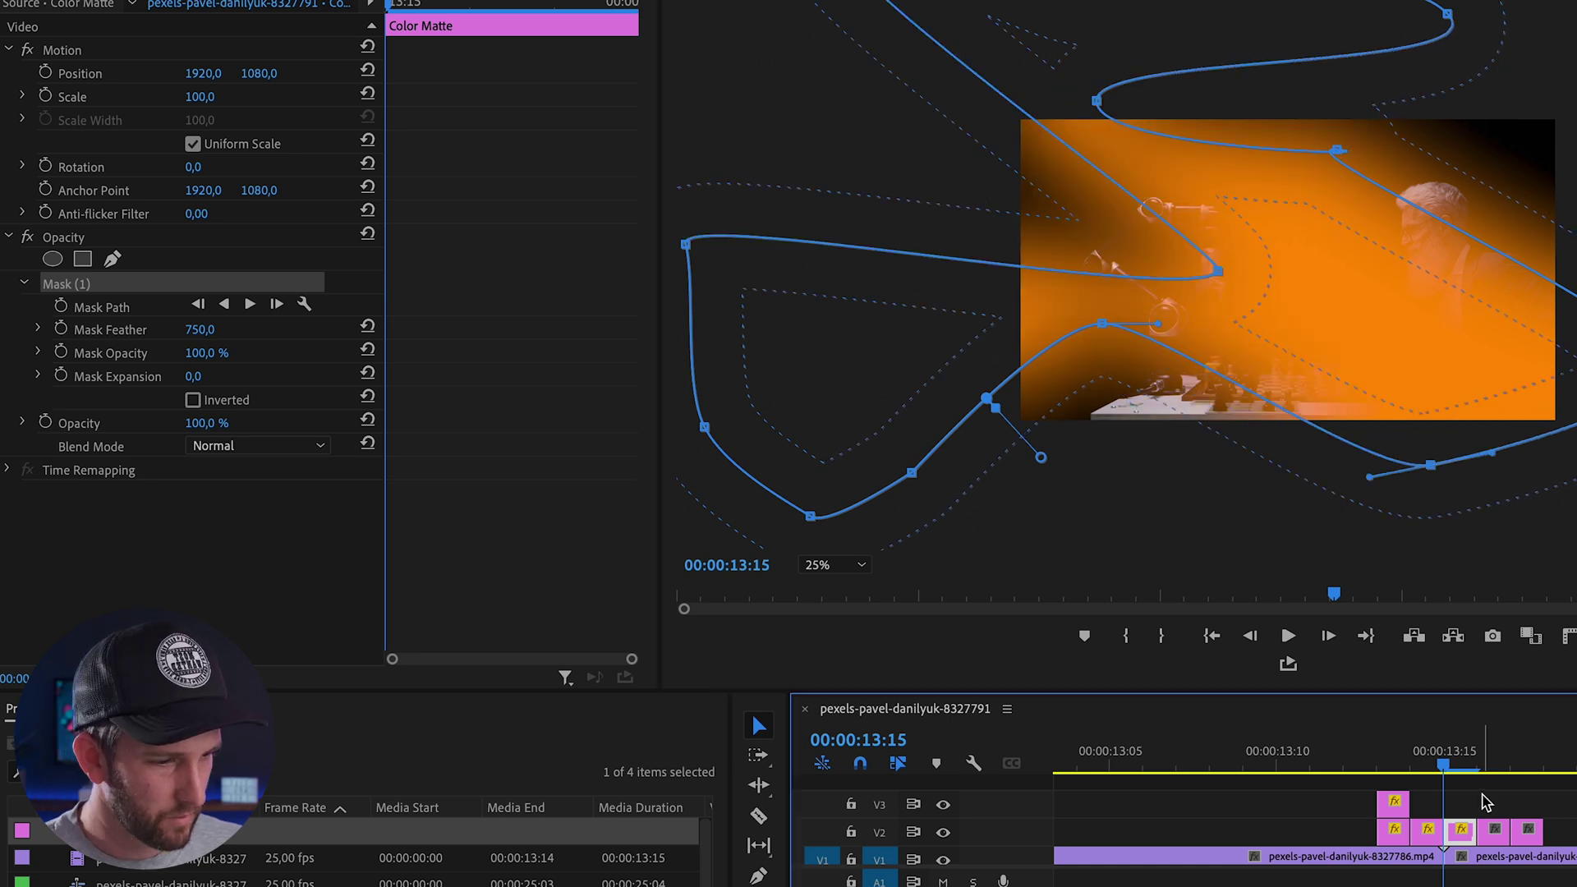
Duplicate the third matte piece onto V3 and set the copy's scale to 136
{"action": "left_click", "coordinate": [1454, 834]}
{"action": "left_click_drag", "start_coordinate": [1455, 836], "coordinate": [1456, 813]}
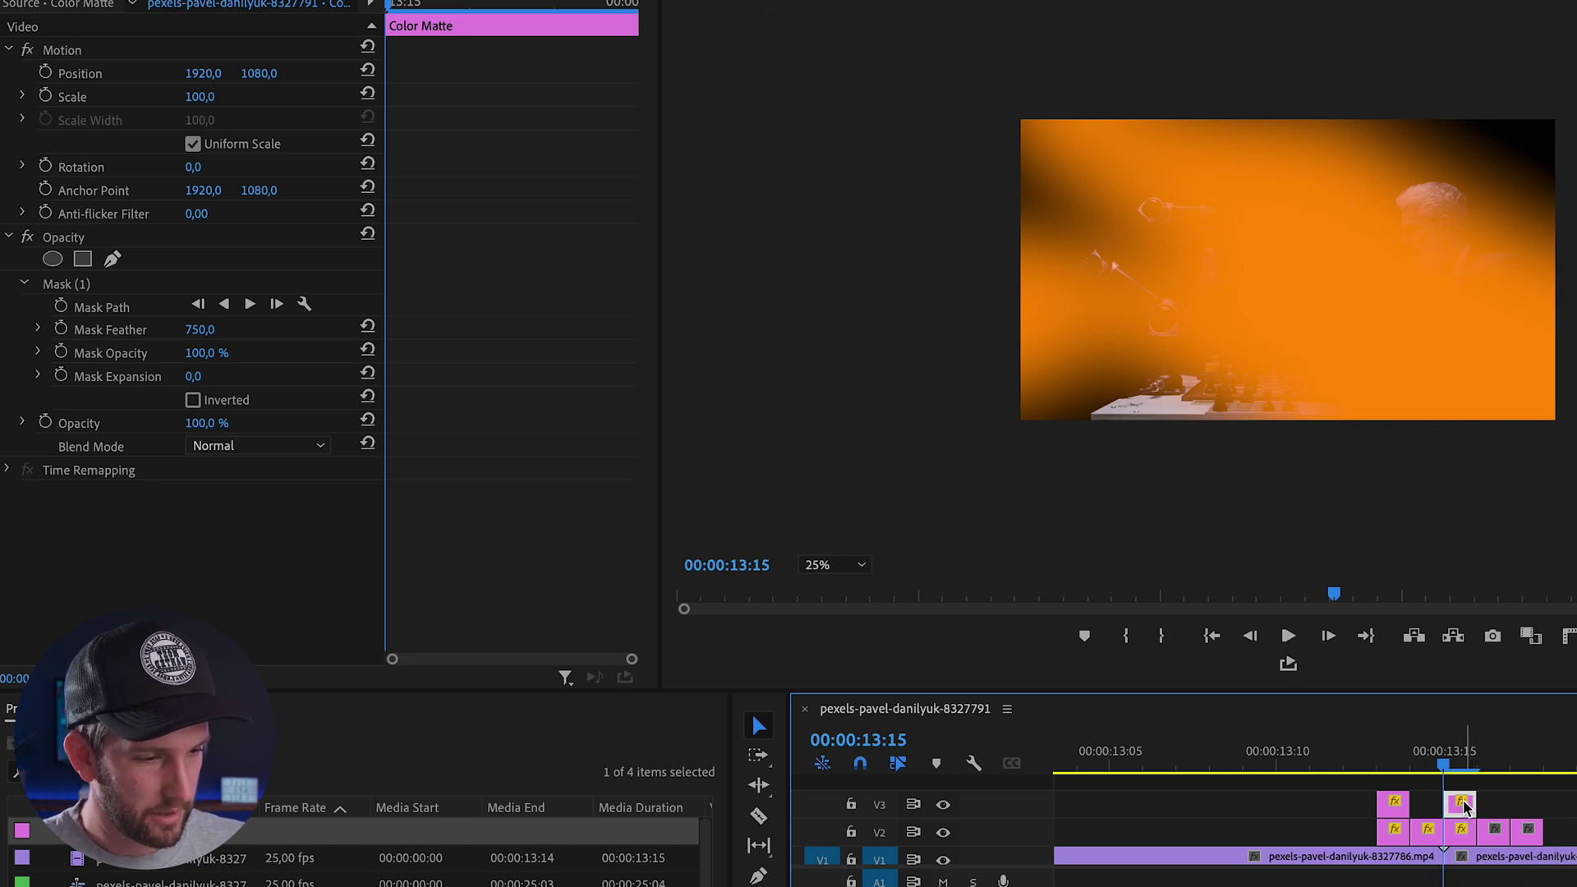
{"action": "left_click", "coordinate": [154, 287]}
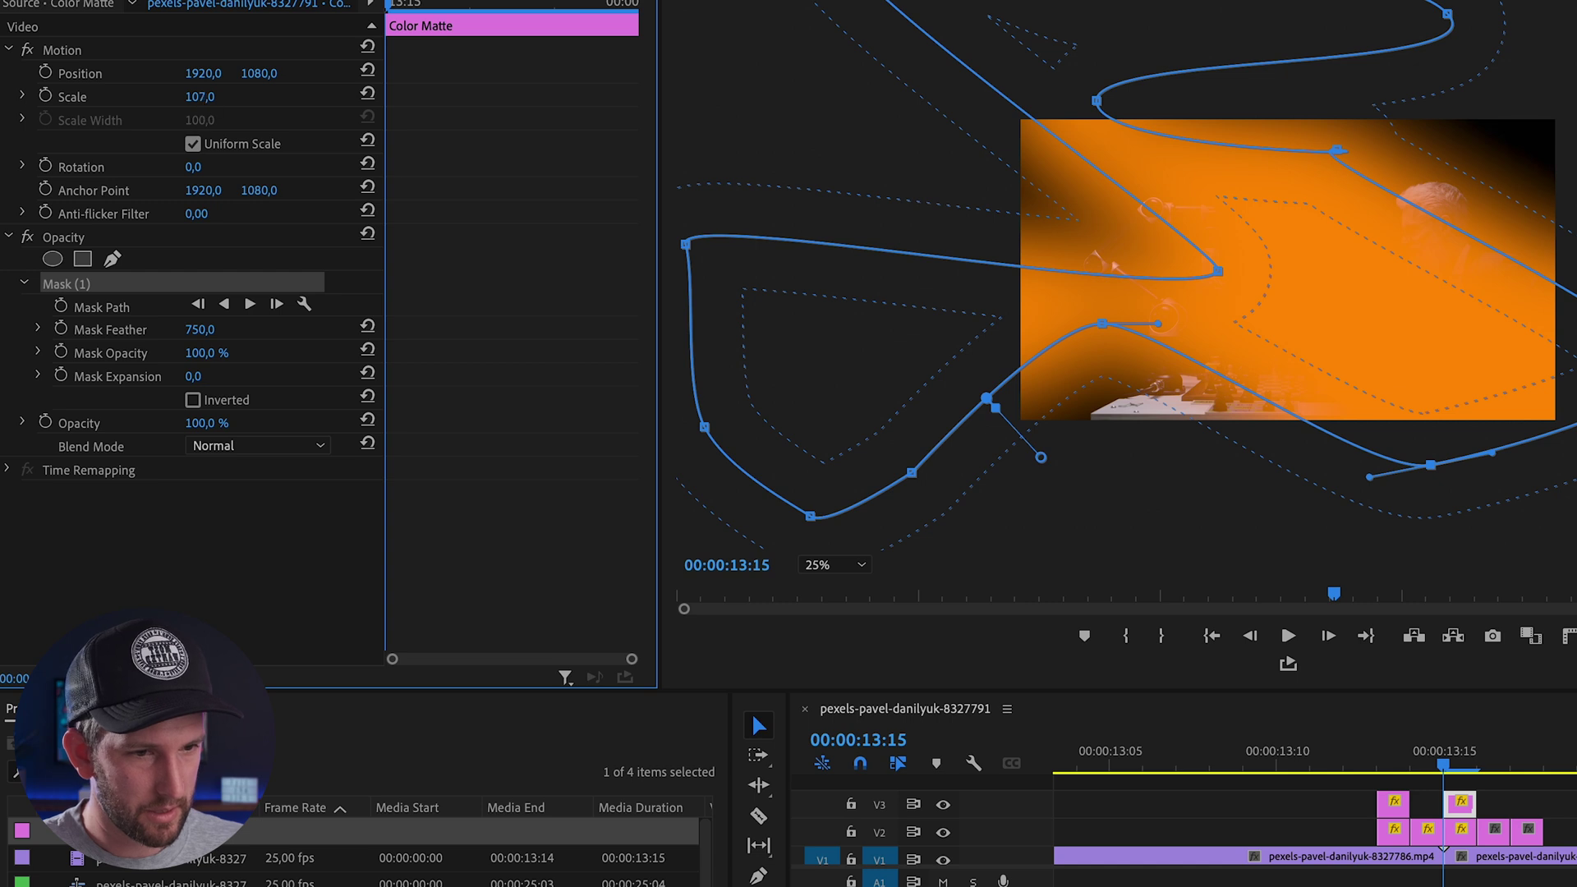
{"action": "left_click_drag", "start_coordinate": [200, 96], "coordinate": [223, 96]}
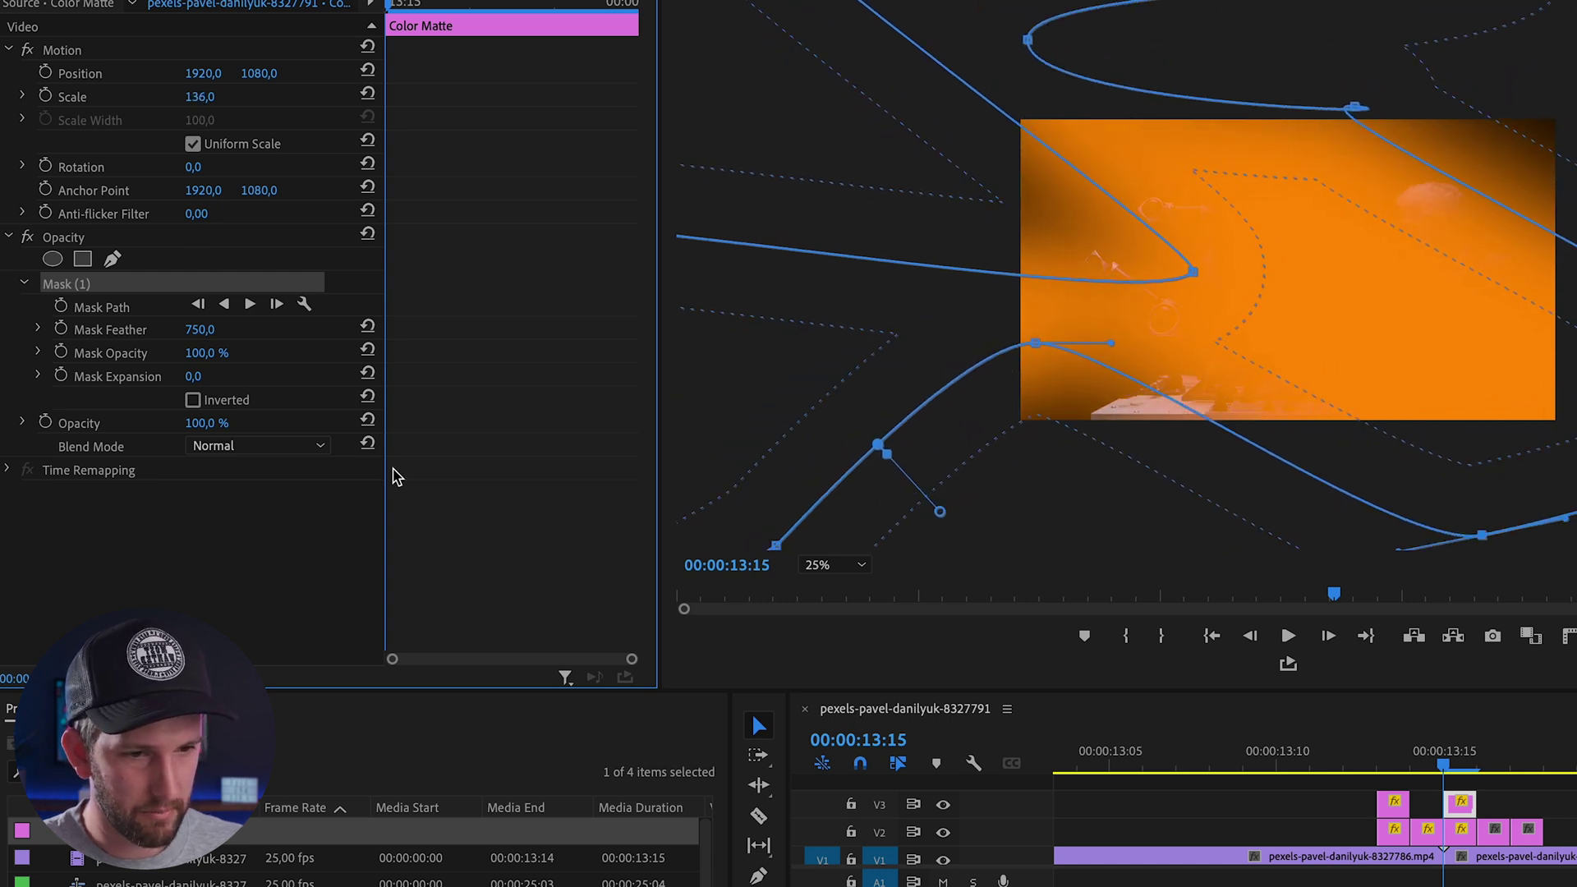
Try Color Dodge on the V3 copy, settle on Screen as its blend mode, and shift its mask up and to the left
{"action": "left_click", "coordinate": [269, 448]}
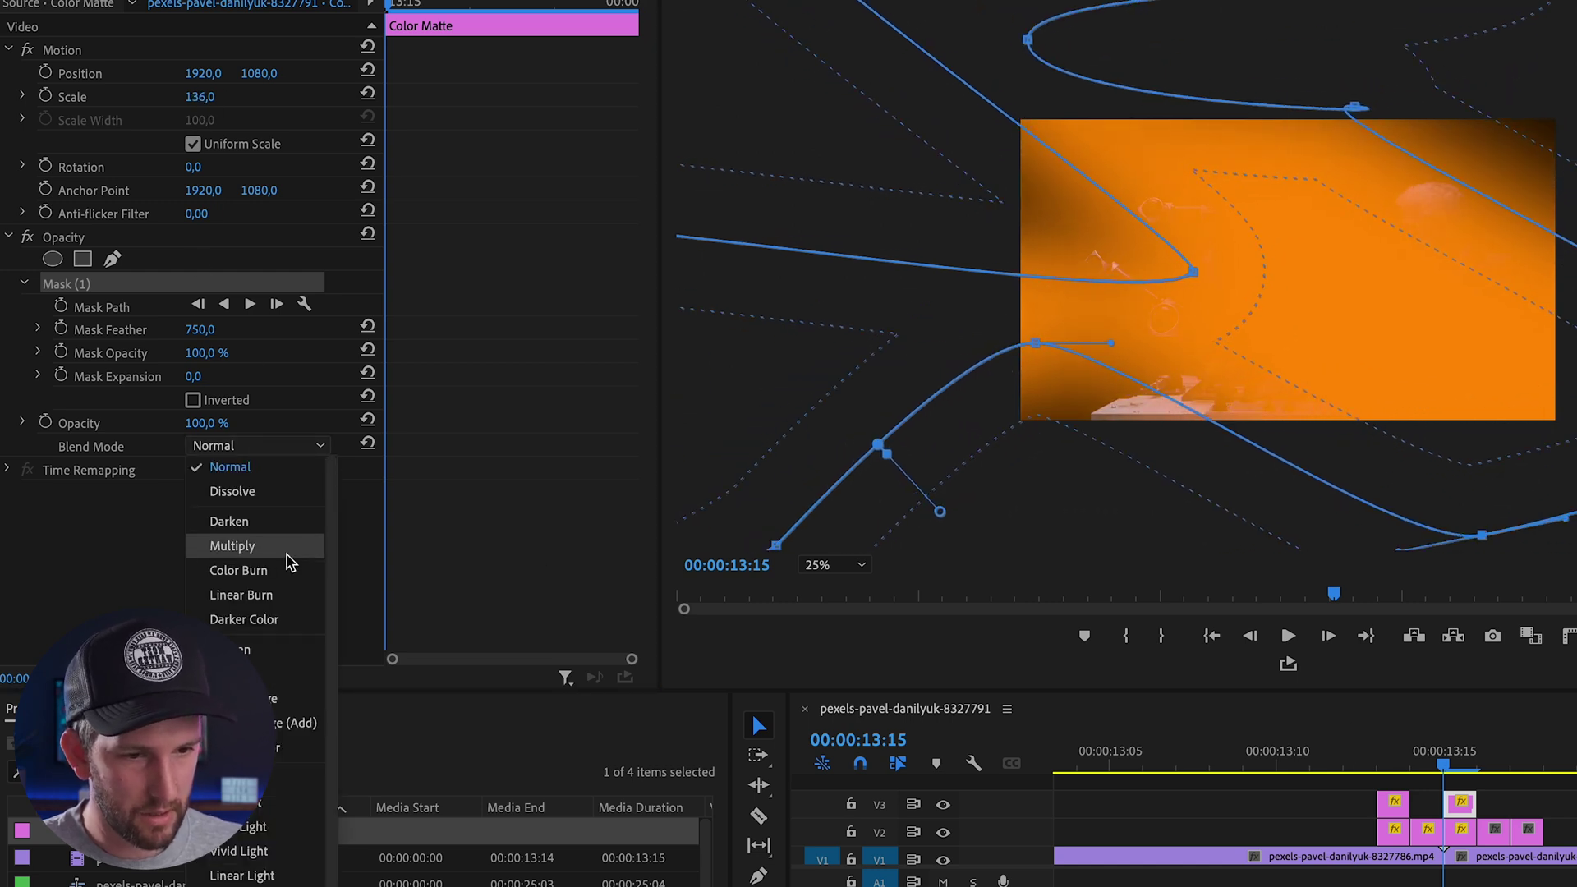
{"action": "left_click", "coordinate": [267, 698]}
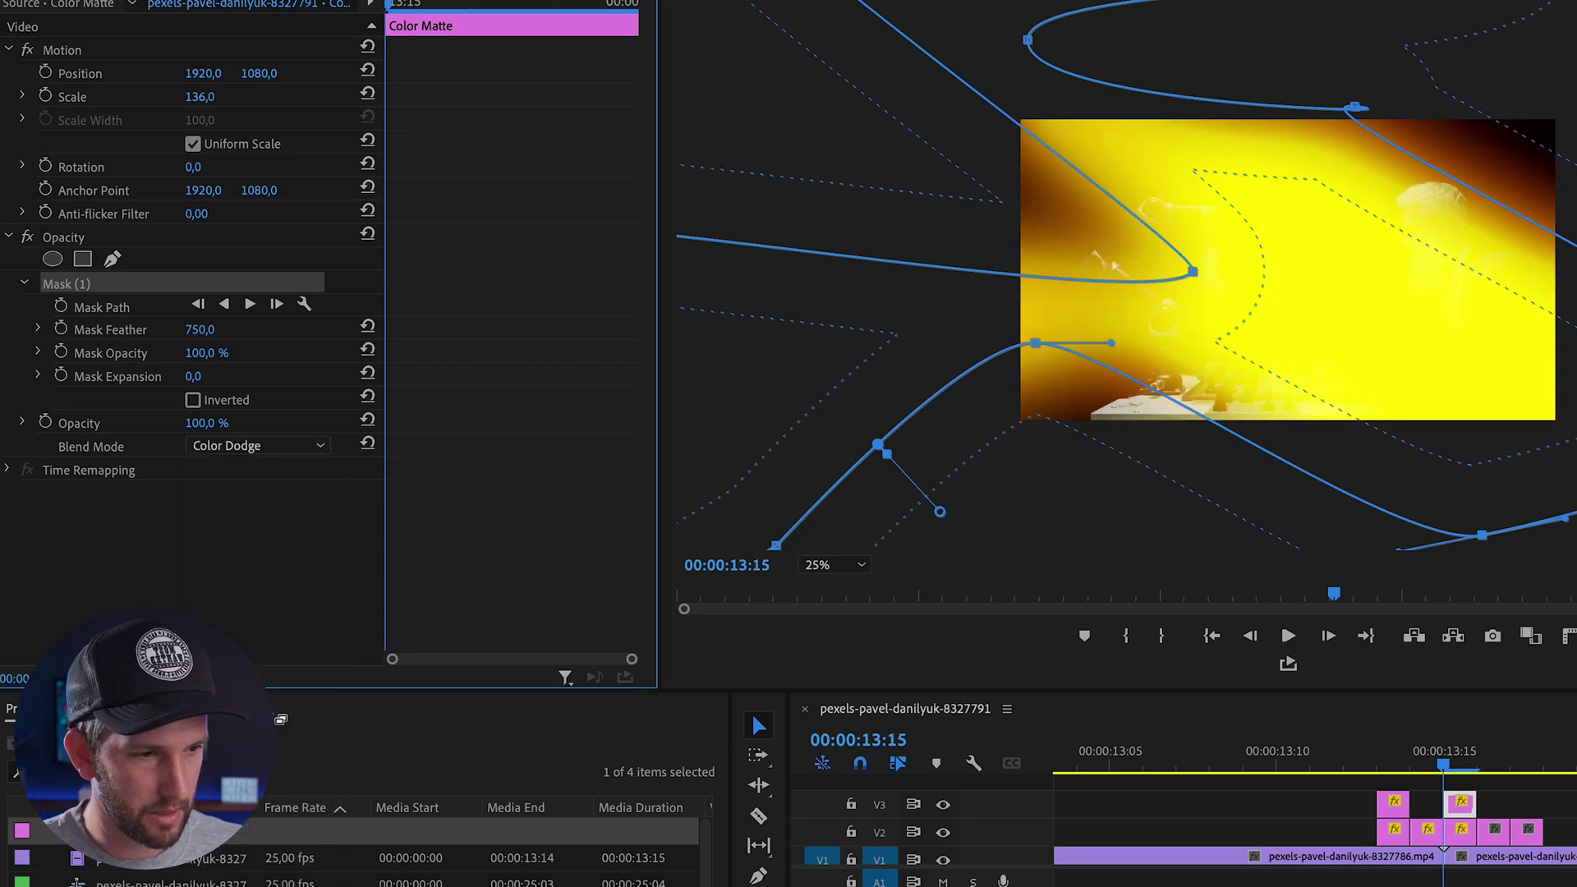
{"action": "left_click", "coordinate": [287, 447]}
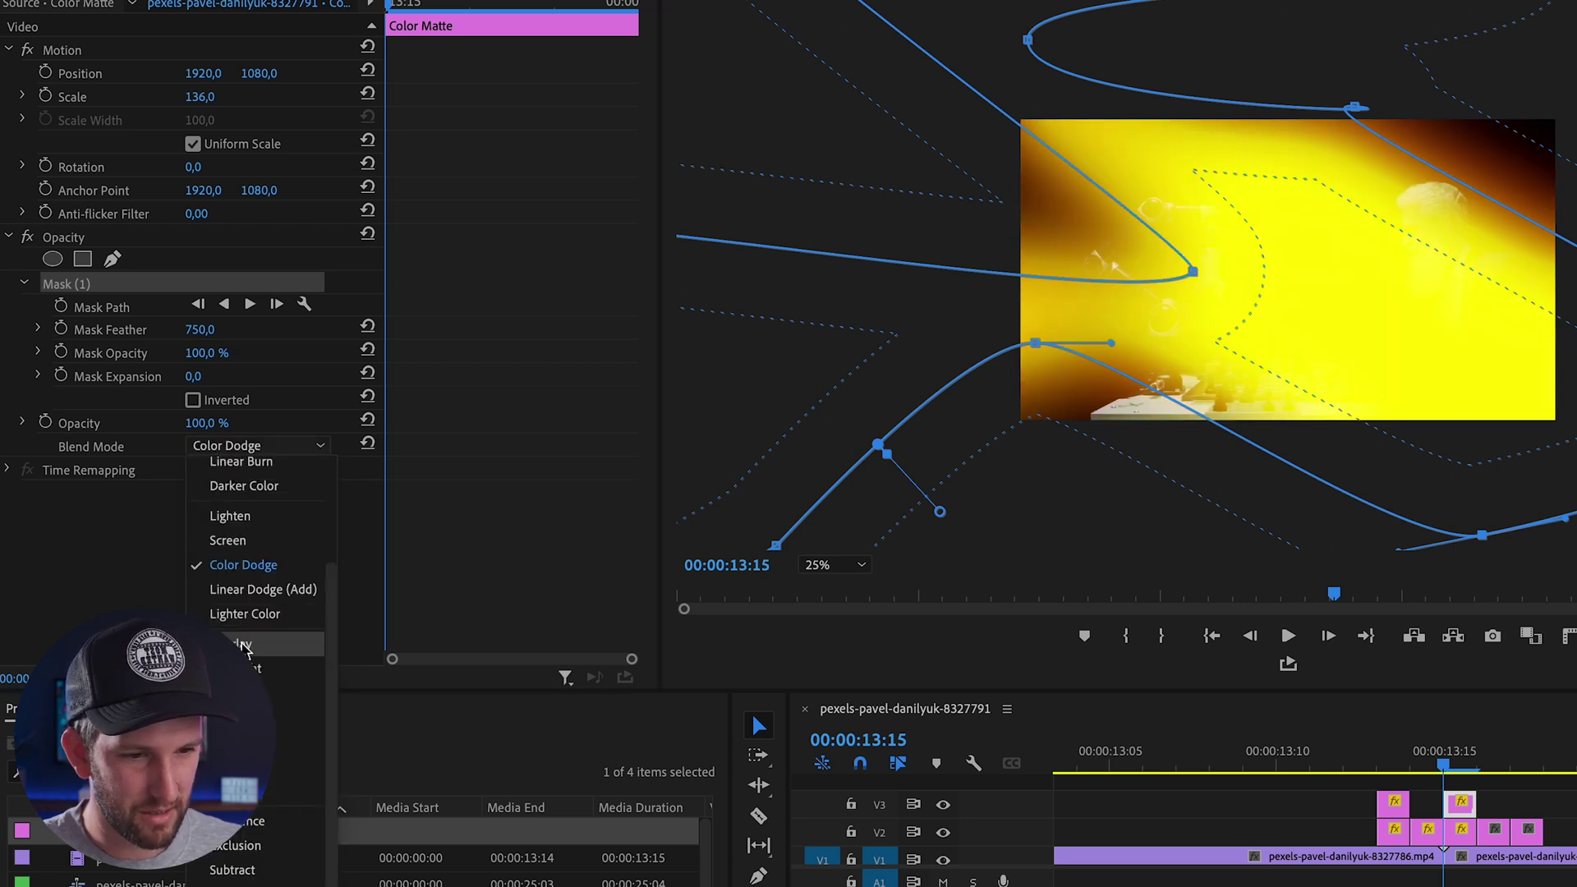
{"action": "left_click", "coordinate": [247, 515]}
{"action": "left_click", "coordinate": [257, 543]}
{"action": "left_click_drag", "start_coordinate": [1320, 320], "coordinate": [574, 178]}
Paste the copied mask onto the fourth V2 matte piece at 00:00:13:16 and move it down and to the right
{"action": "key", "text": "Right"}
{"action": "left_click", "coordinate": [1494, 831]}
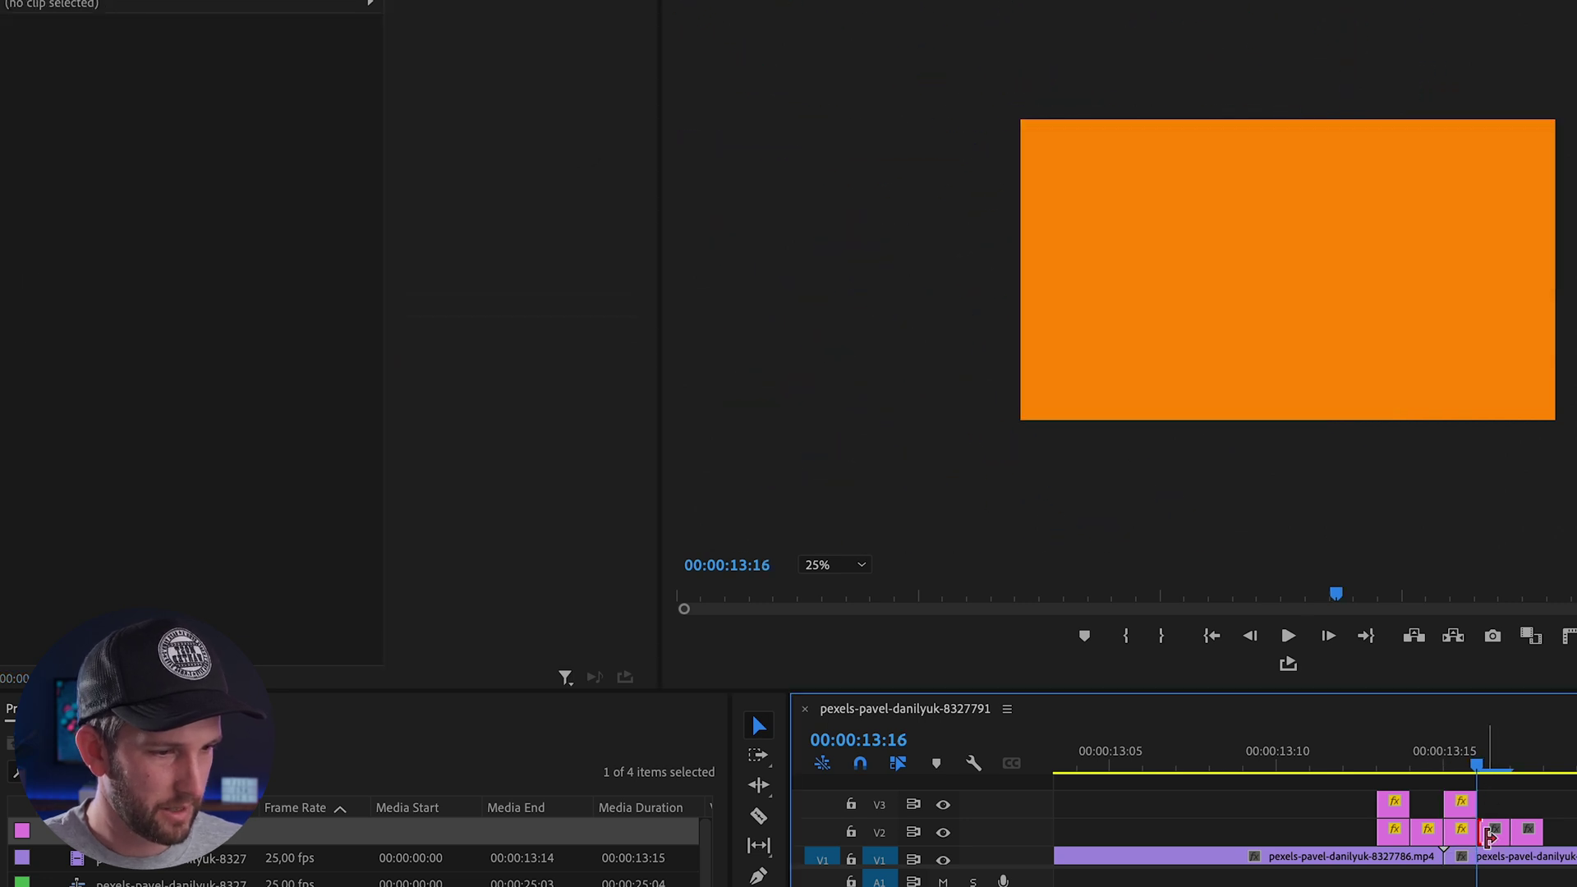
{"action": "left_click", "coordinate": [107, 238]}
{"action": "key", "text": "ctrl+v"}
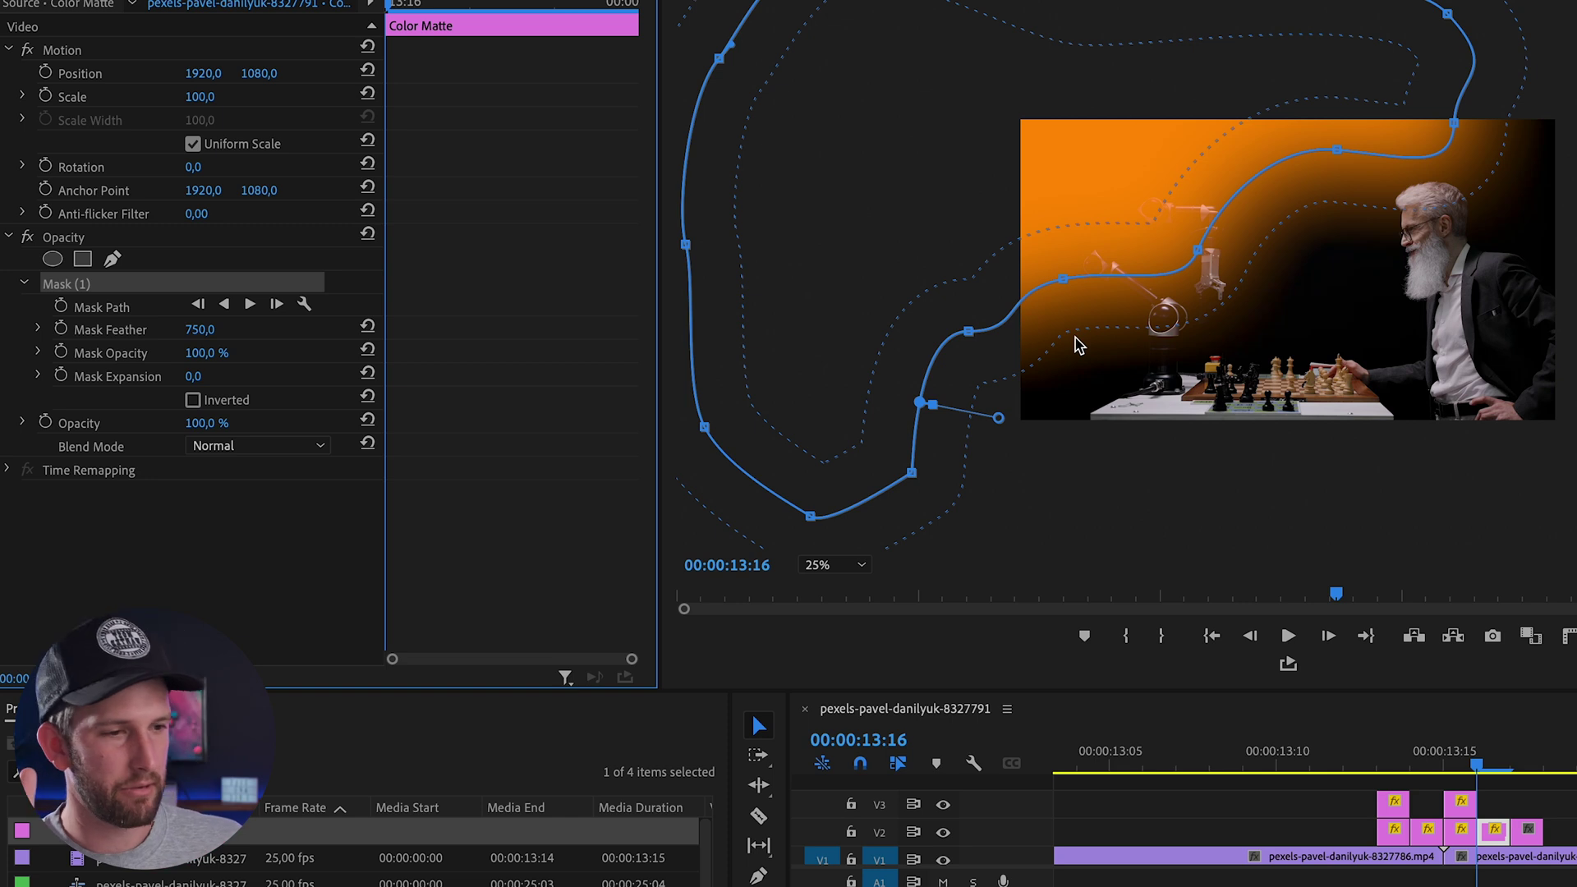
{"action": "left_click_drag", "start_coordinate": [1102, 144], "coordinate": [1576, 421]}
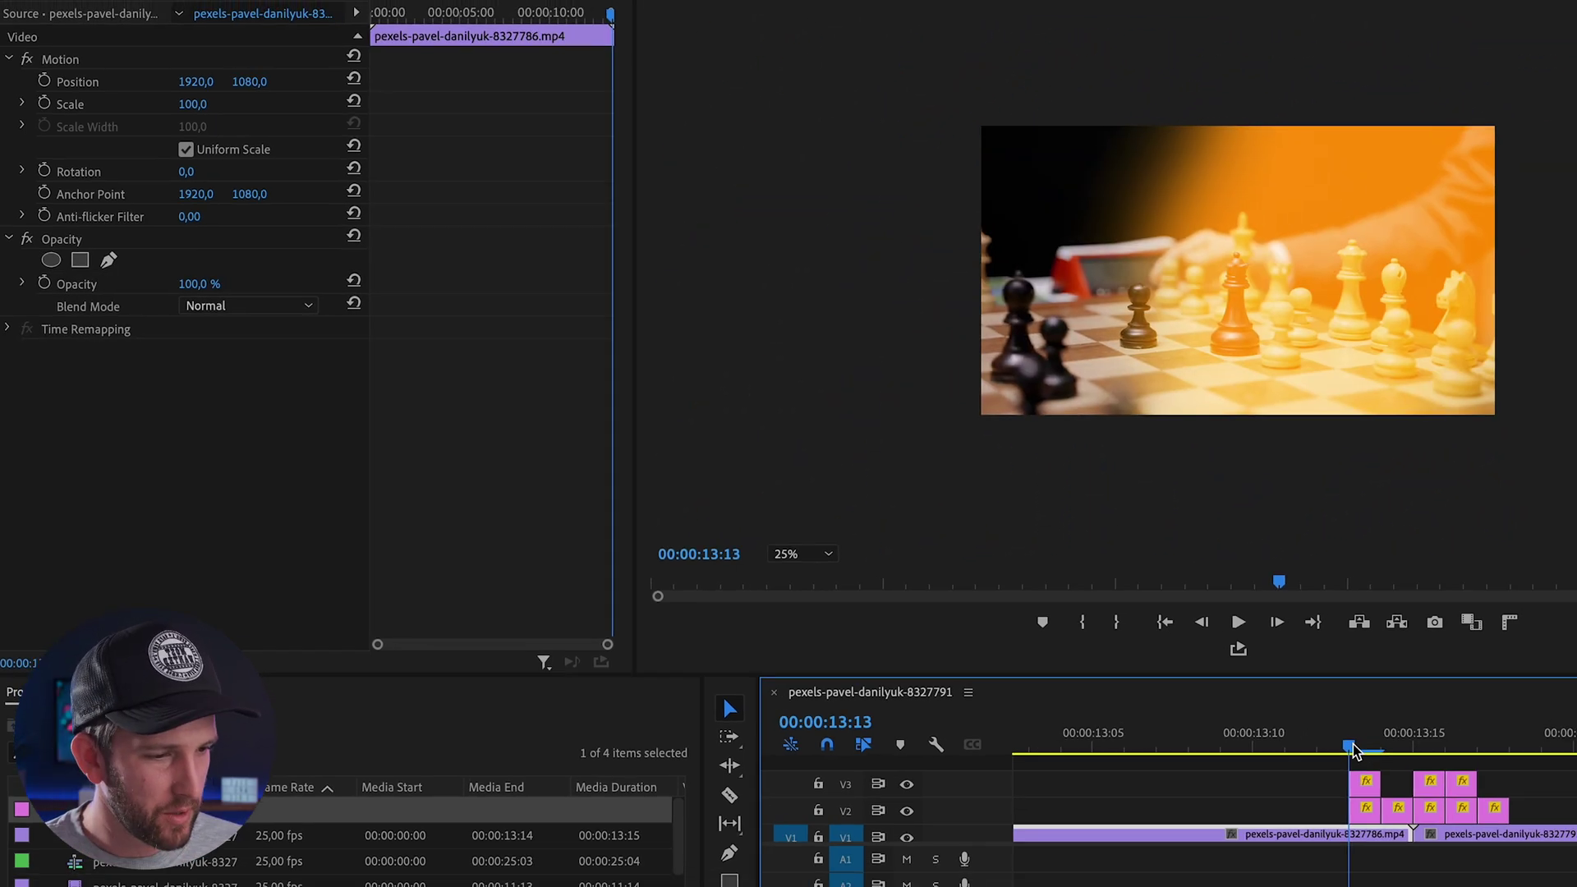
Set the scale of the V3 matte at 00:00:13:15 to 158
{"action": "left_click_drag", "start_coordinate": [1209, 687], "coordinate": [1246, 683]}
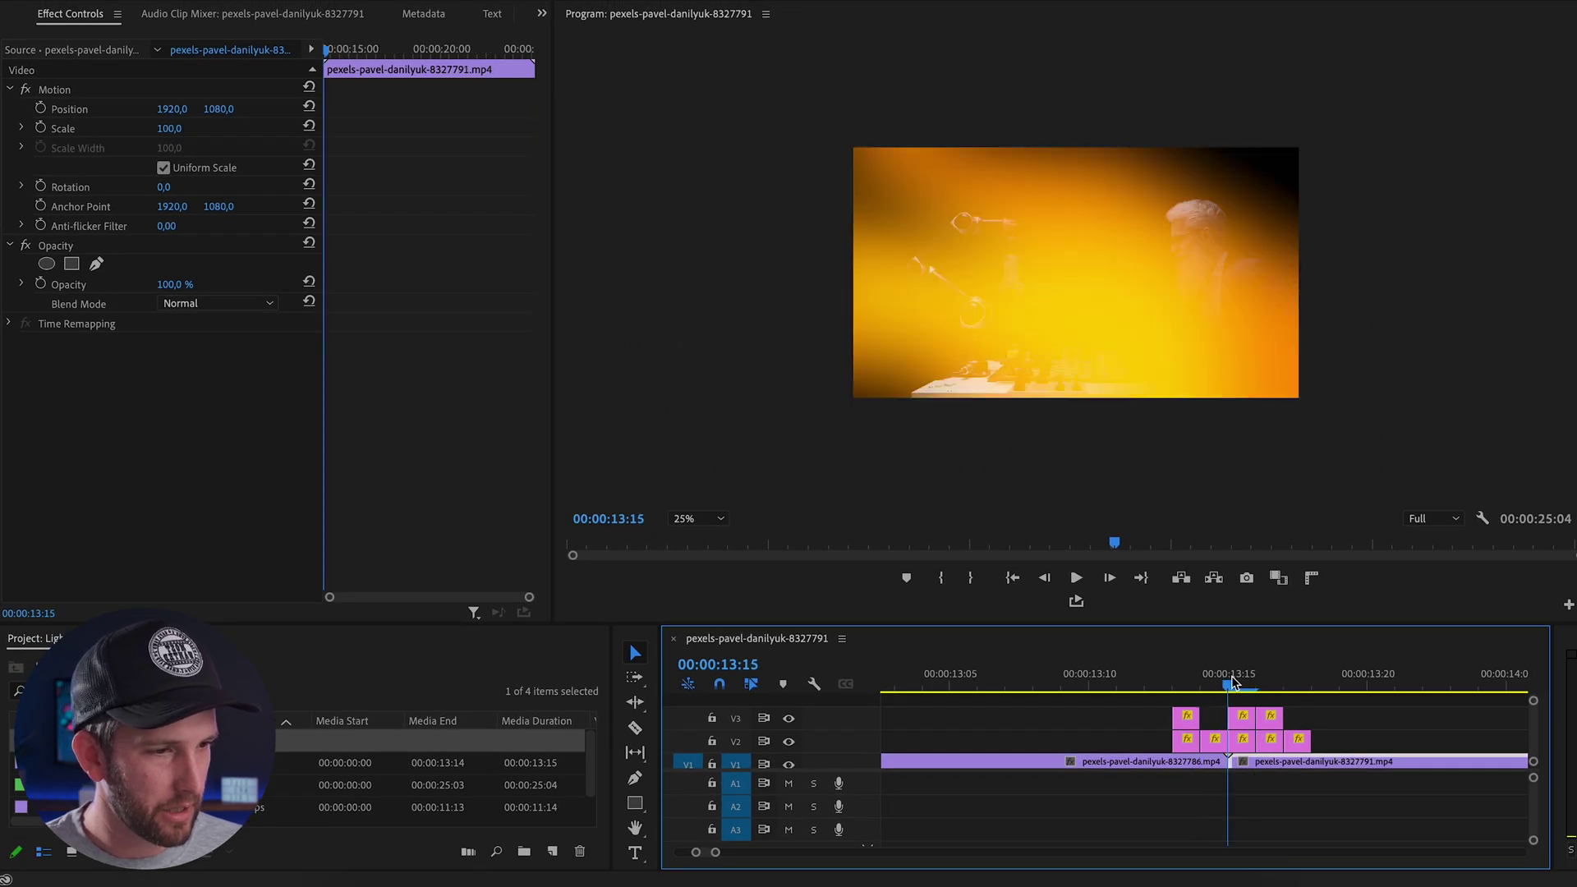
{"action": "left_click", "coordinate": [1243, 716]}
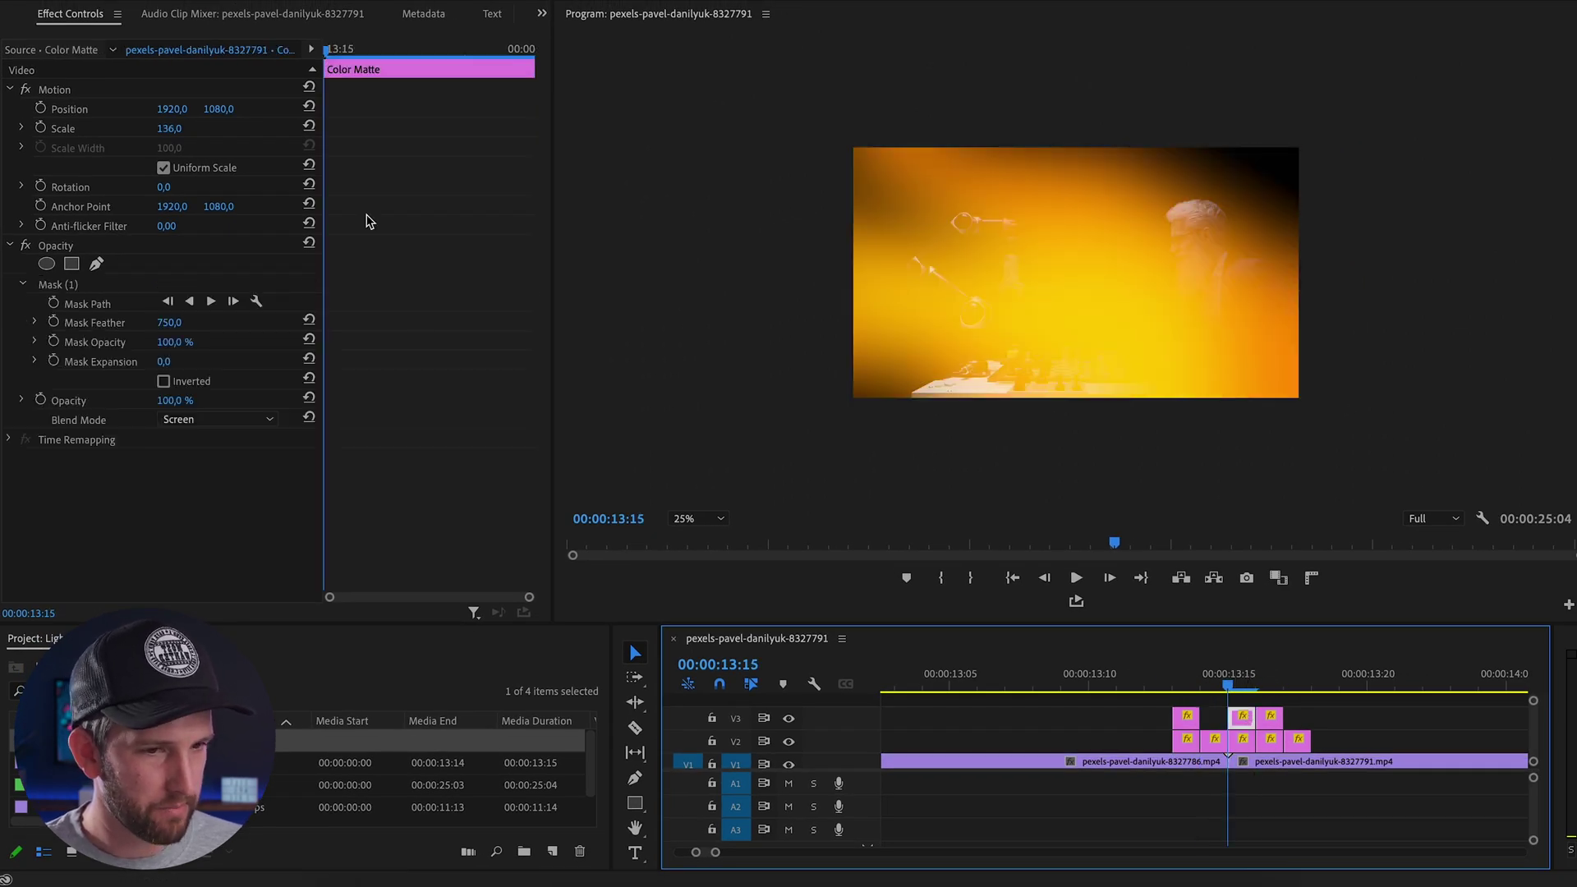
{"action": "left_click_drag", "start_coordinate": [169, 129], "coordinate": [124, 128]}
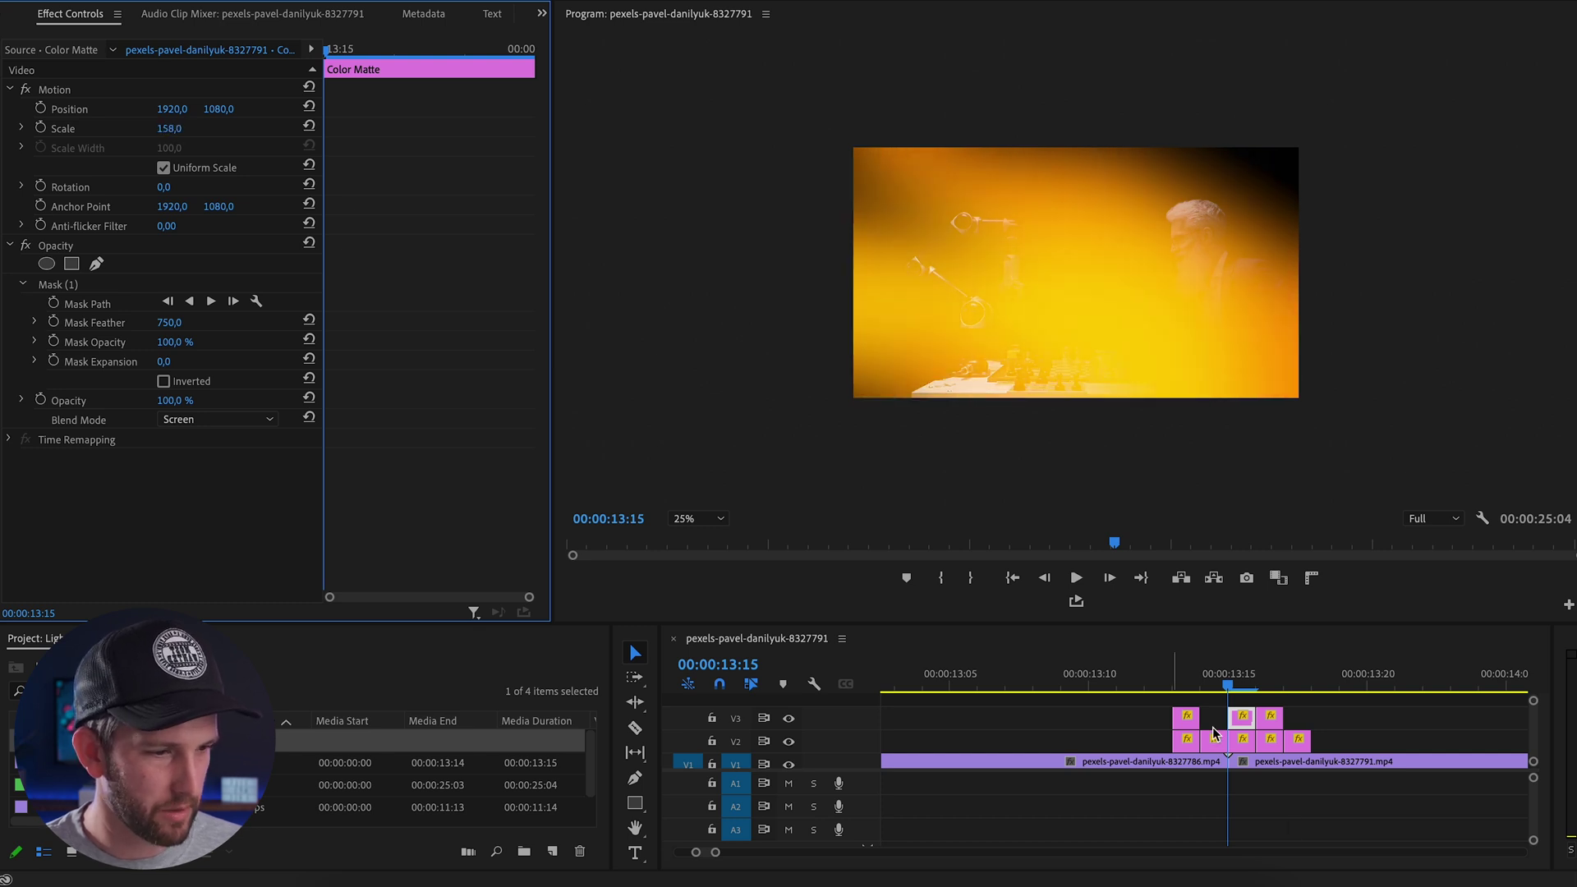
Inspect the V3 matte at 00:00:13:16 and the frame before it, and place the playhead at 00:00:13:09
{"action": "left_click", "coordinate": [1272, 716]}
{"action": "left_click", "coordinate": [1272, 717]}
{"action": "left_click", "coordinate": [1265, 688]}
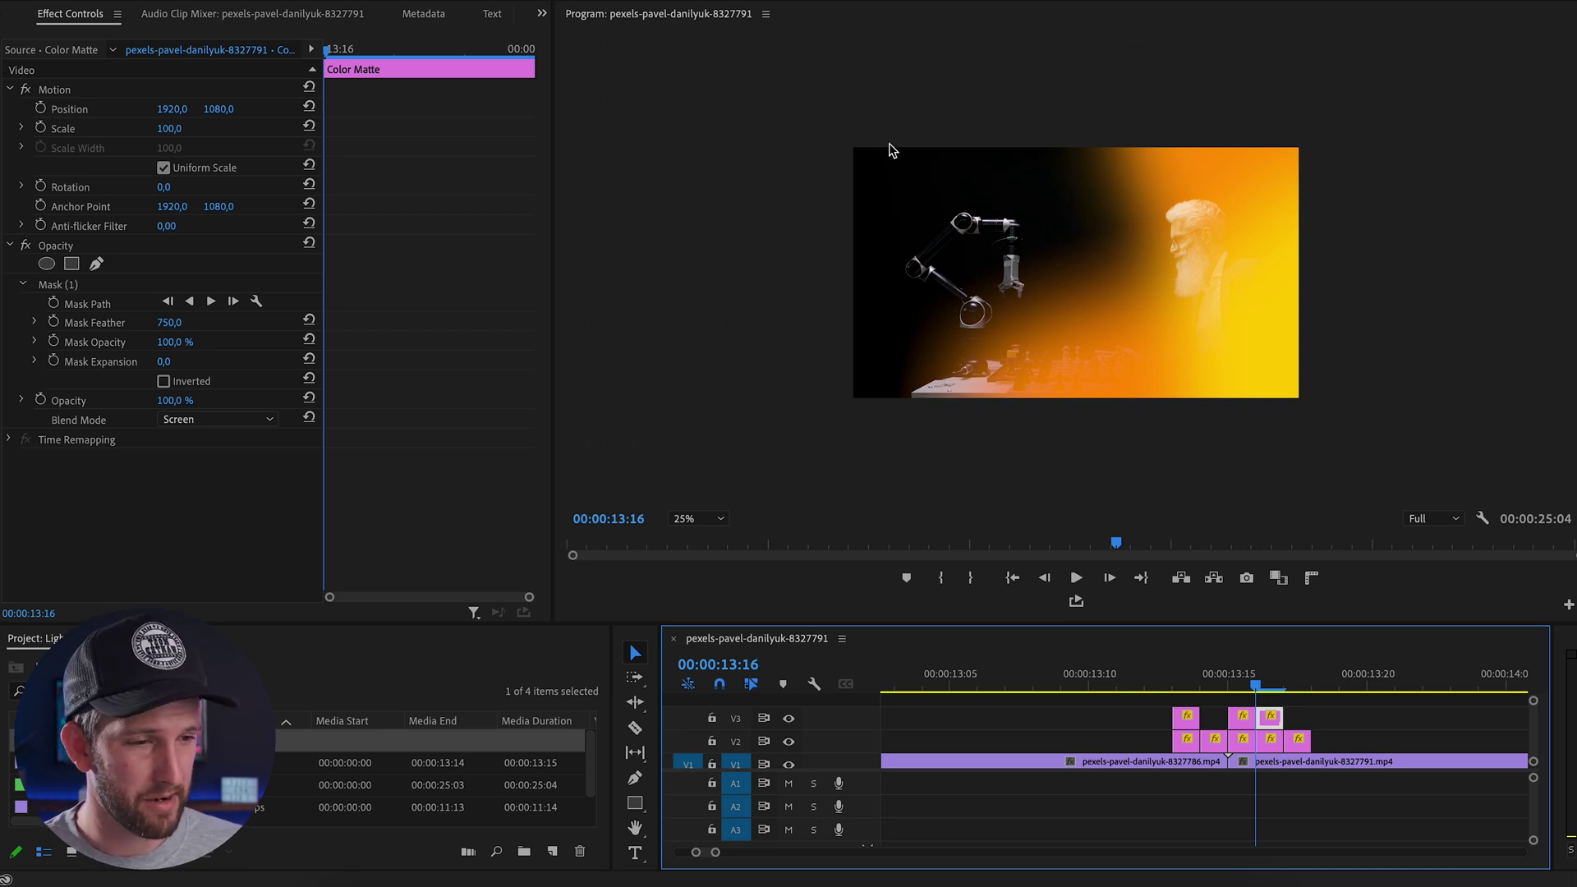
{"action": "key", "text": "Left"}
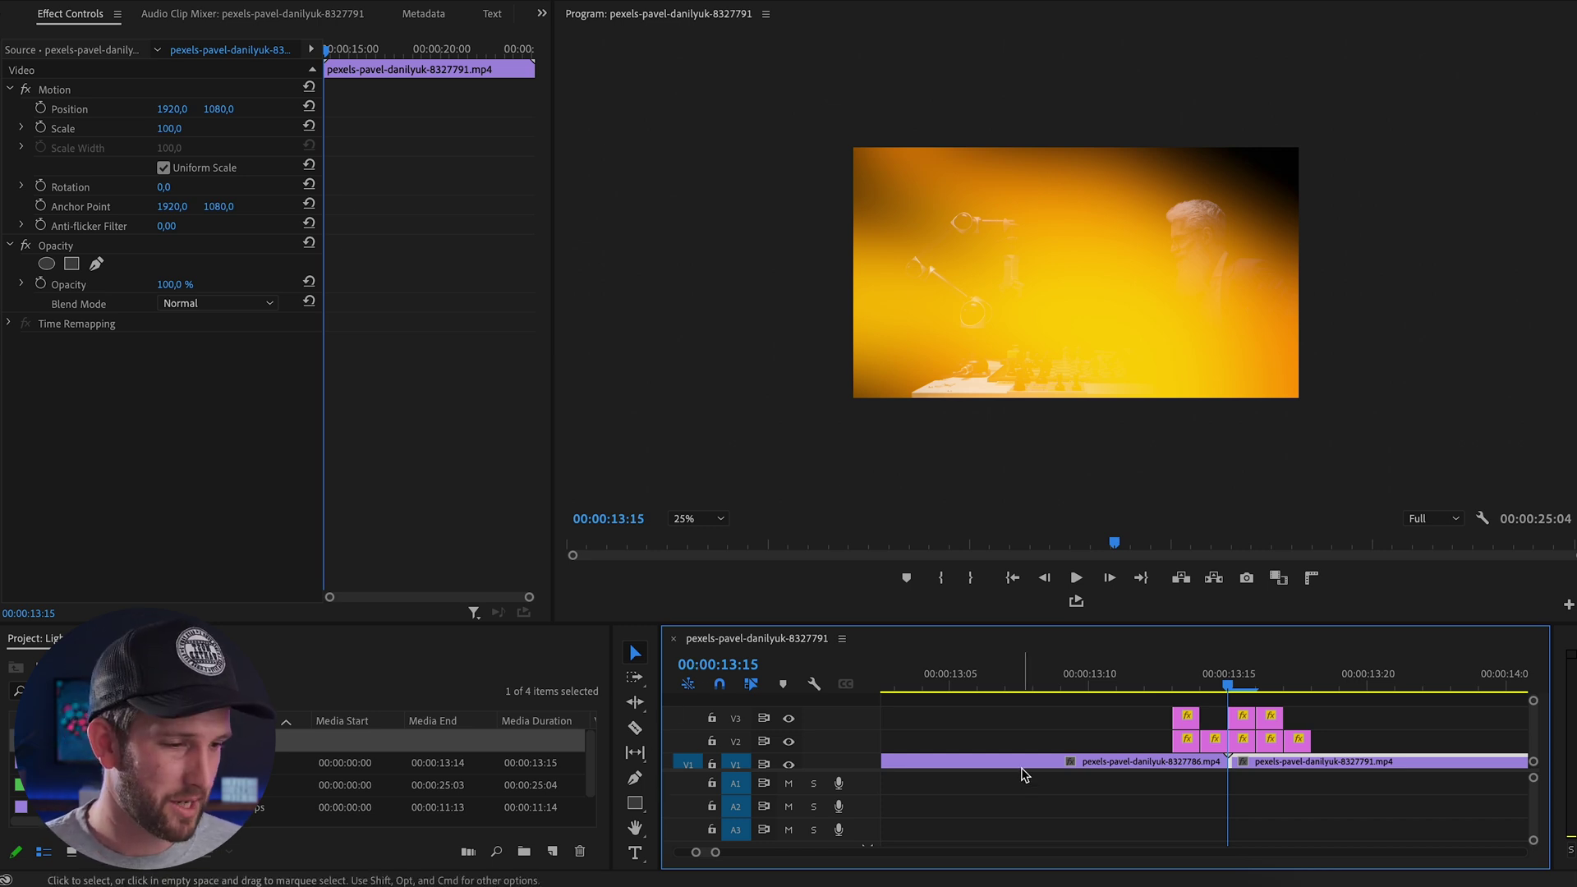
{"action": "left_click", "coordinate": [1061, 687]}
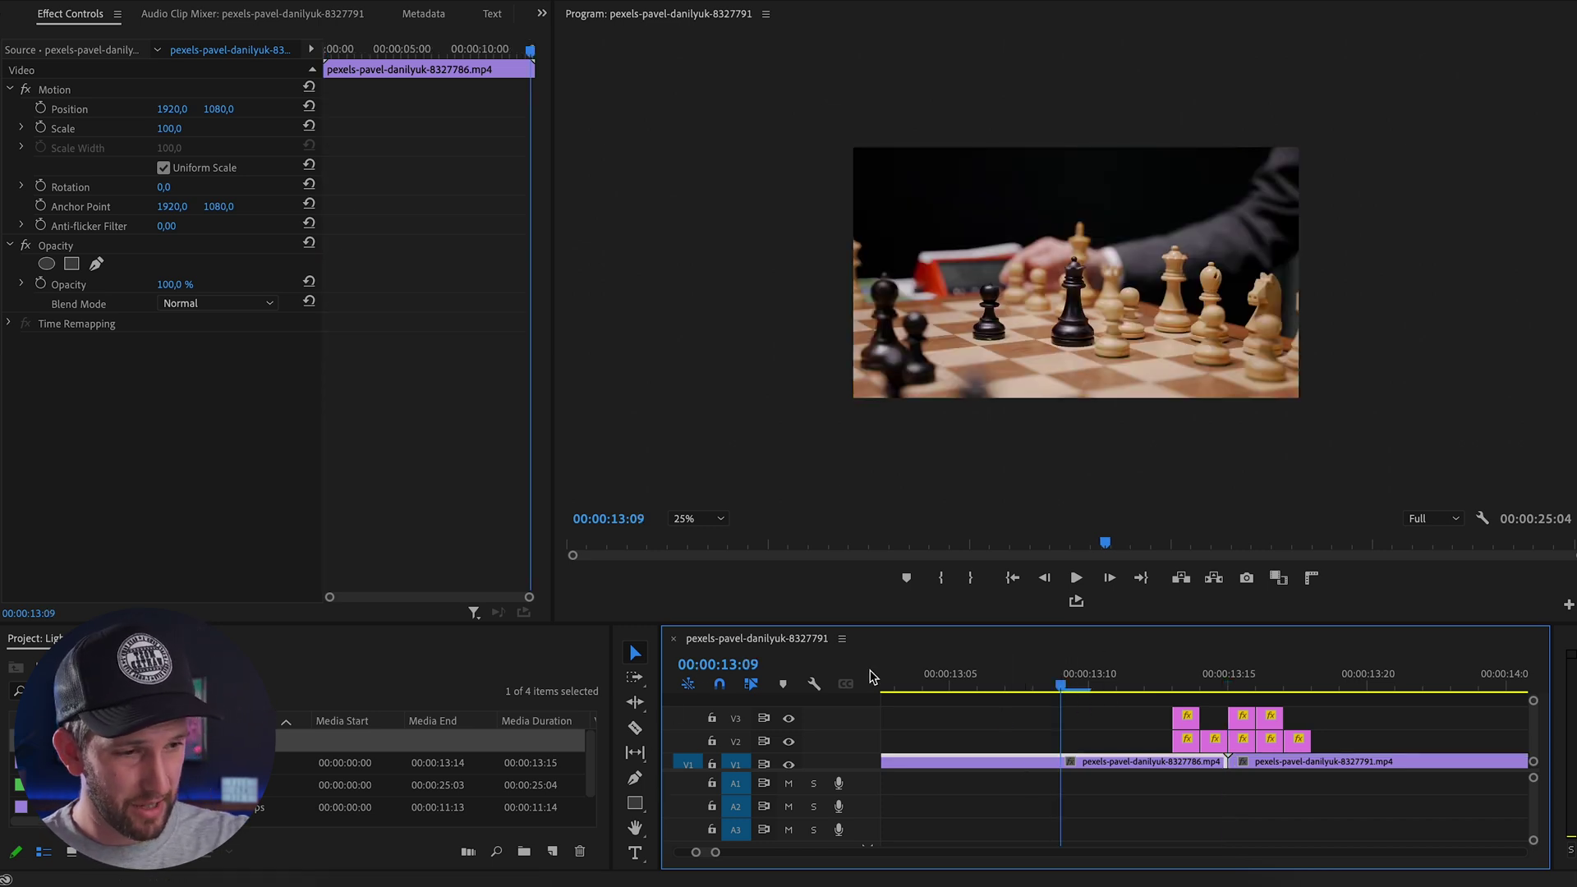